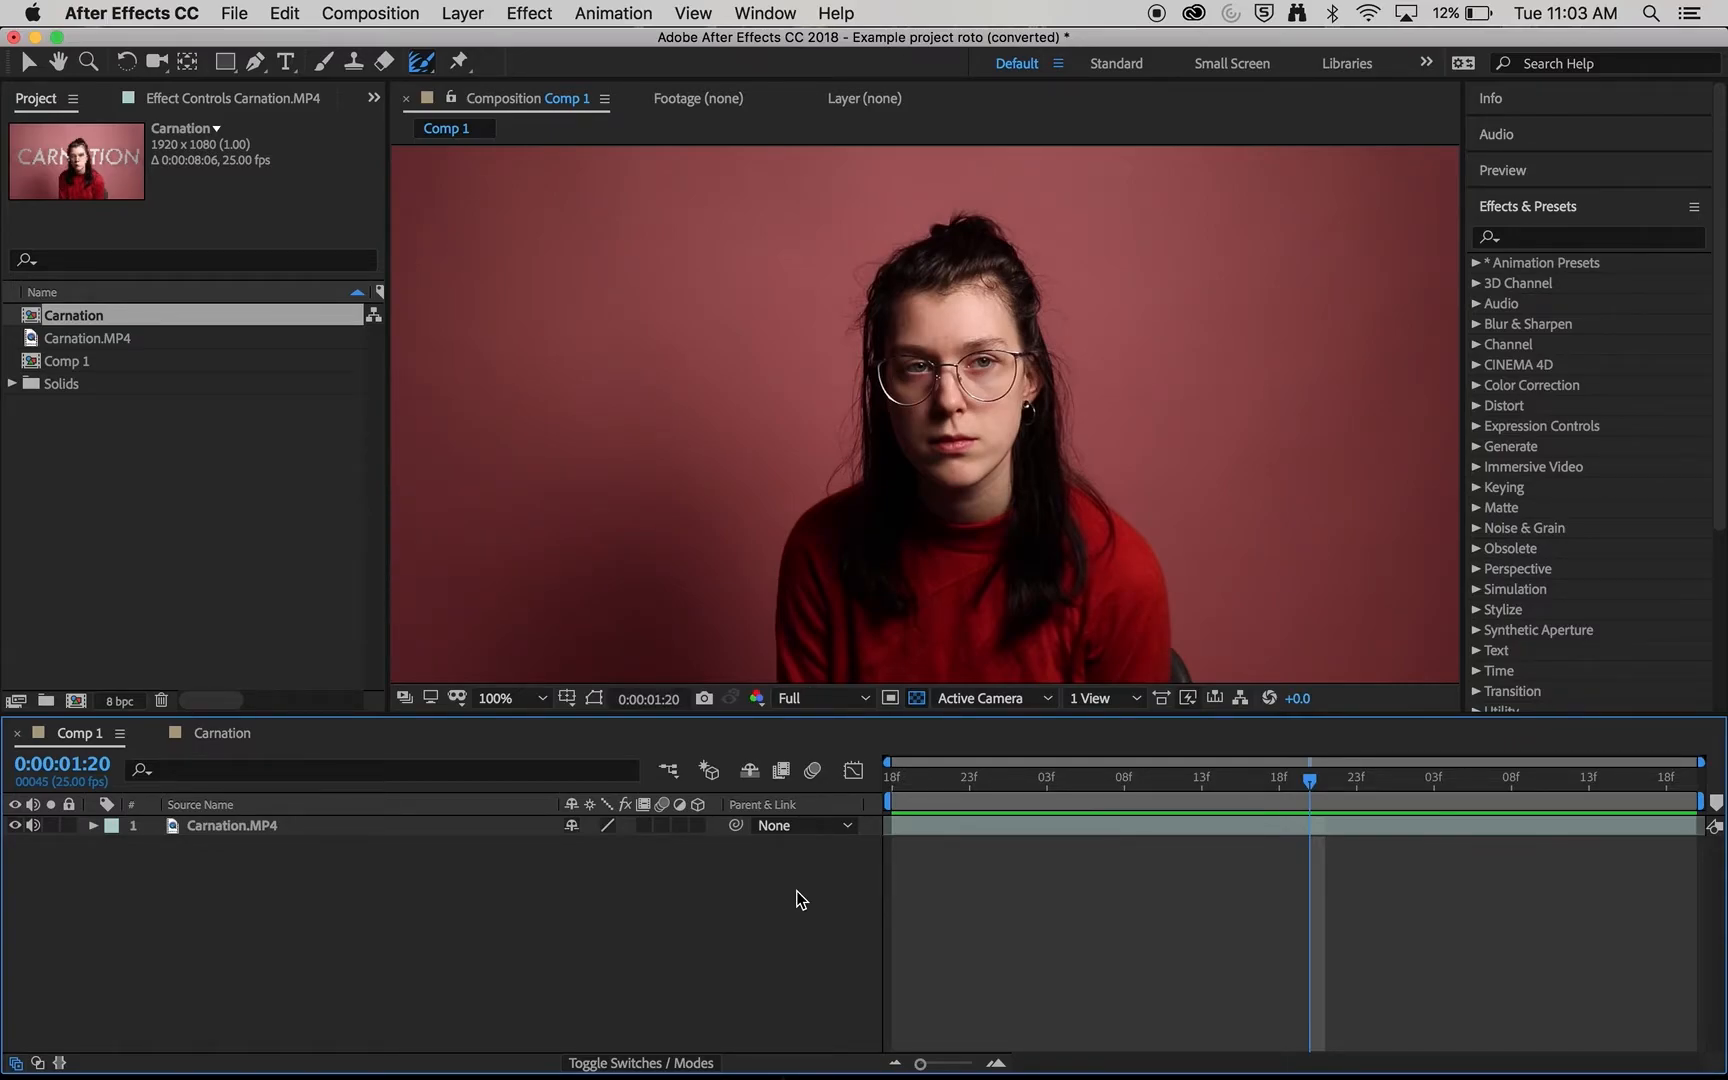
Find the Levels effect and apply it to the Carnation.MP4 footage in Comp 1
click(1556, 238)
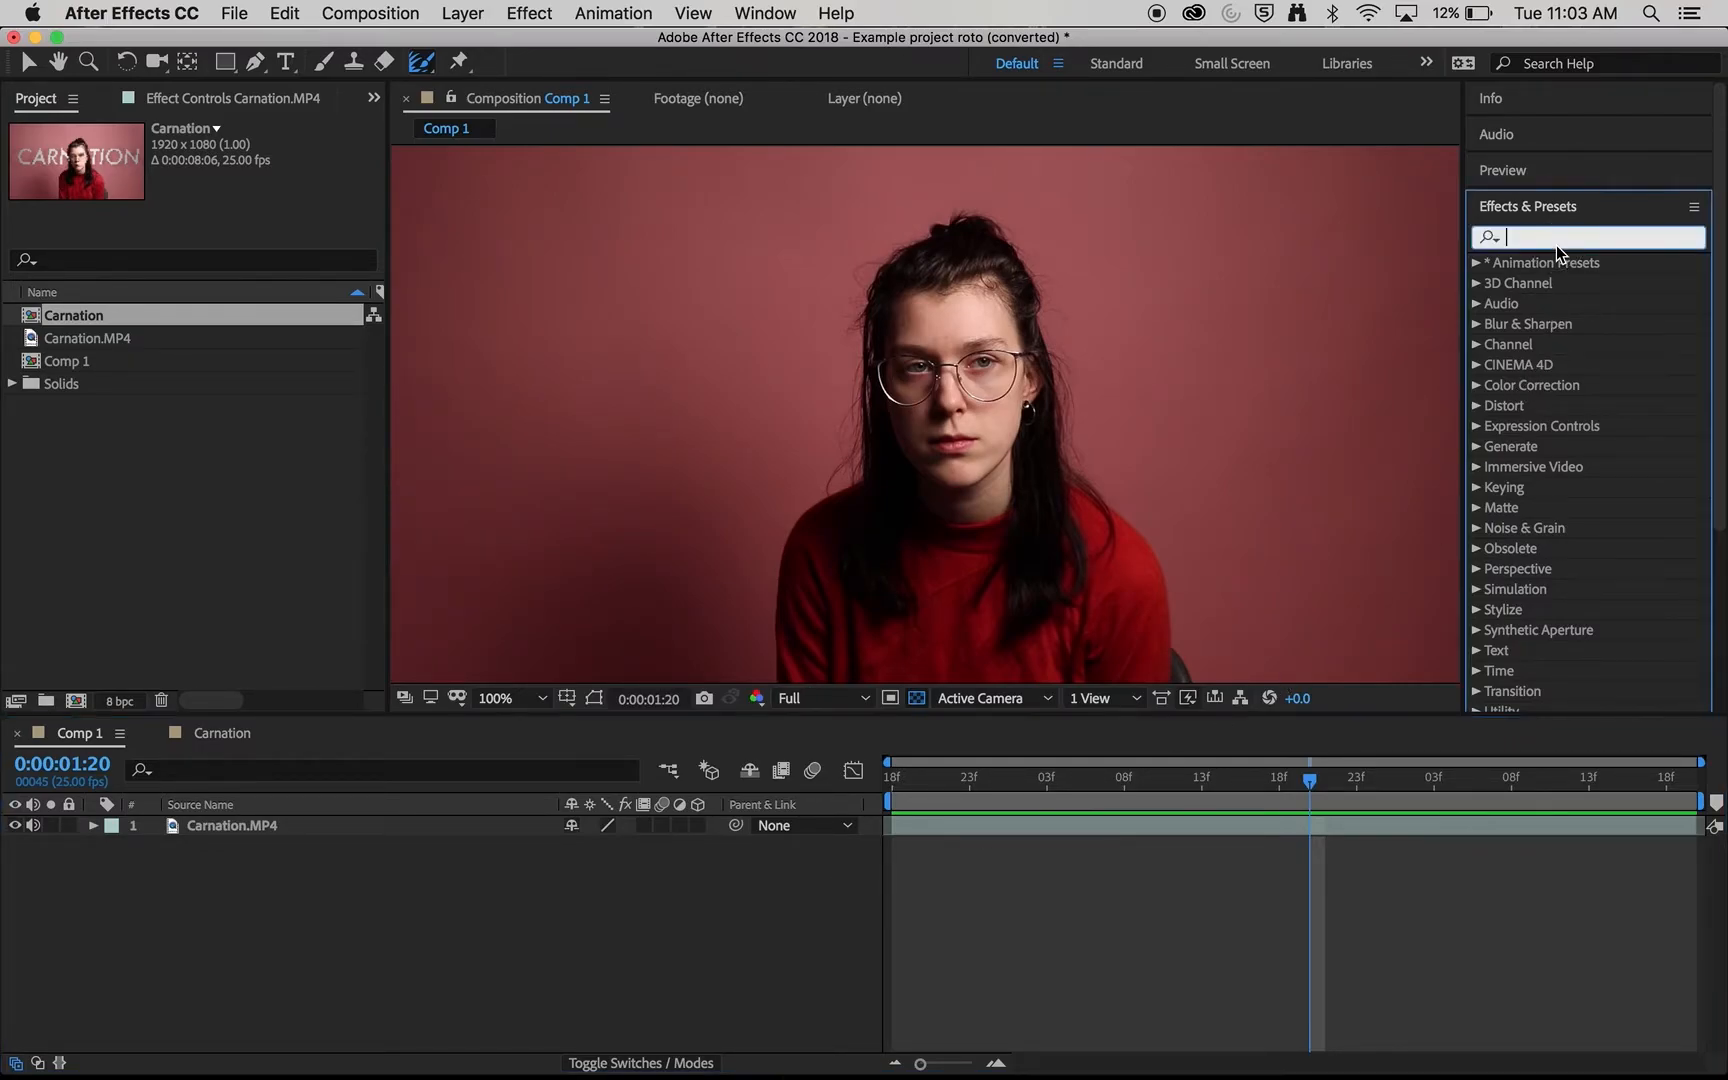
text(level)
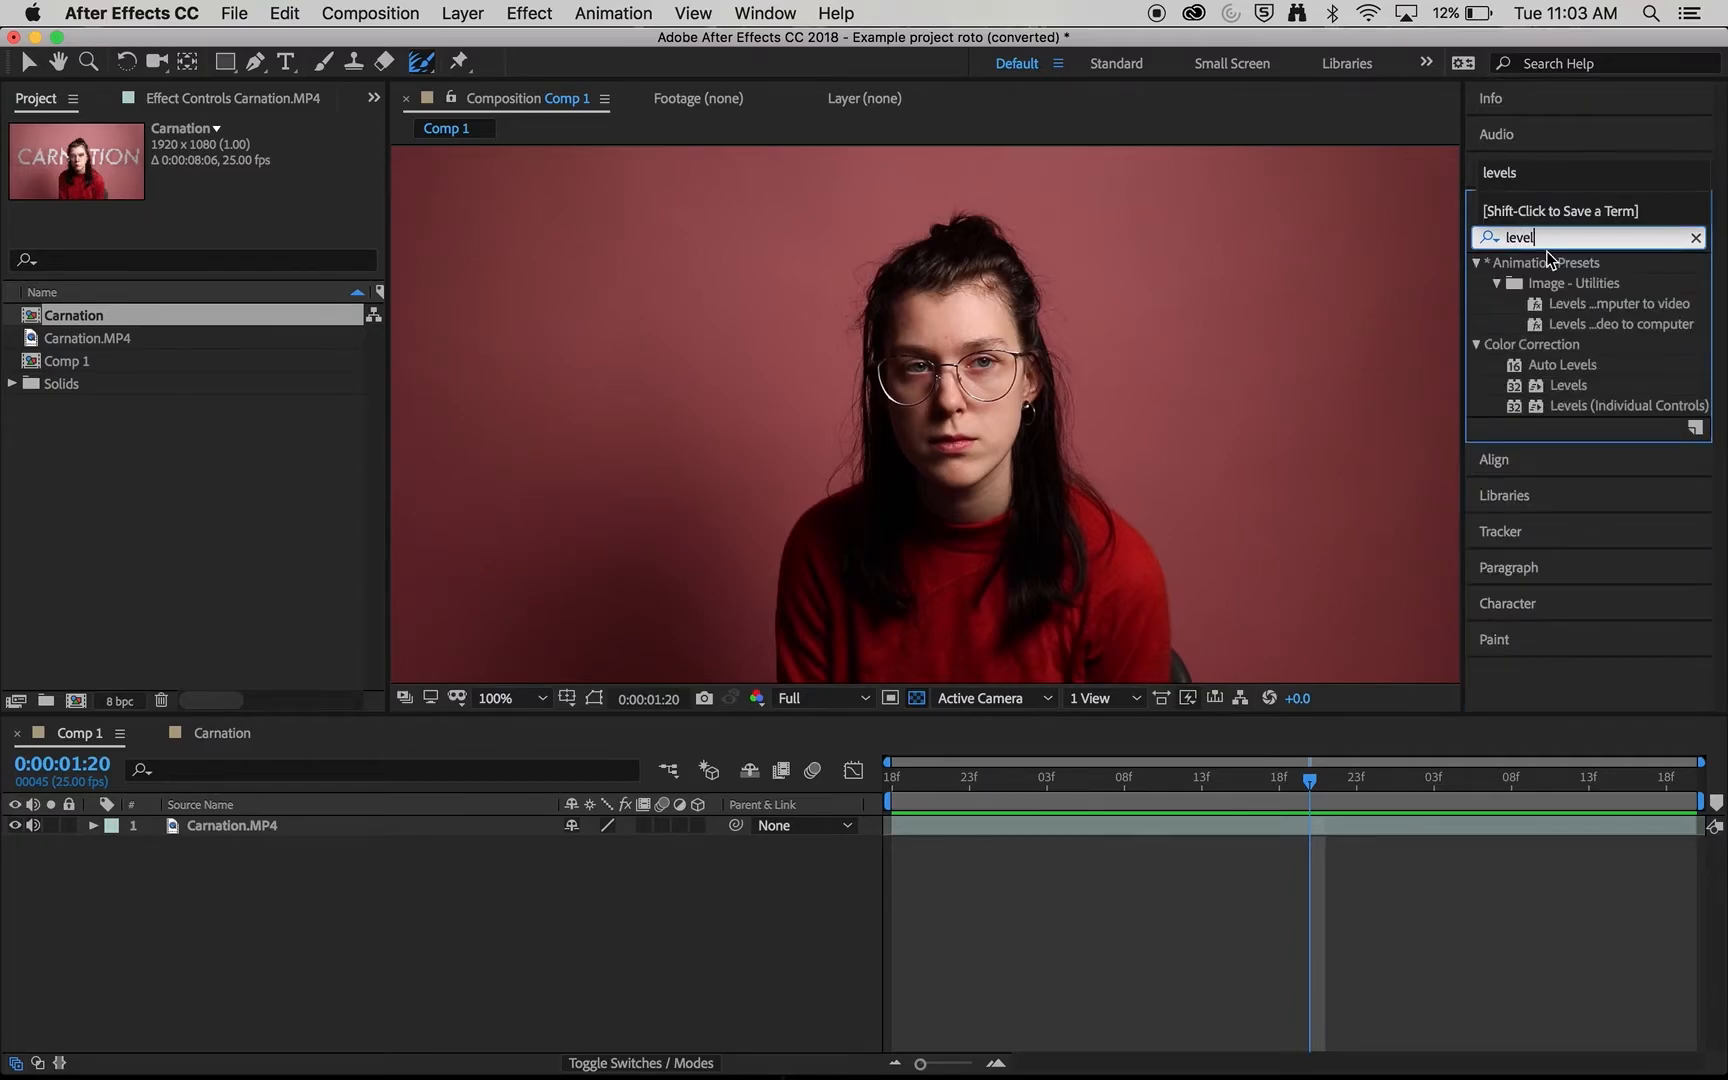
drag(1568, 386, 880, 437)
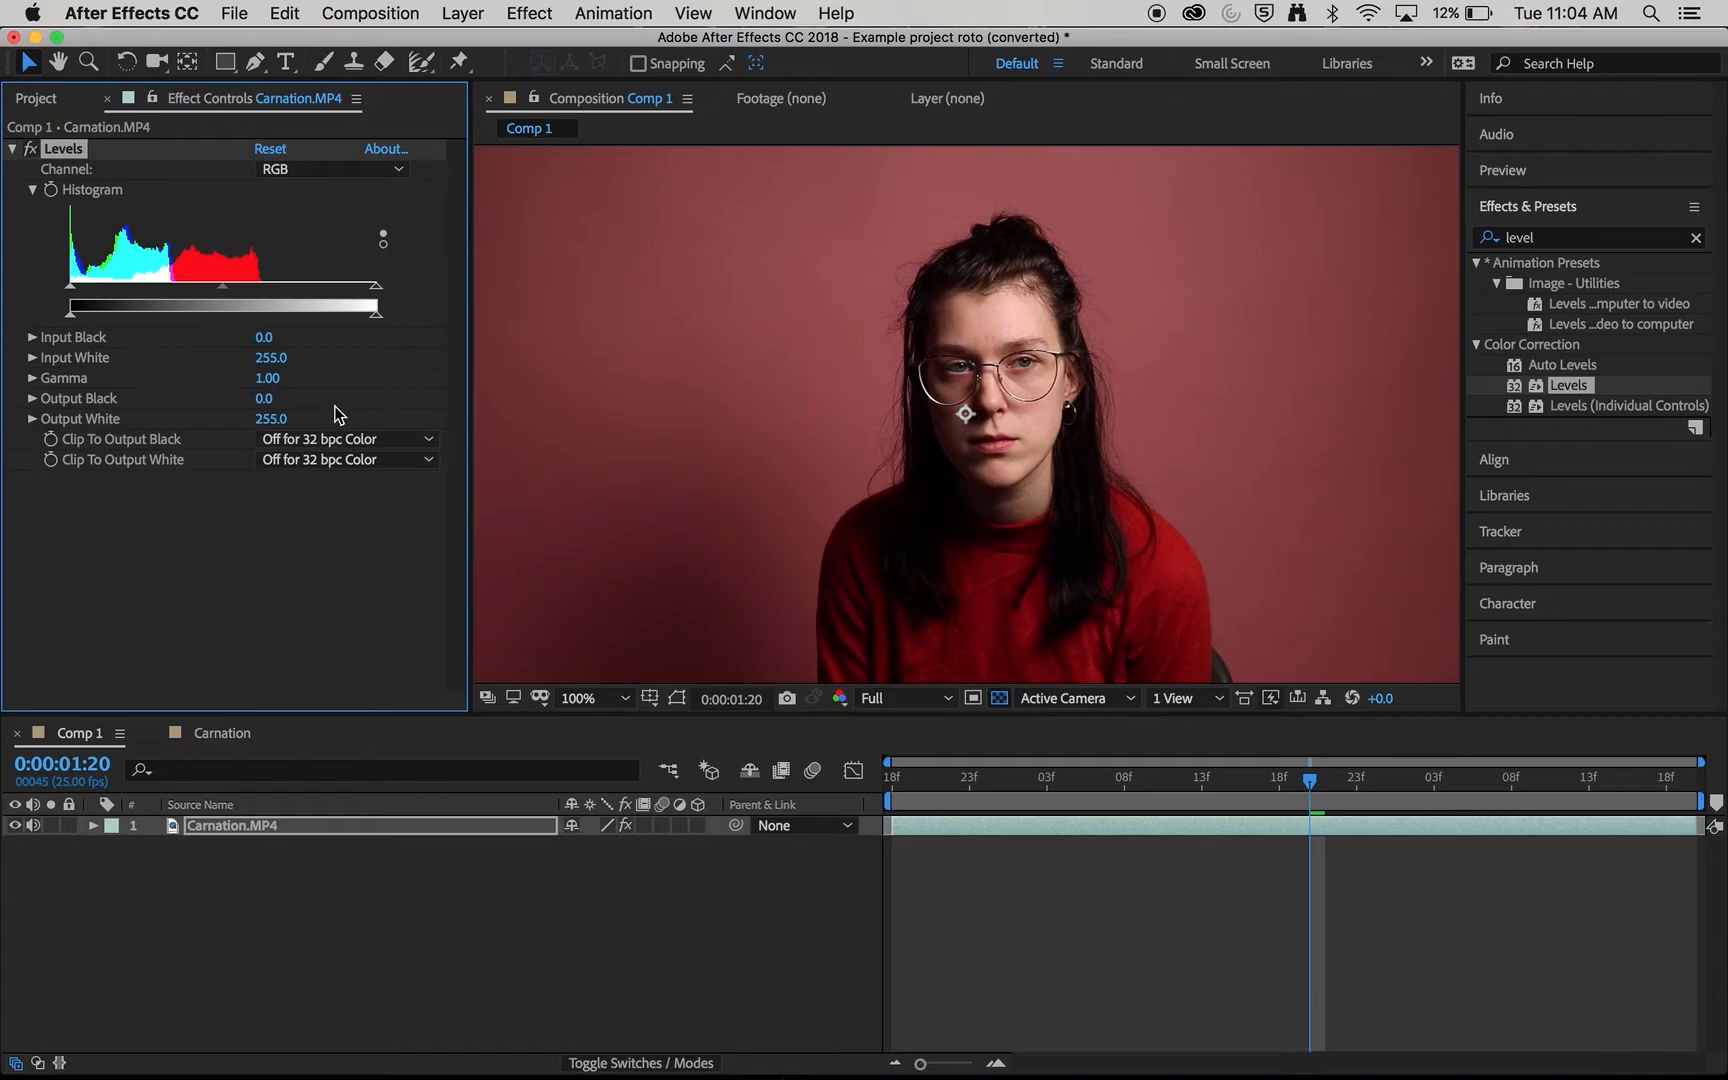
Brighten the footage with Levels by setting Input White to 228 and Gamma to 1.36
drag(378, 289, 343, 285)
drag(210, 289, 177, 292)
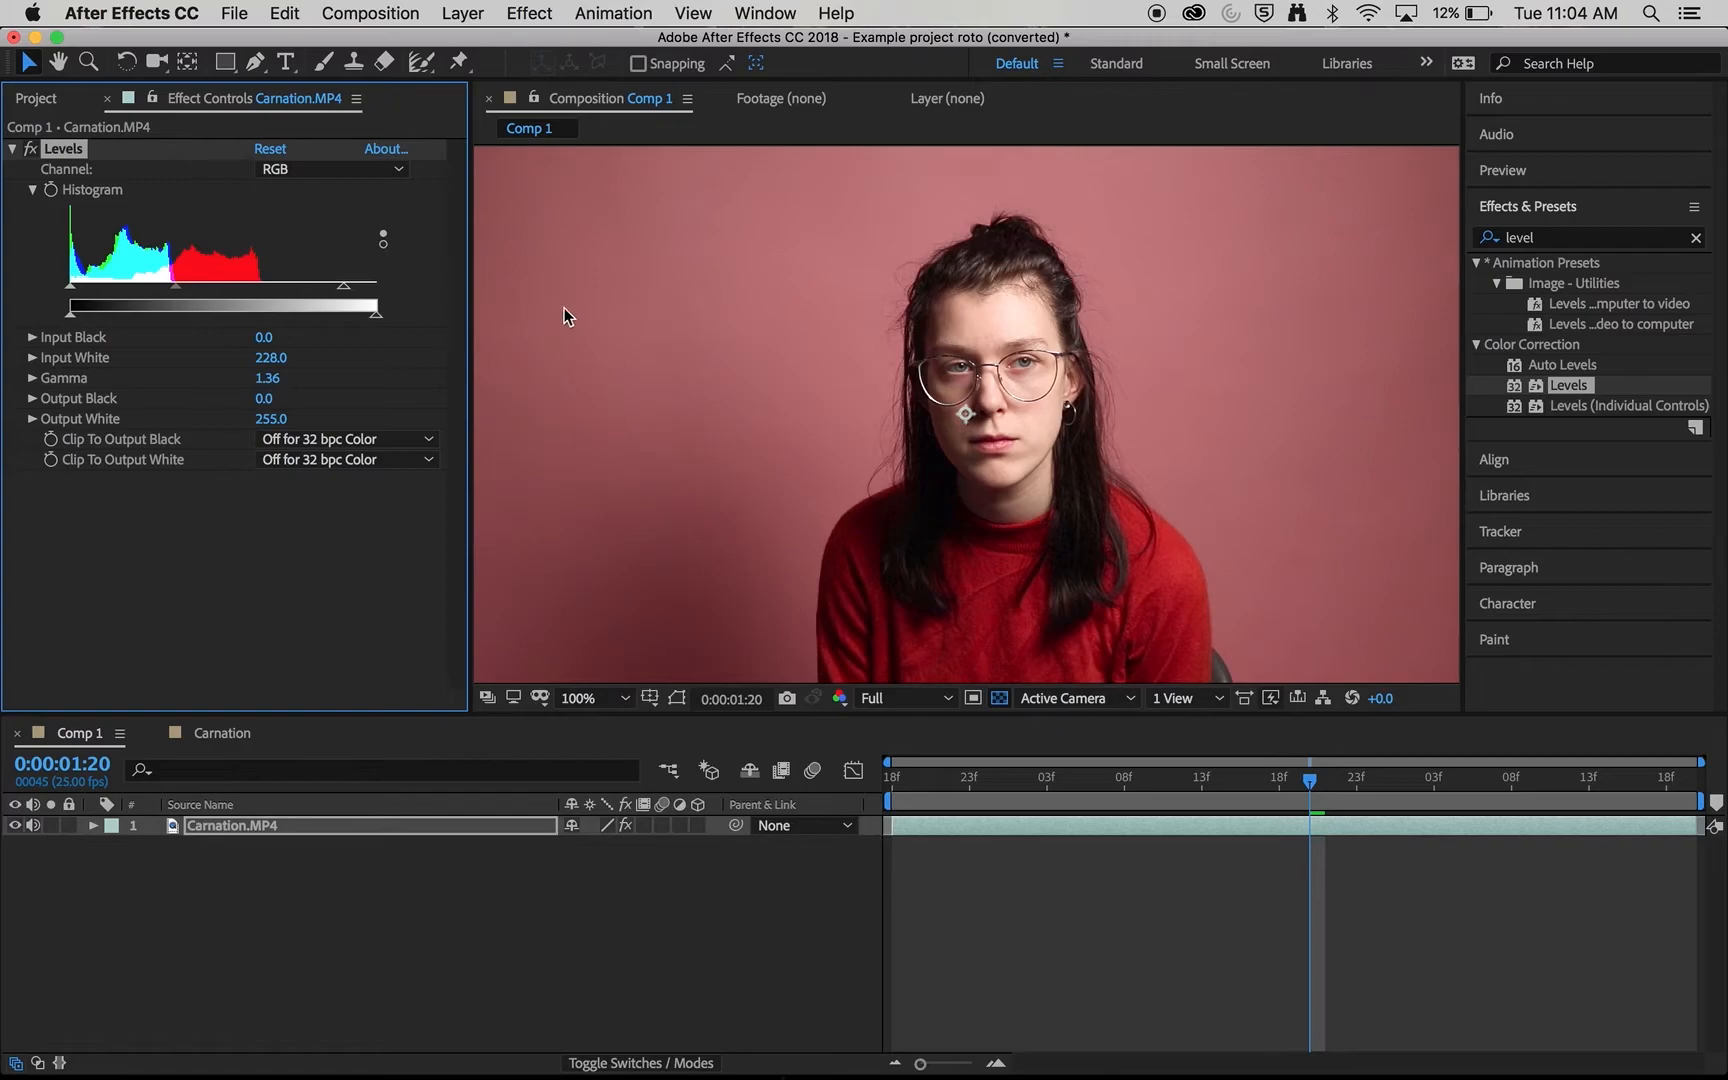
drag(176, 291, 175, 290)
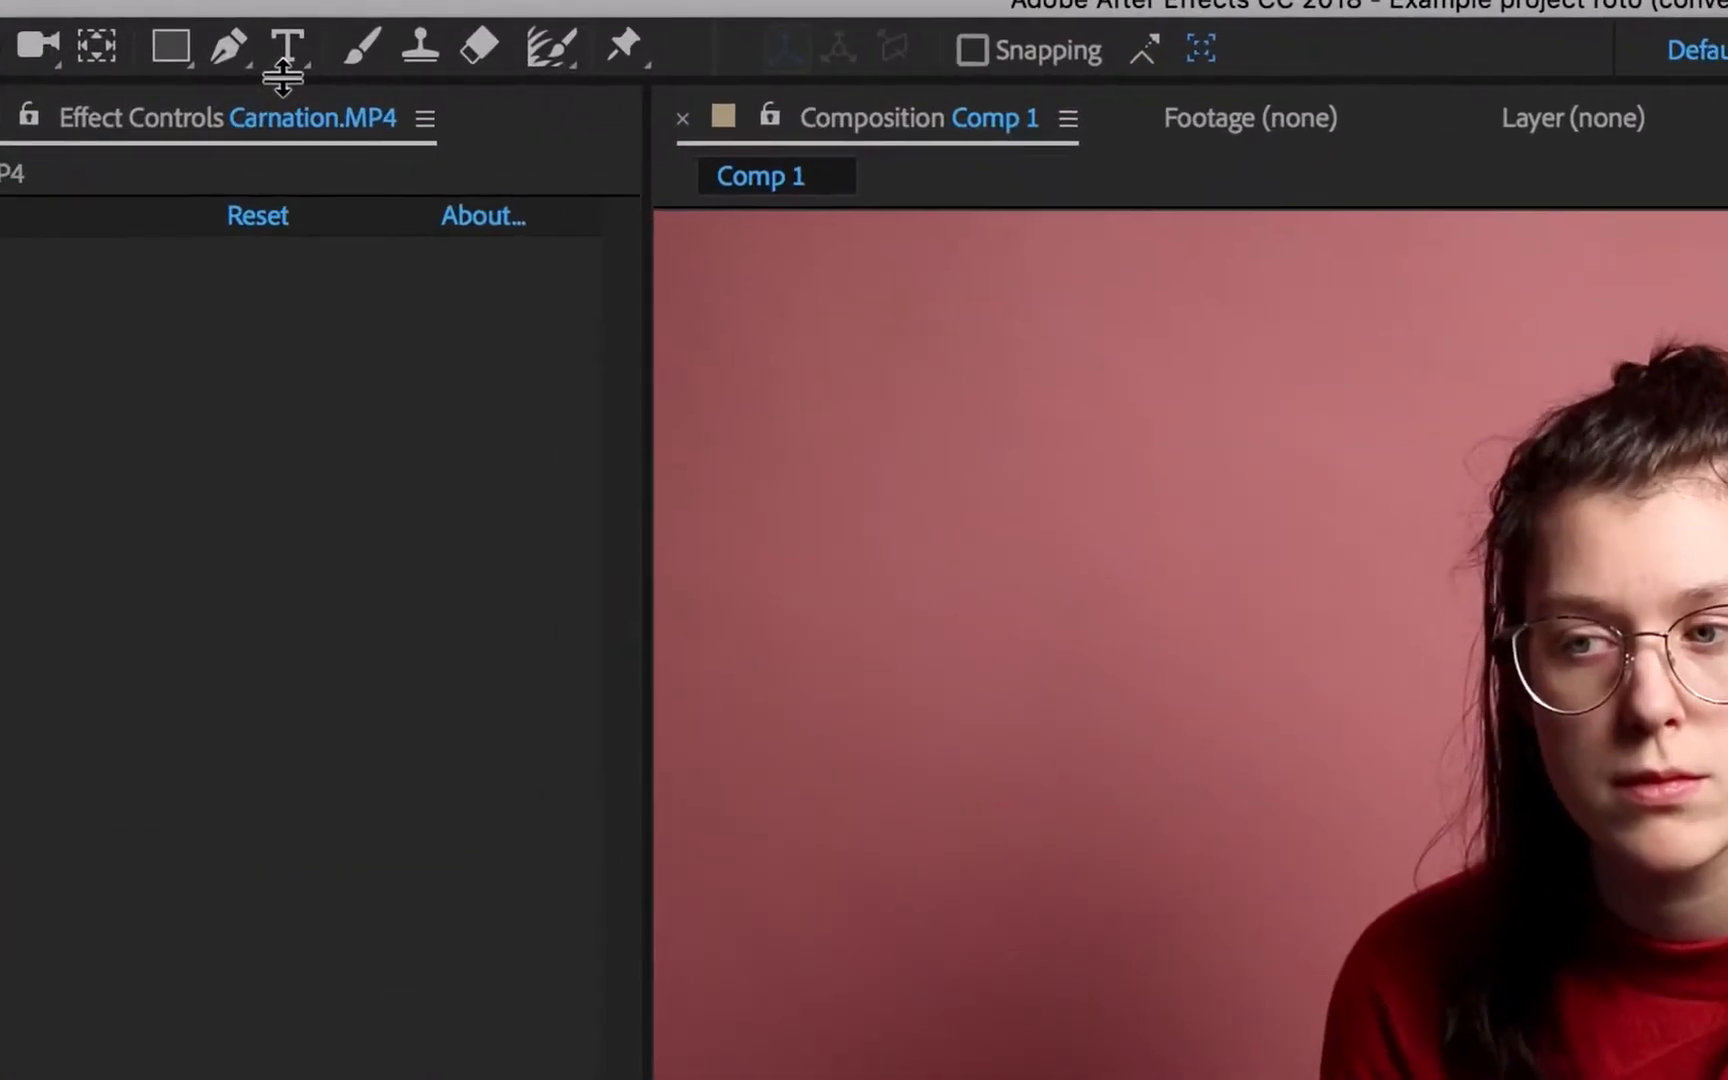
Activate the Roto Brush tool and open the Carnation.MP4 layer in its own layer view
click(421, 63)
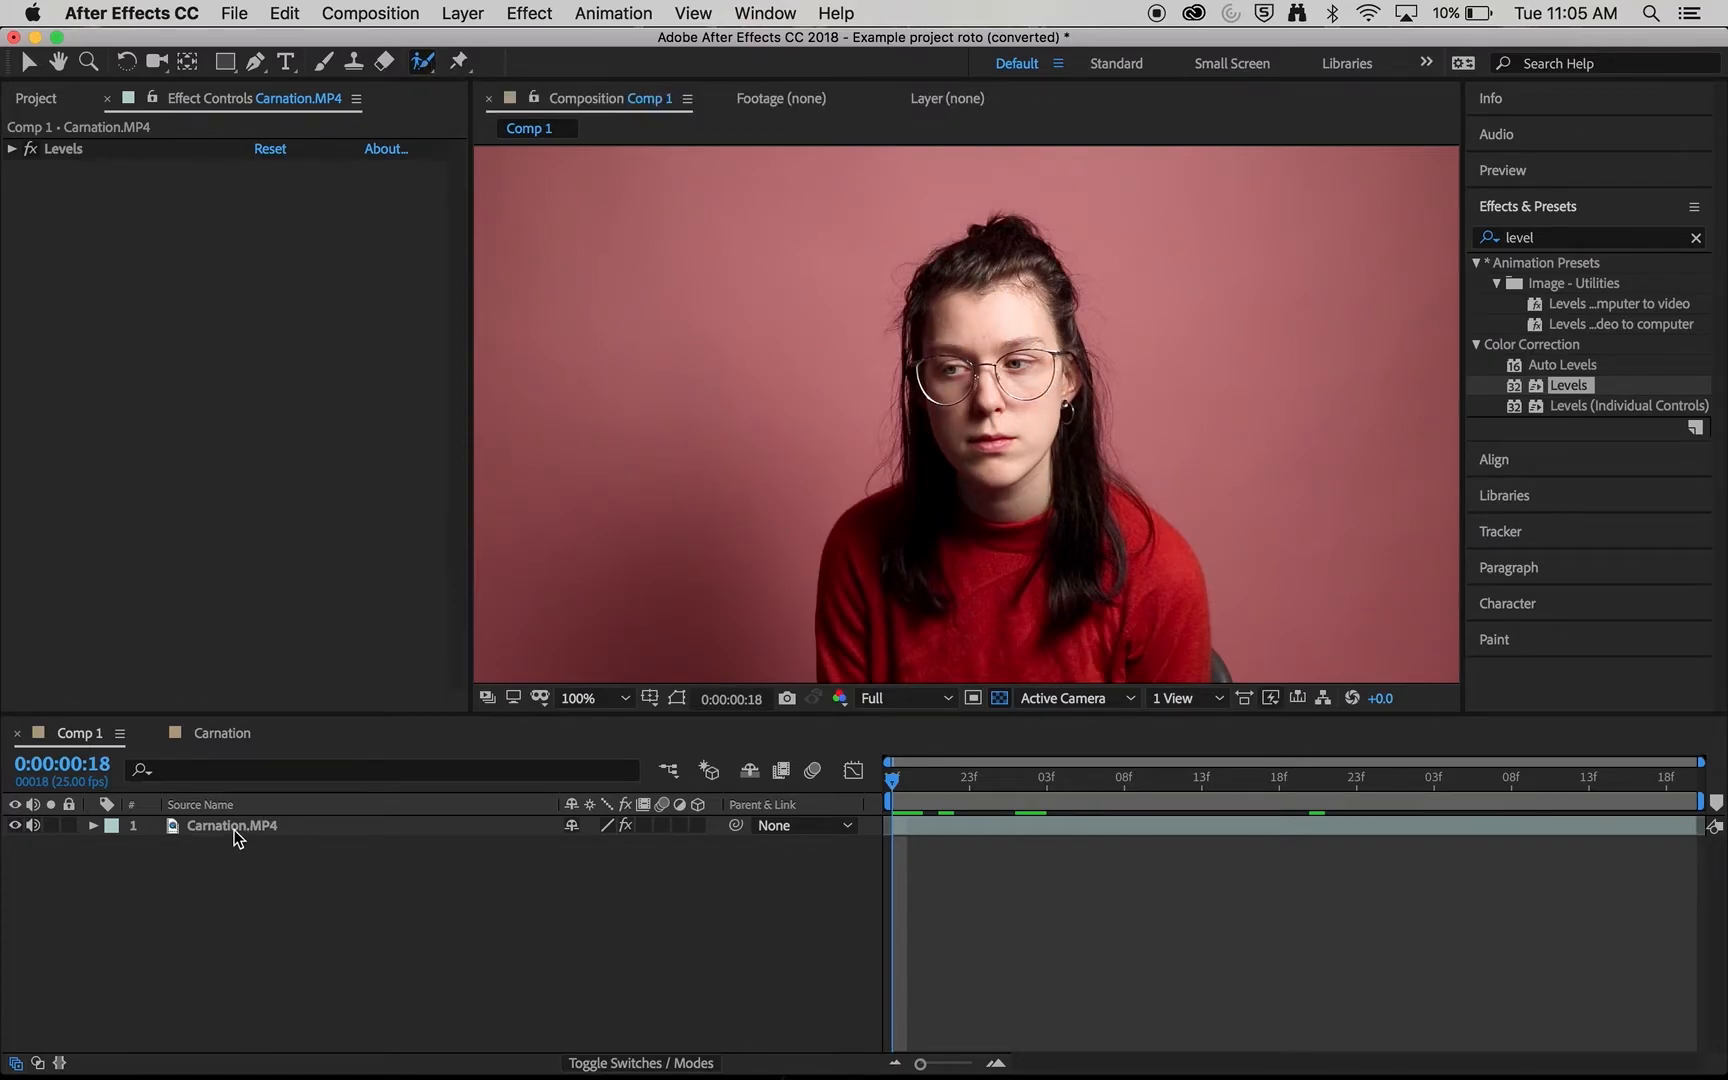
double_click(232, 826)
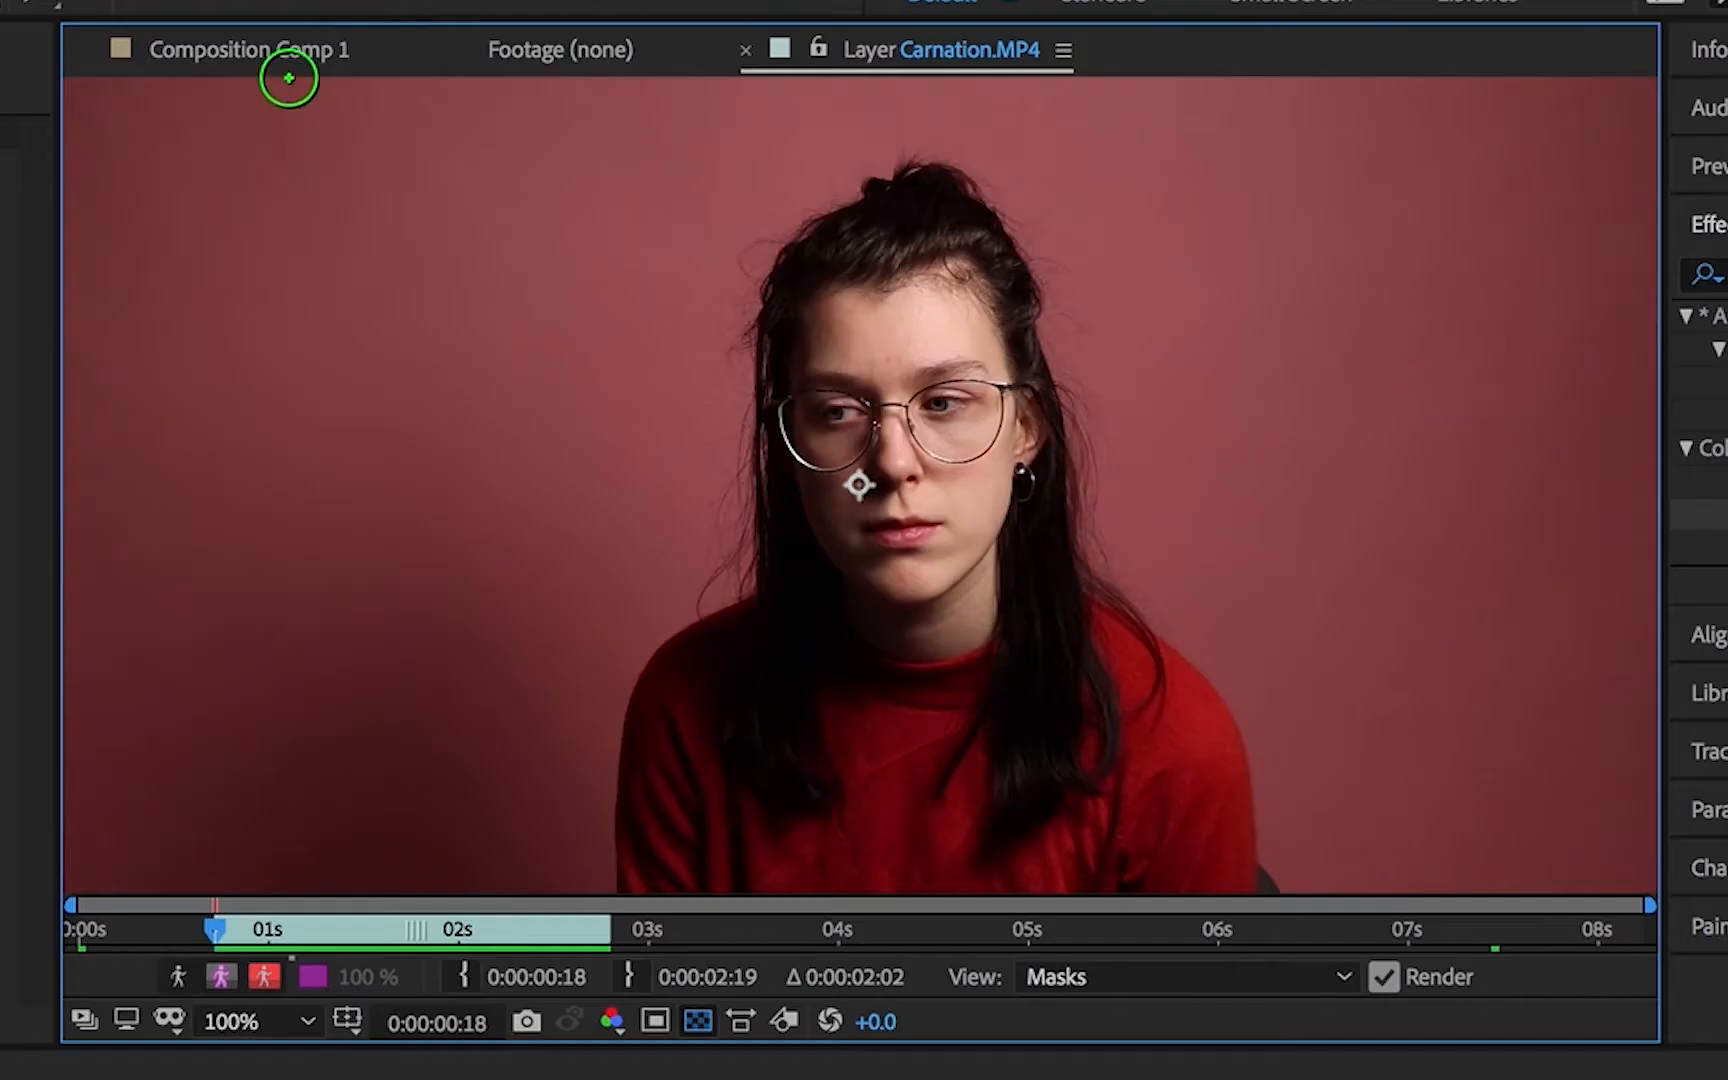
click(596, 102)
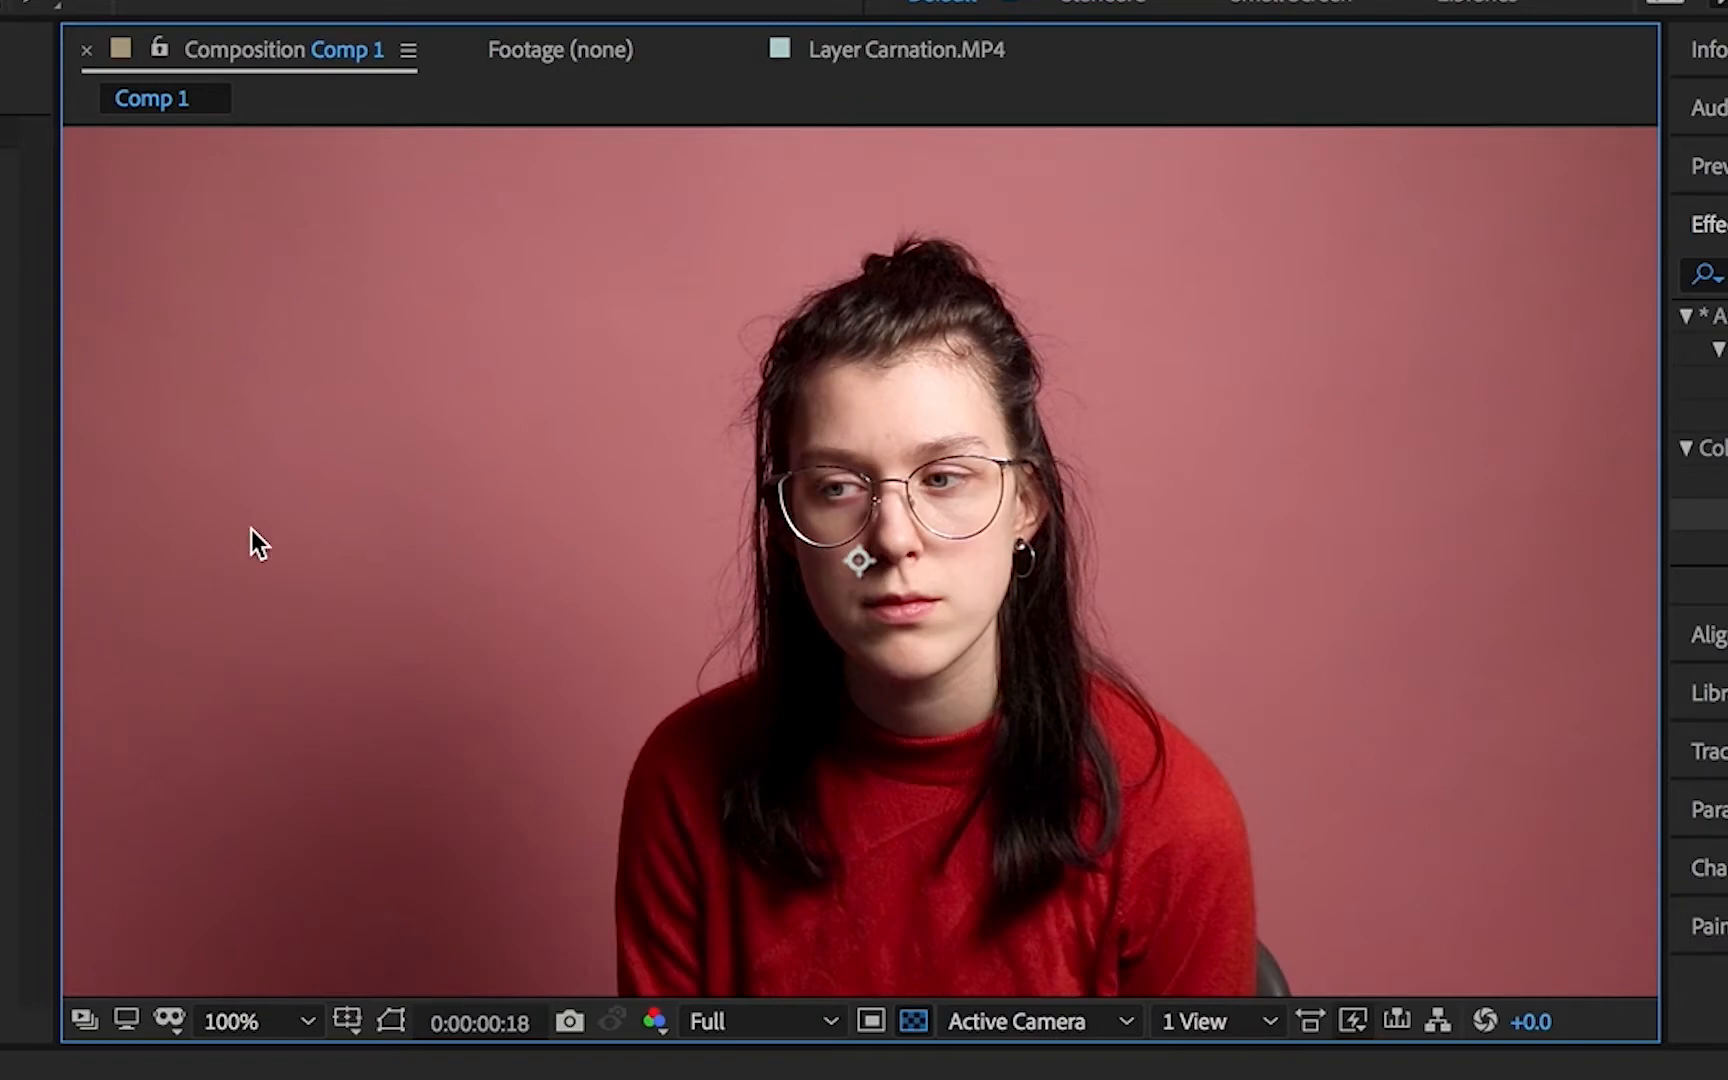
click(855, 50)
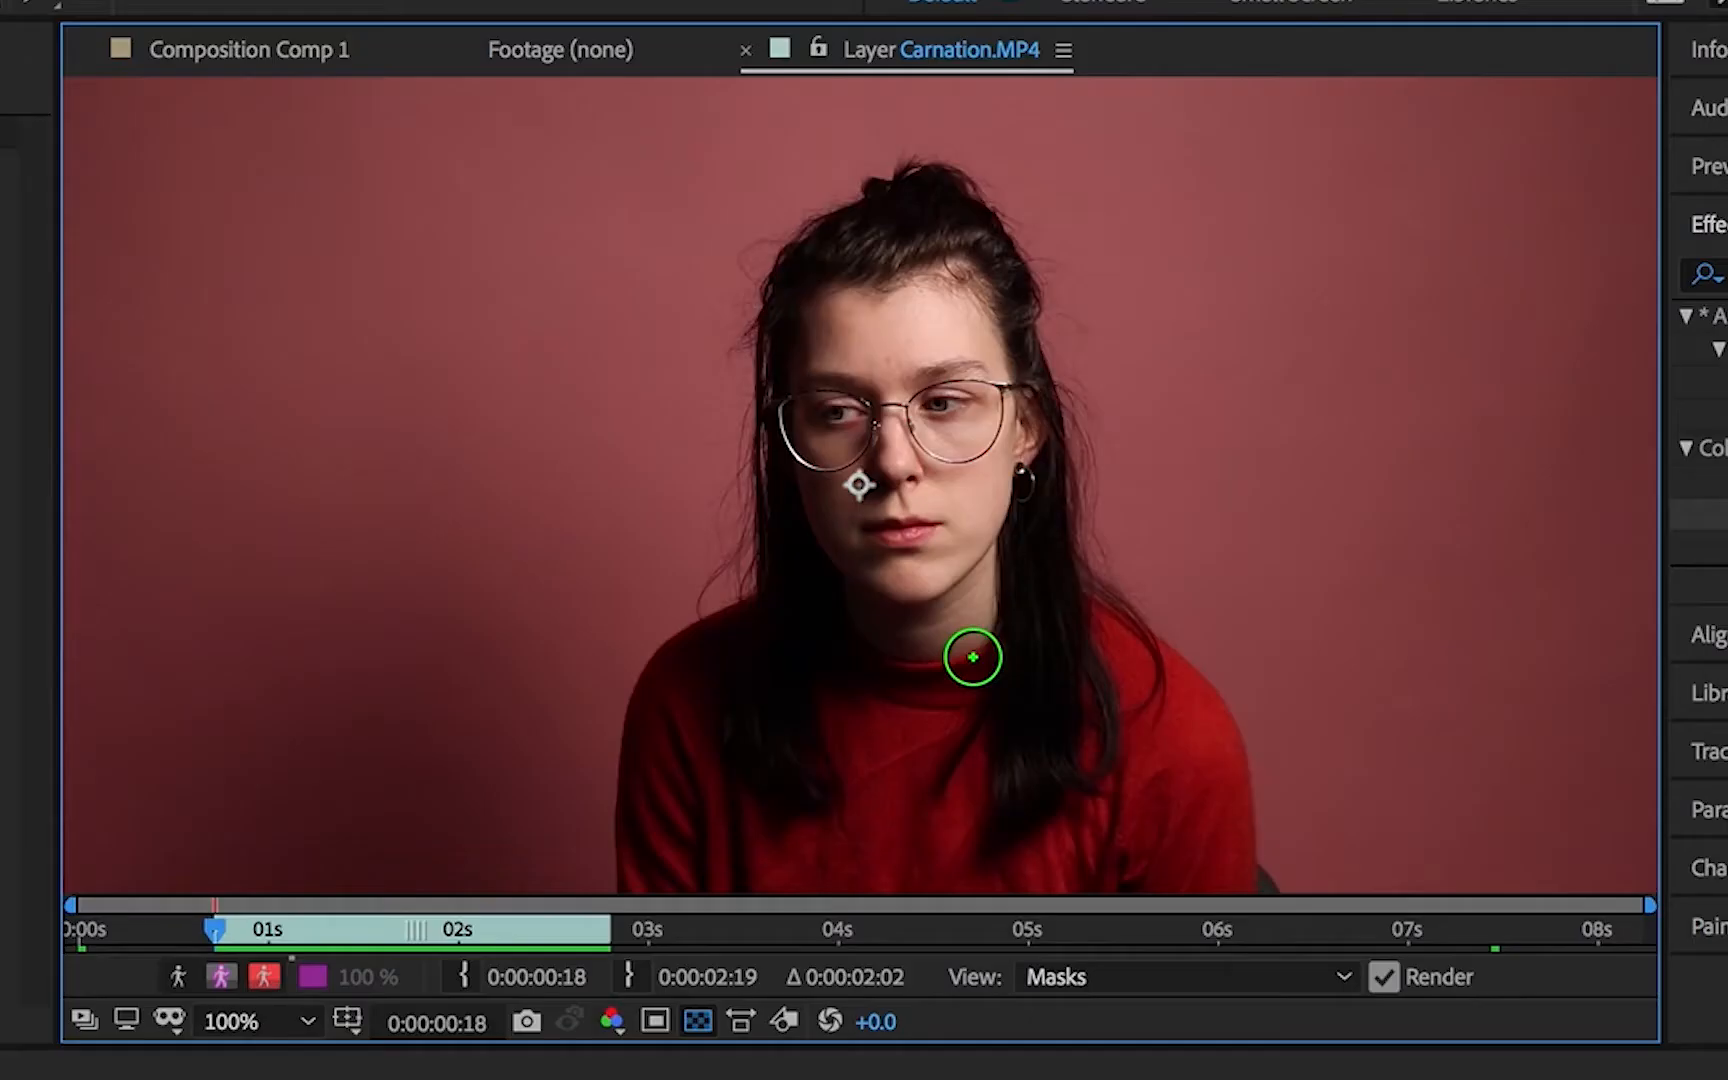
Paint Roto Brush foreground strokes over the woman's sweater, face and hair to select her whole figure
mouse_move(898, 613)
mouse_down()
mouse_move(907, 531)
mouse_move(967, 409)
mouse_up()
mouse_move(862, 540)
mouse_down()
mouse_move(864, 452)
mouse_move(972, 519)
mouse_up()
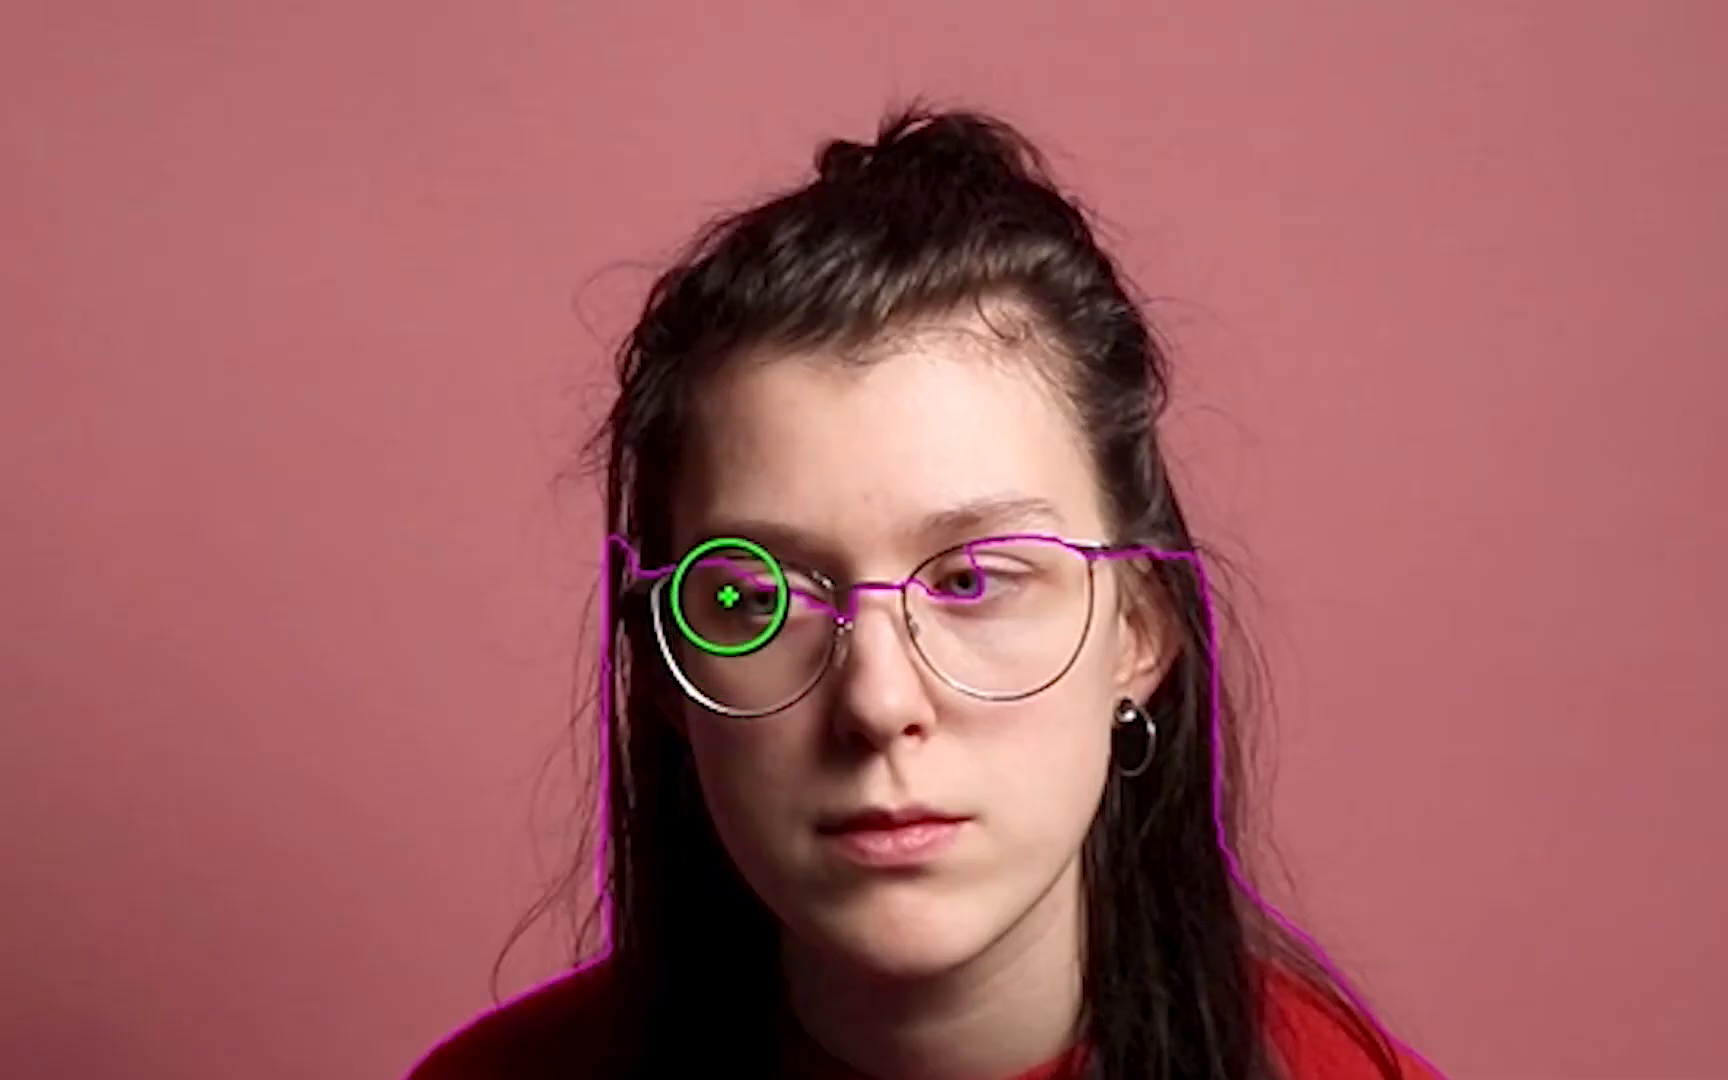
mouse_move(760, 630)
mouse_down()
mouse_move(733, 629)
mouse_move(737, 432)
mouse_move(908, 370)
mouse_up()
mouse_move(910, 270)
mouse_down()
mouse_move(967, 323)
mouse_move(991, 428)
mouse_up()
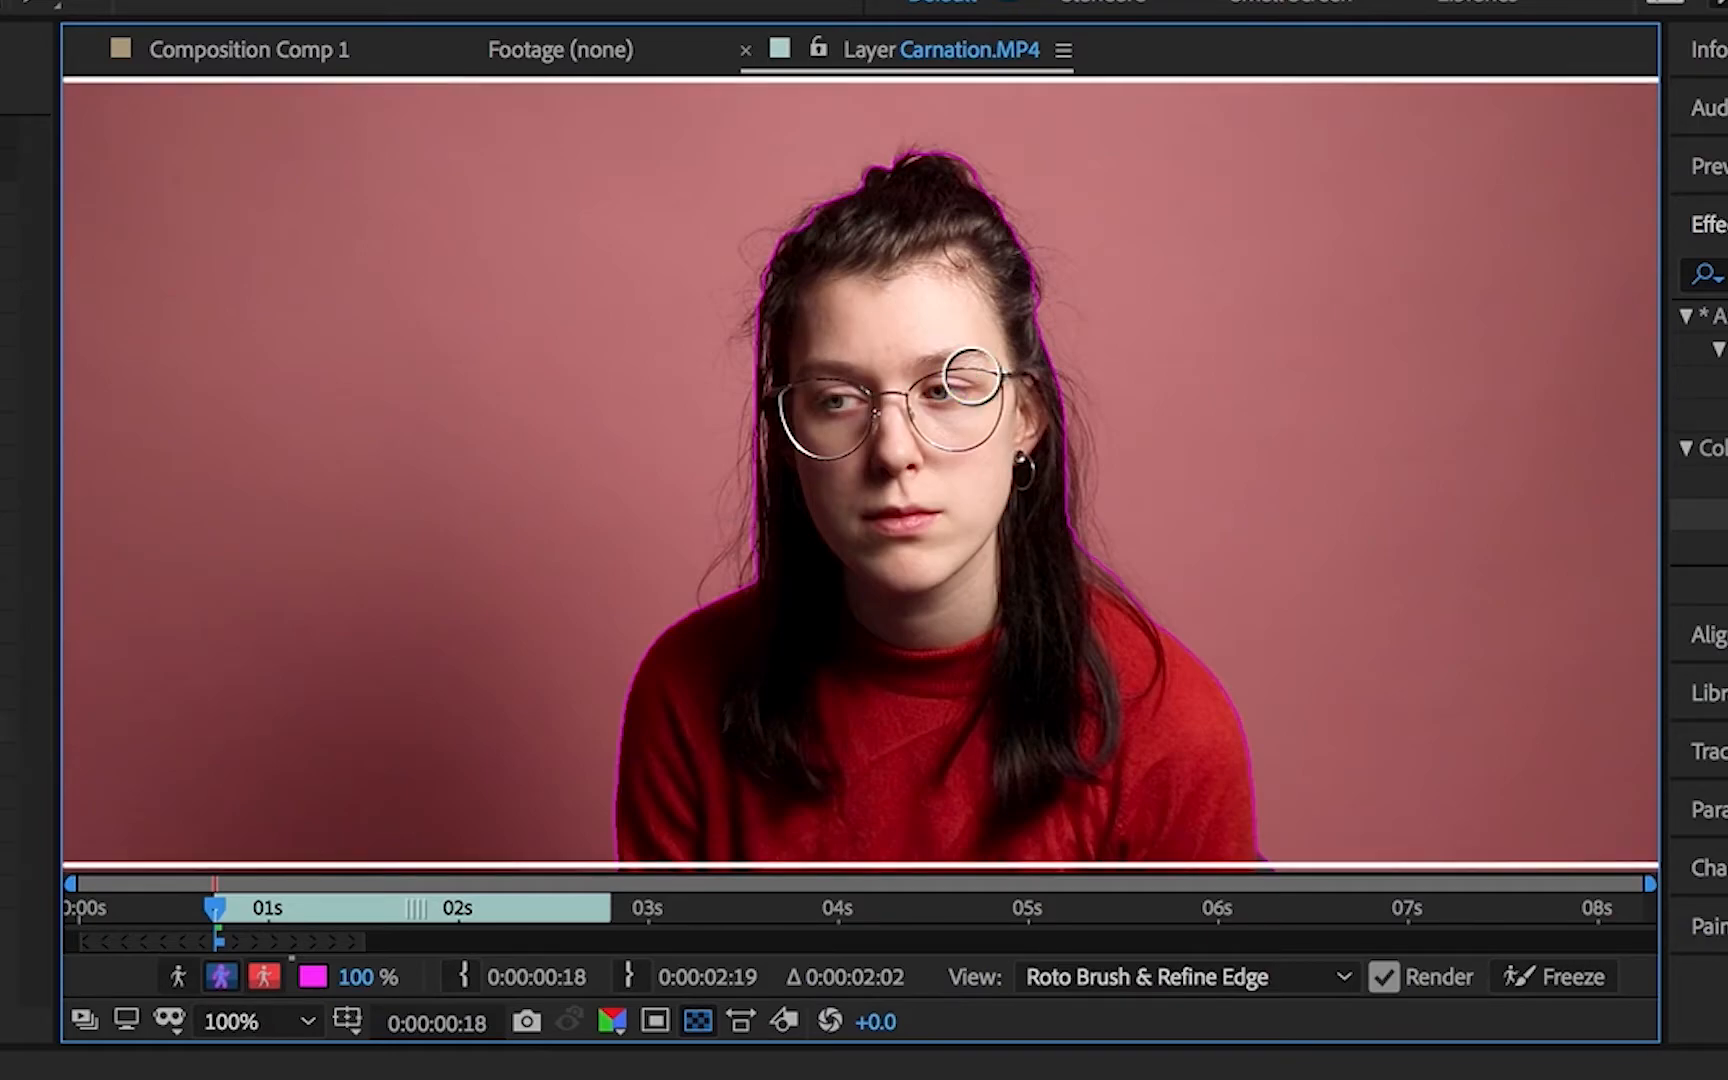
Enlarge the brush, mark an area of wall beside her hair as foreground, and subtract it with background strokes
mouse_move(973, 376)
mouse_down()
mouse_move(1215, 376)
mouse_move(1014, 376)
mouse_up()
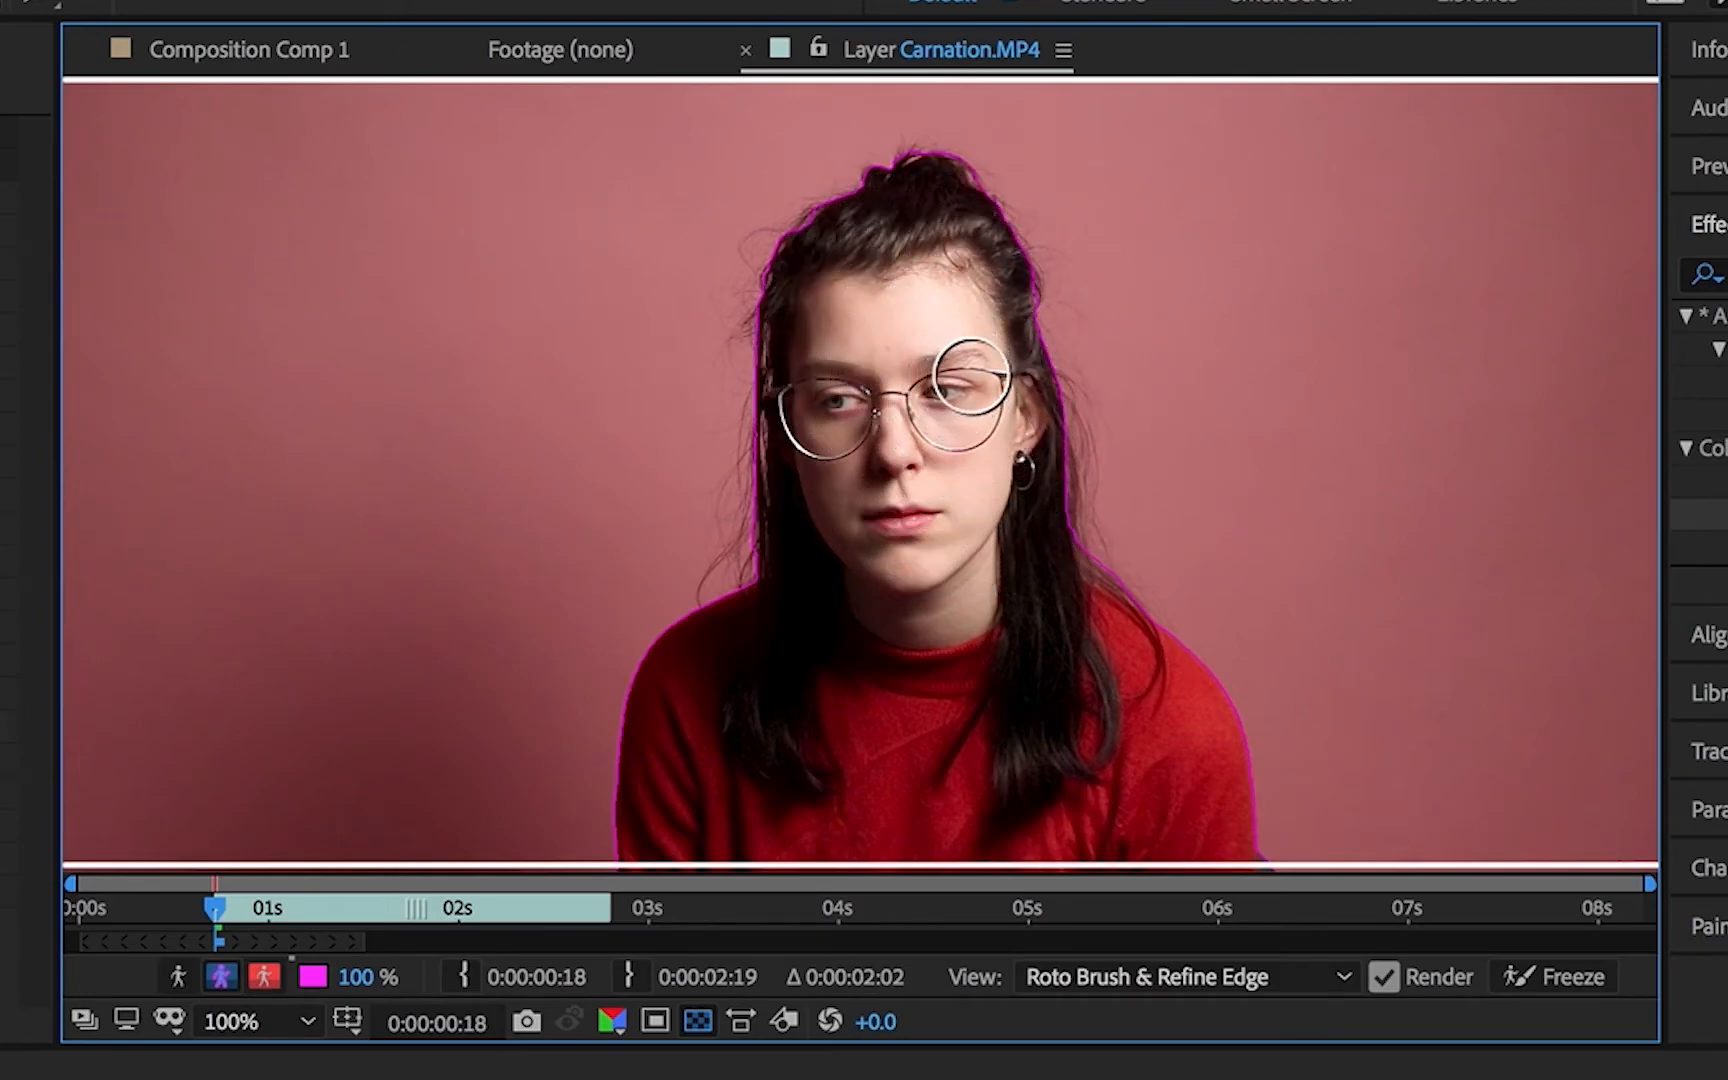
click(1162, 336)
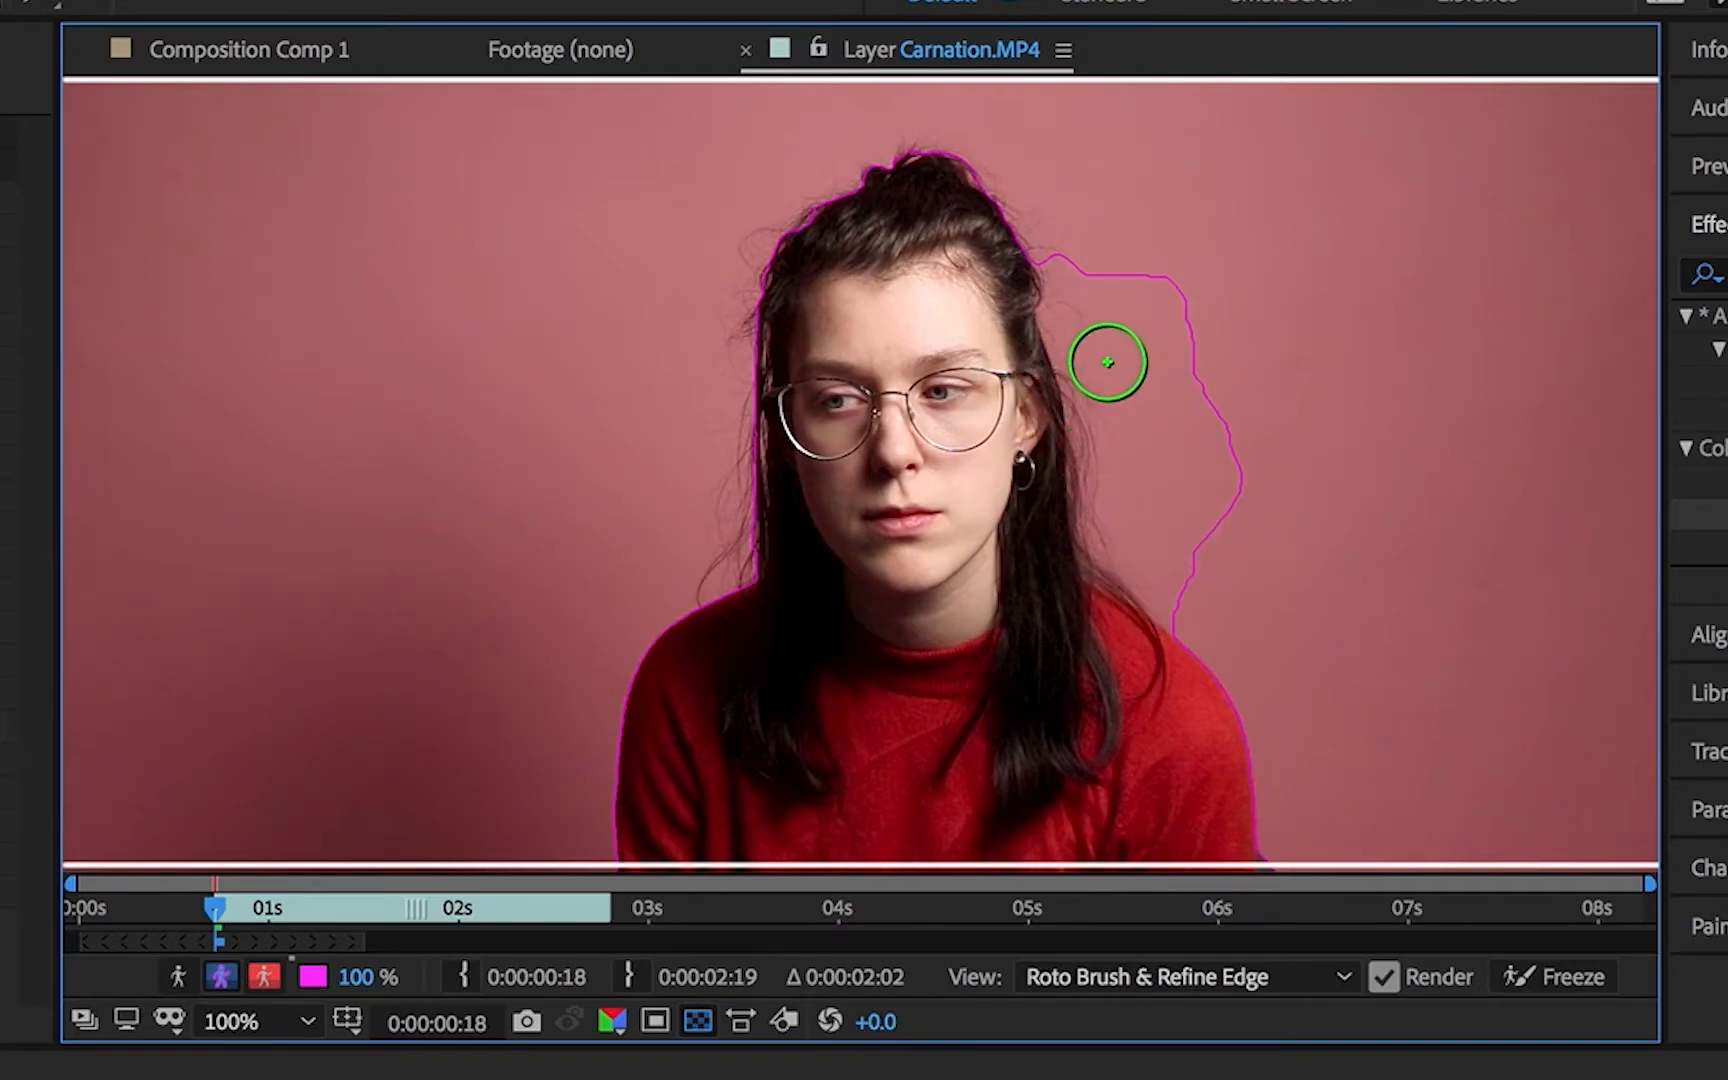
mouse_move(1117, 230)
mouse_down()
mouse_move(1111, 325)
mouse_move(1146, 446)
mouse_move(1220, 562)
mouse_up()
mouse_move(1280, 645)
mouse_down()
mouse_move(1207, 609)
mouse_move(1090, 301)
mouse_move(1242, 640)
mouse_move(1119, 501)
mouse_up()
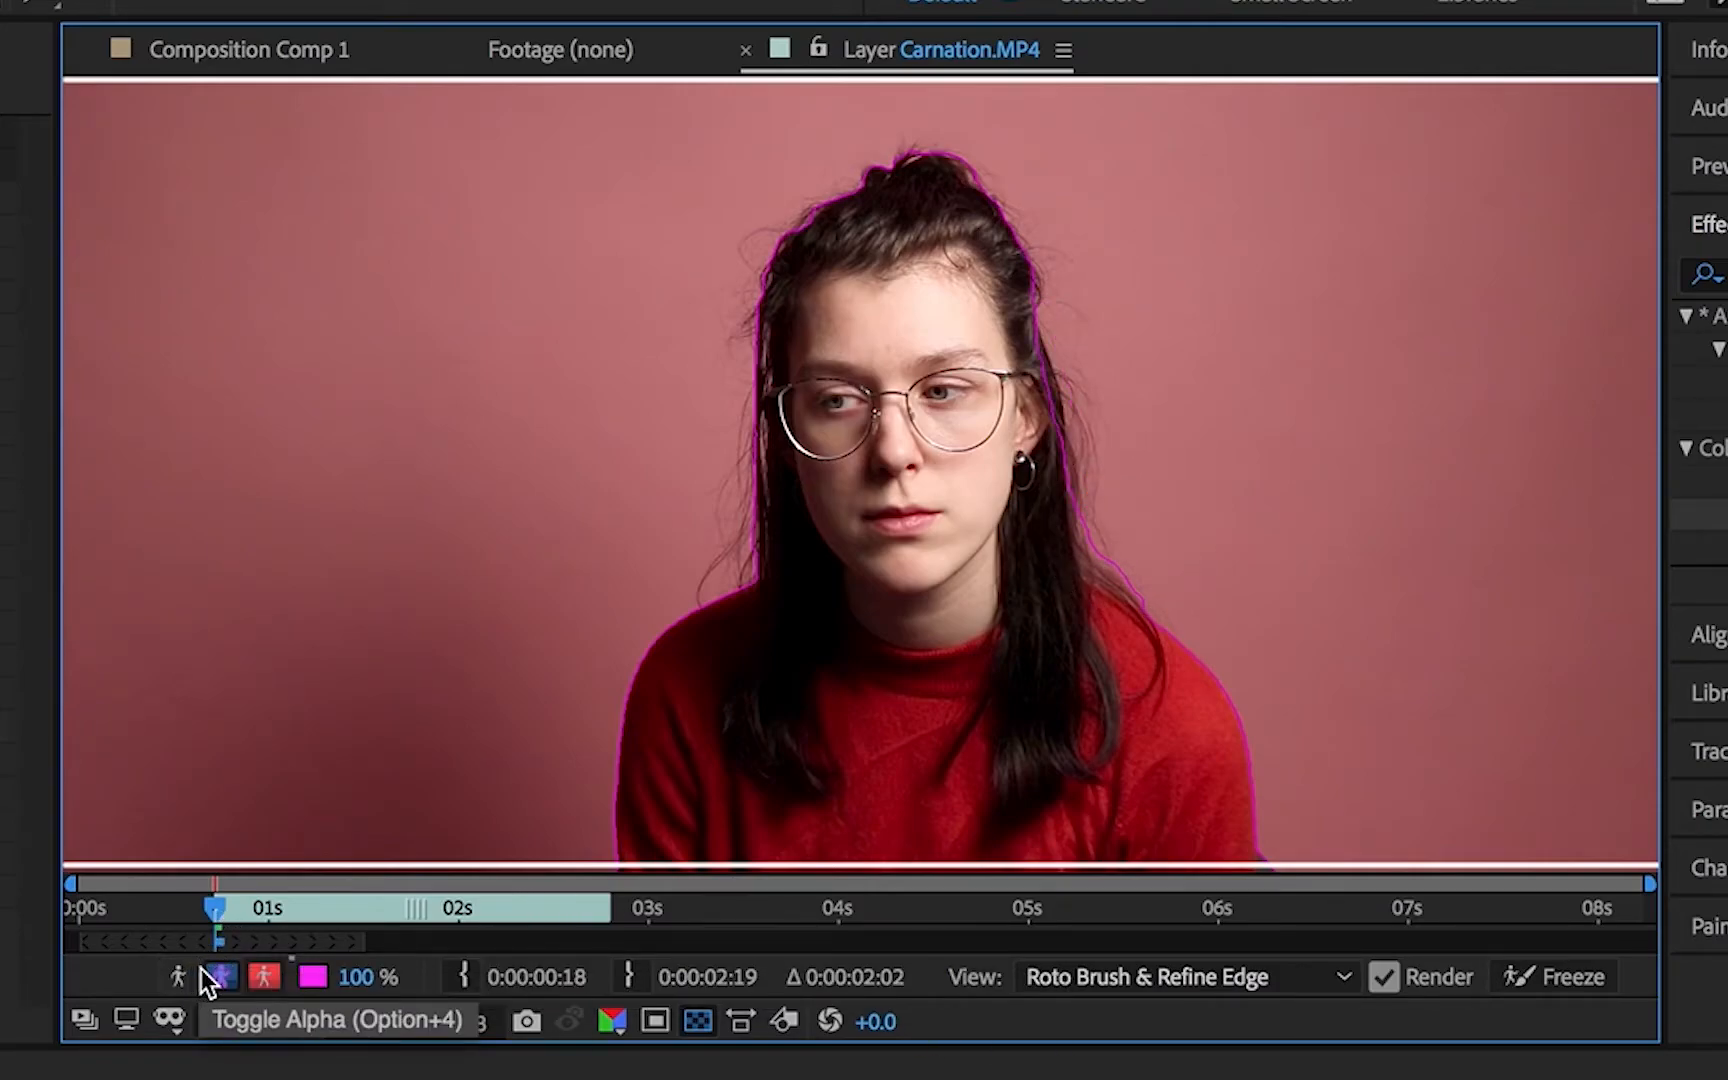
Inspect the selection in the alpha overlay, alpha boundary and alpha matte views, ending with the red overlay
click(262, 977)
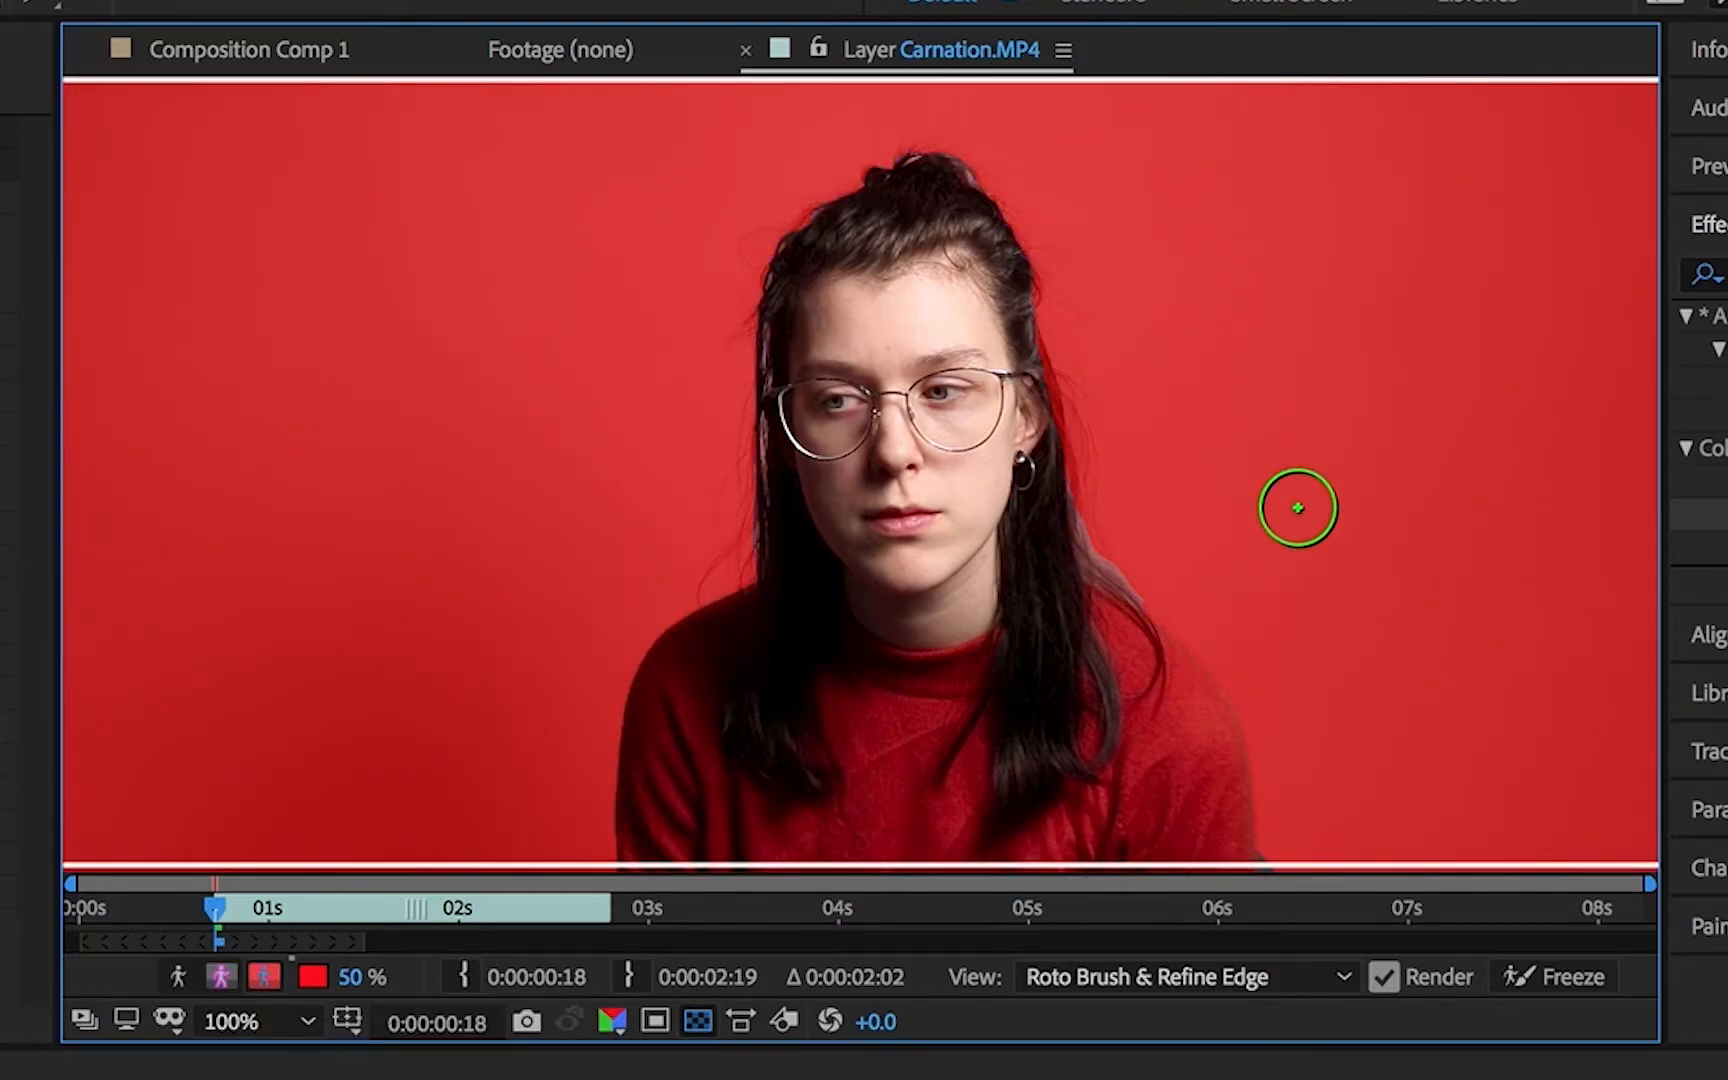
click(225, 986)
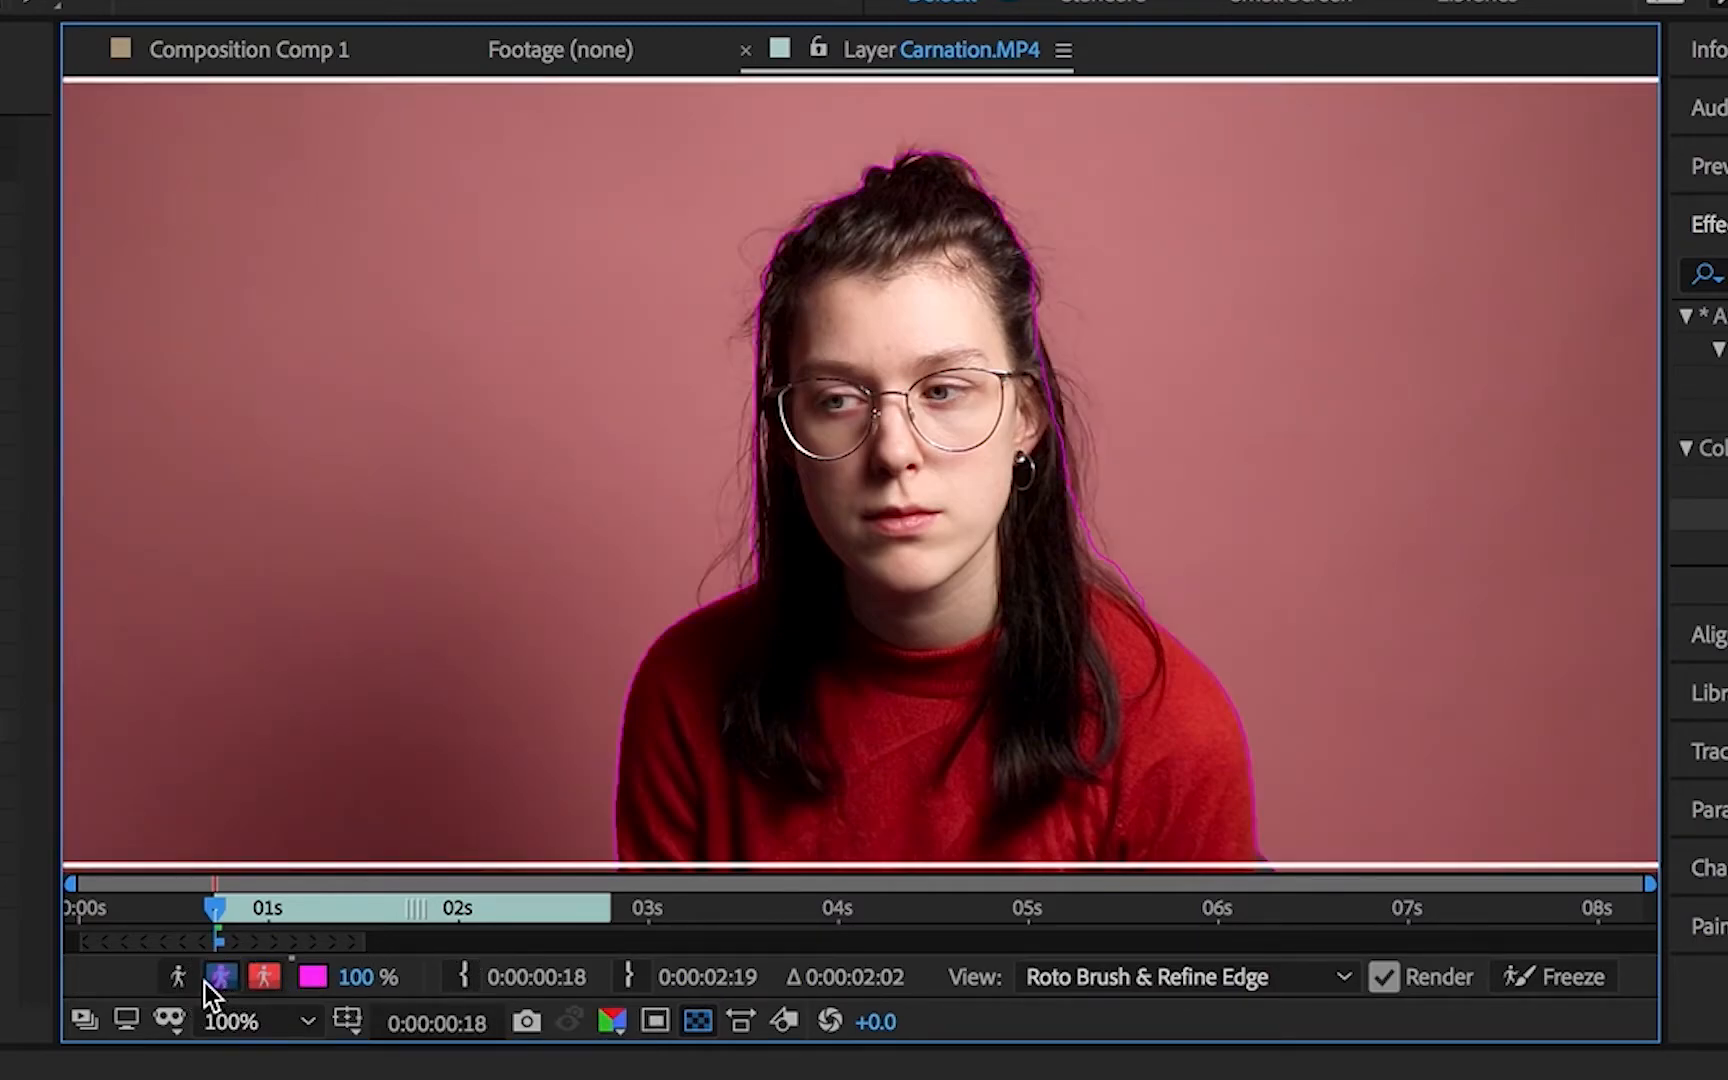
click(184, 981)
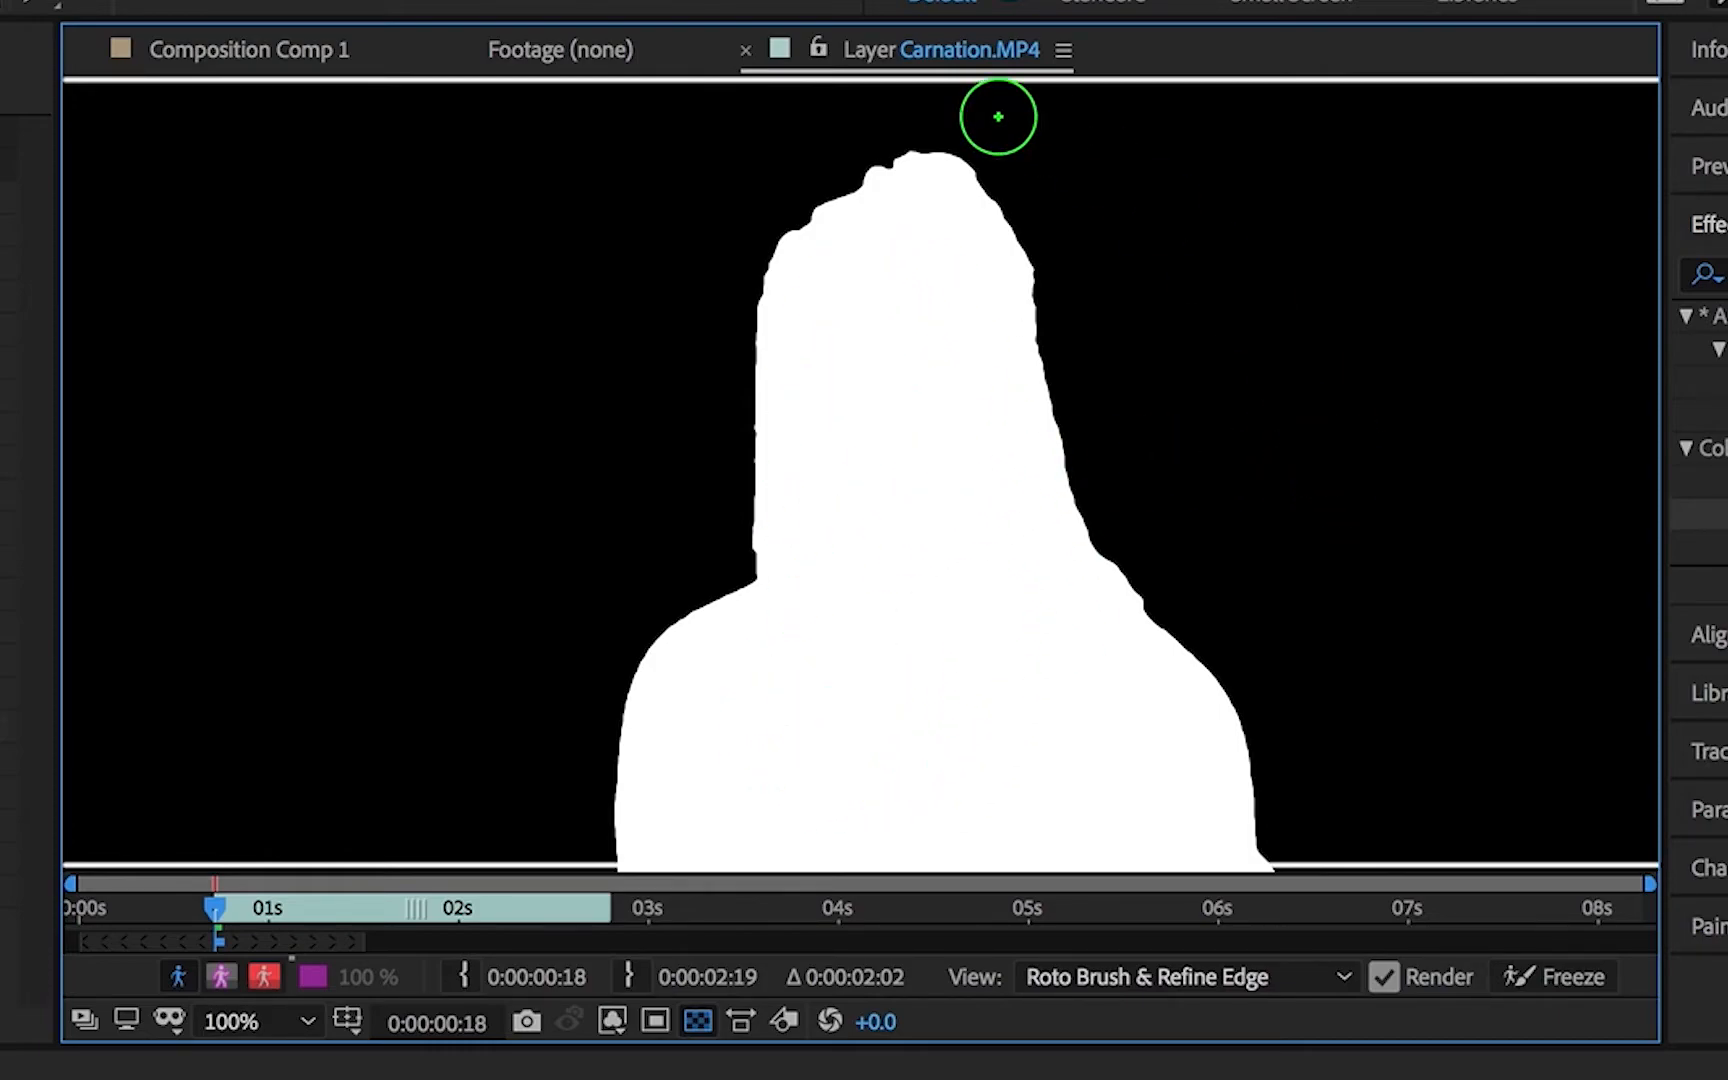
click(264, 976)
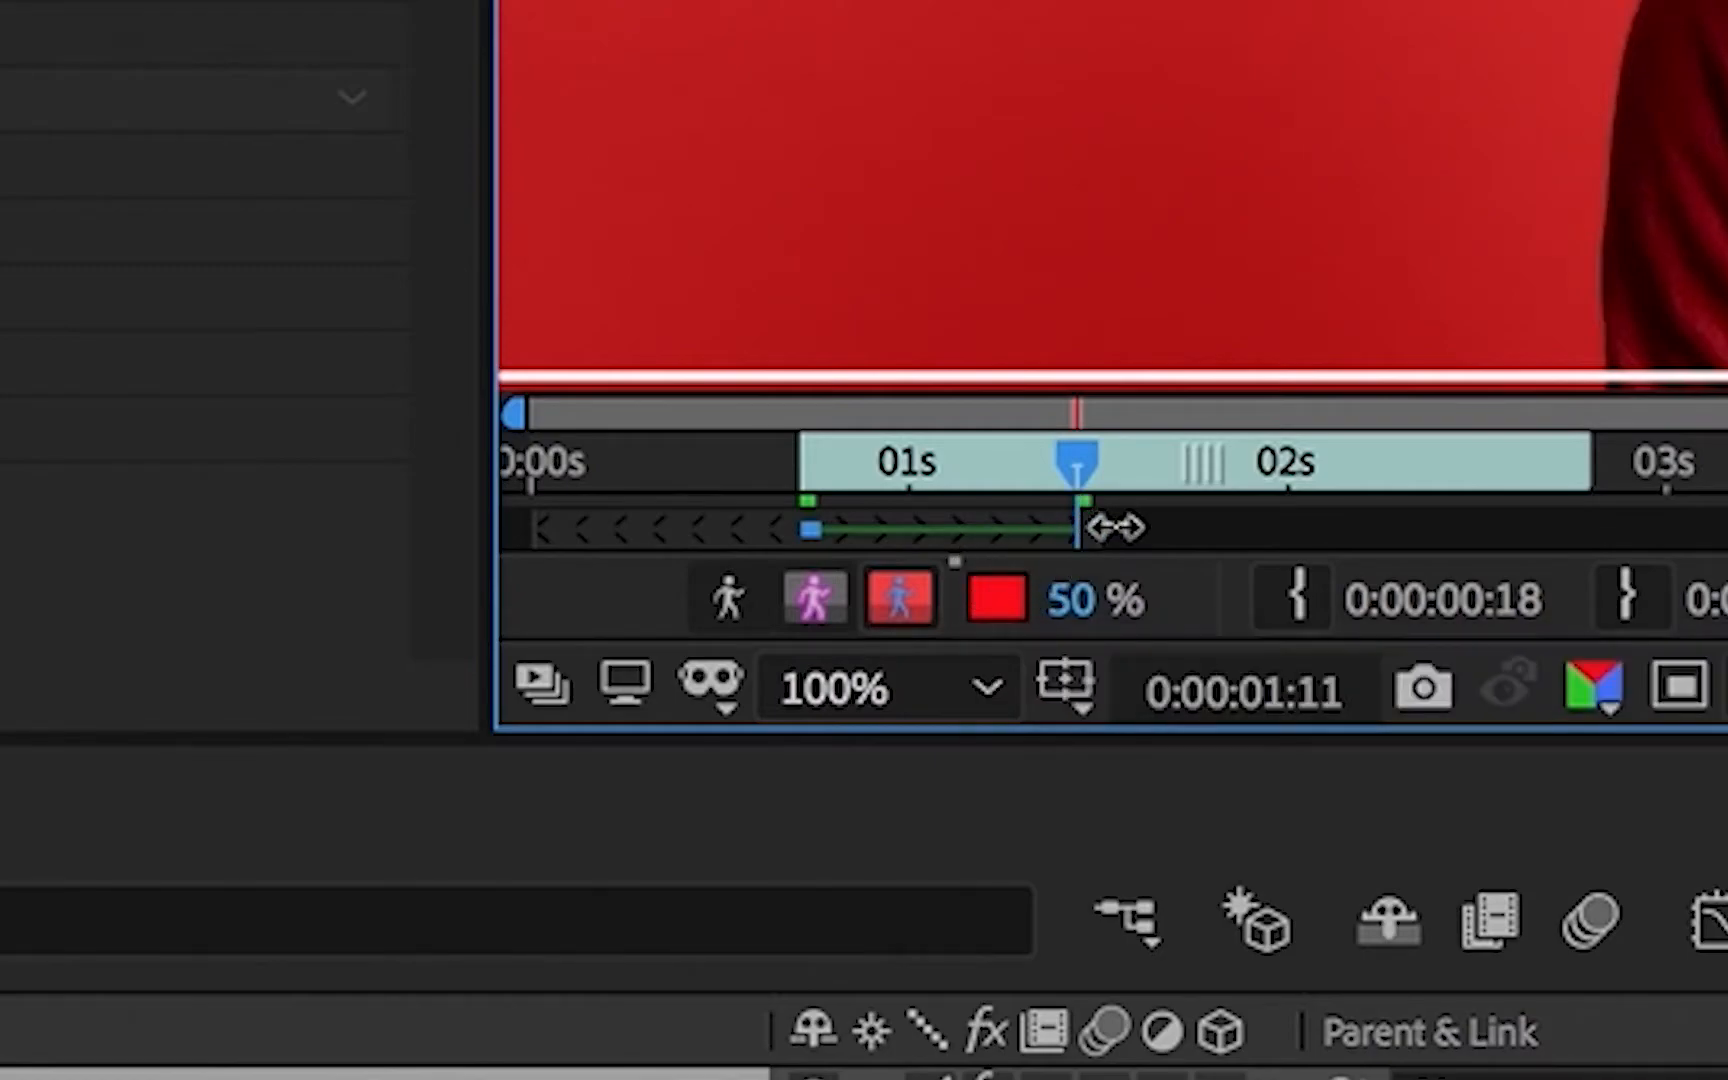
Scrub through the propagated frames and extend the Roto Brush span with foreground strokes on the lower sweater, starting at 0:00:01:13
click(1083, 466)
drag(1085, 470, 956, 552)
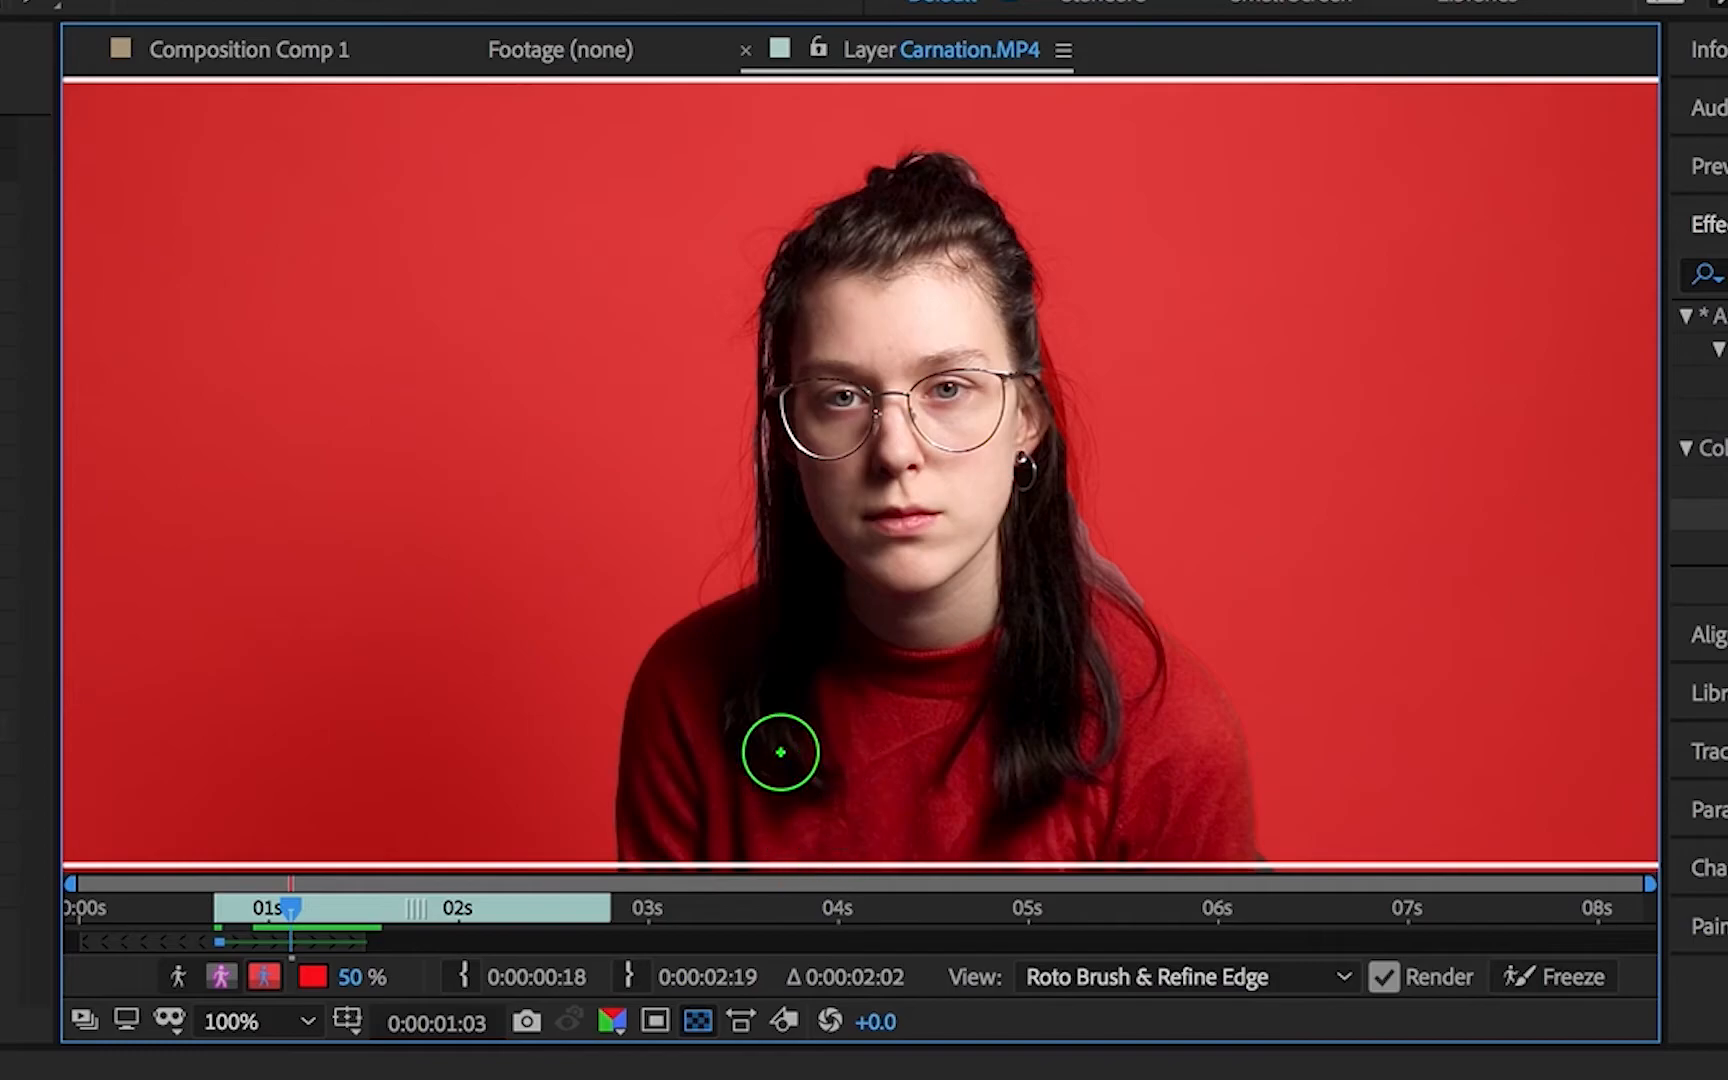
drag(364, 907, 366, 903)
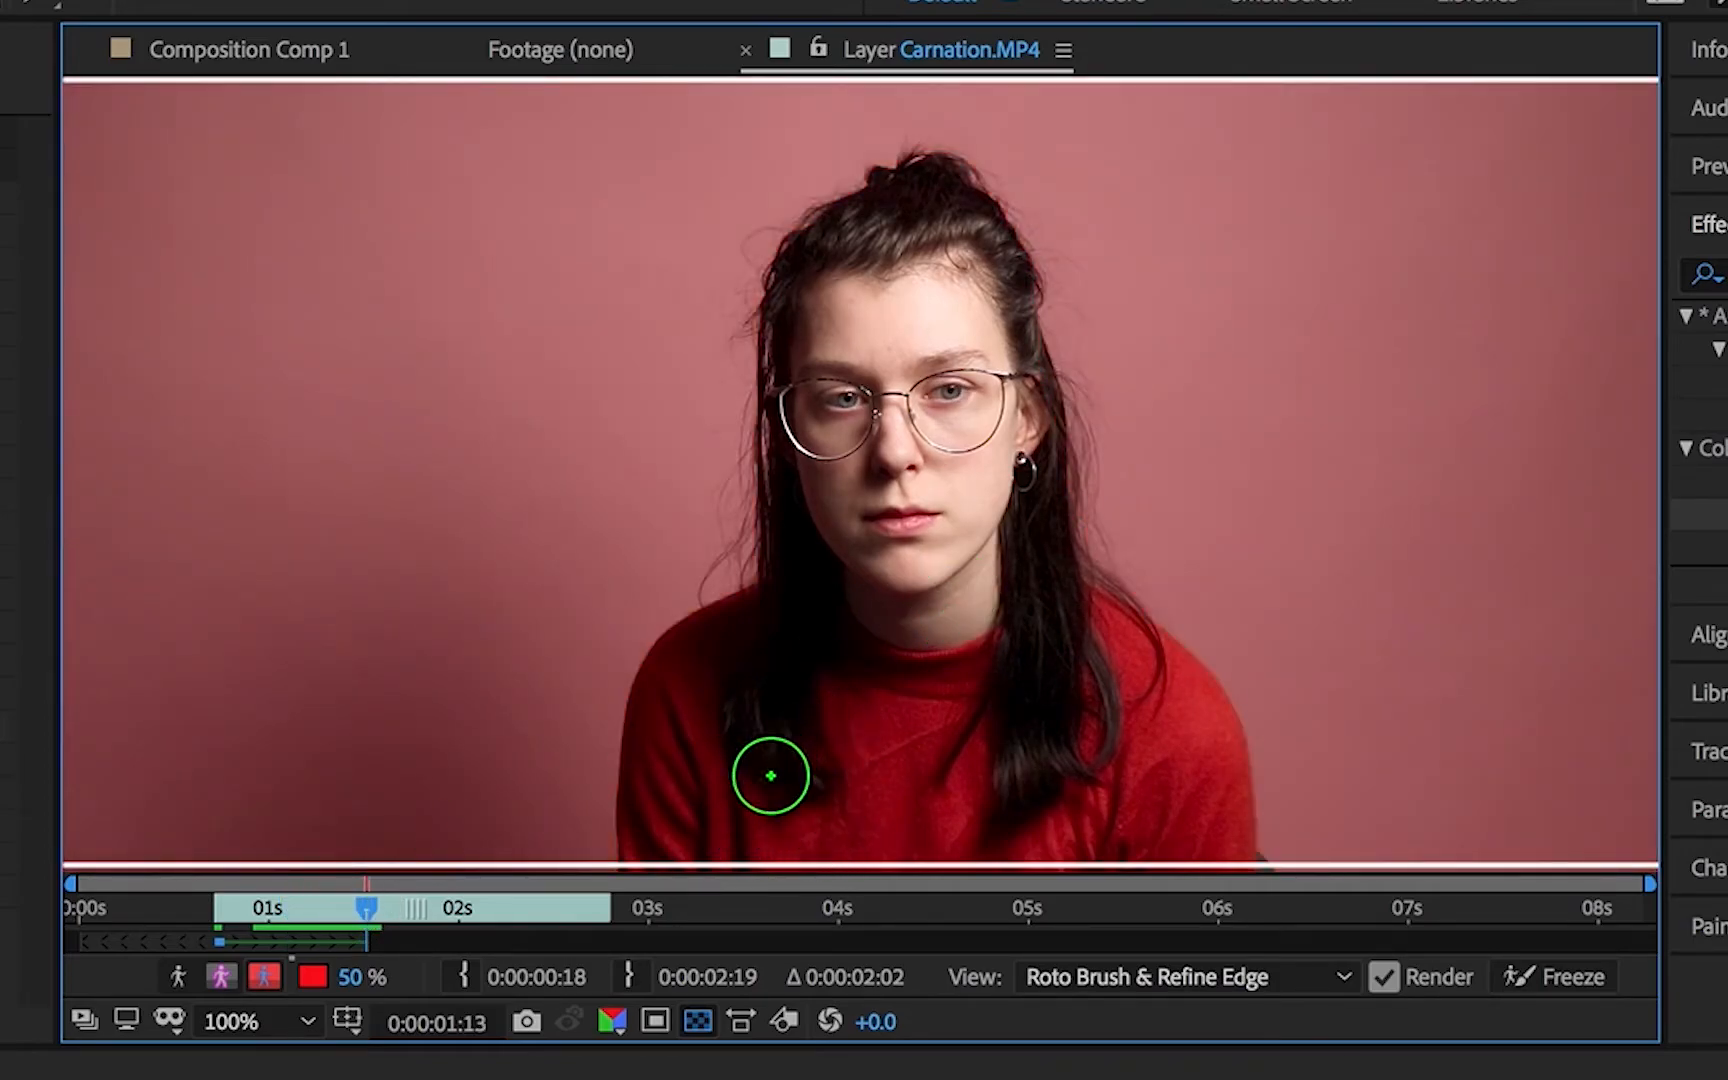
mouse_move(714, 843)
mouse_down()
mouse_move(876, 403)
mouse_move(962, 441)
mouse_move(1057, 688)
mouse_move(798, 878)
mouse_up()
drag(798, 878, 782, 879)
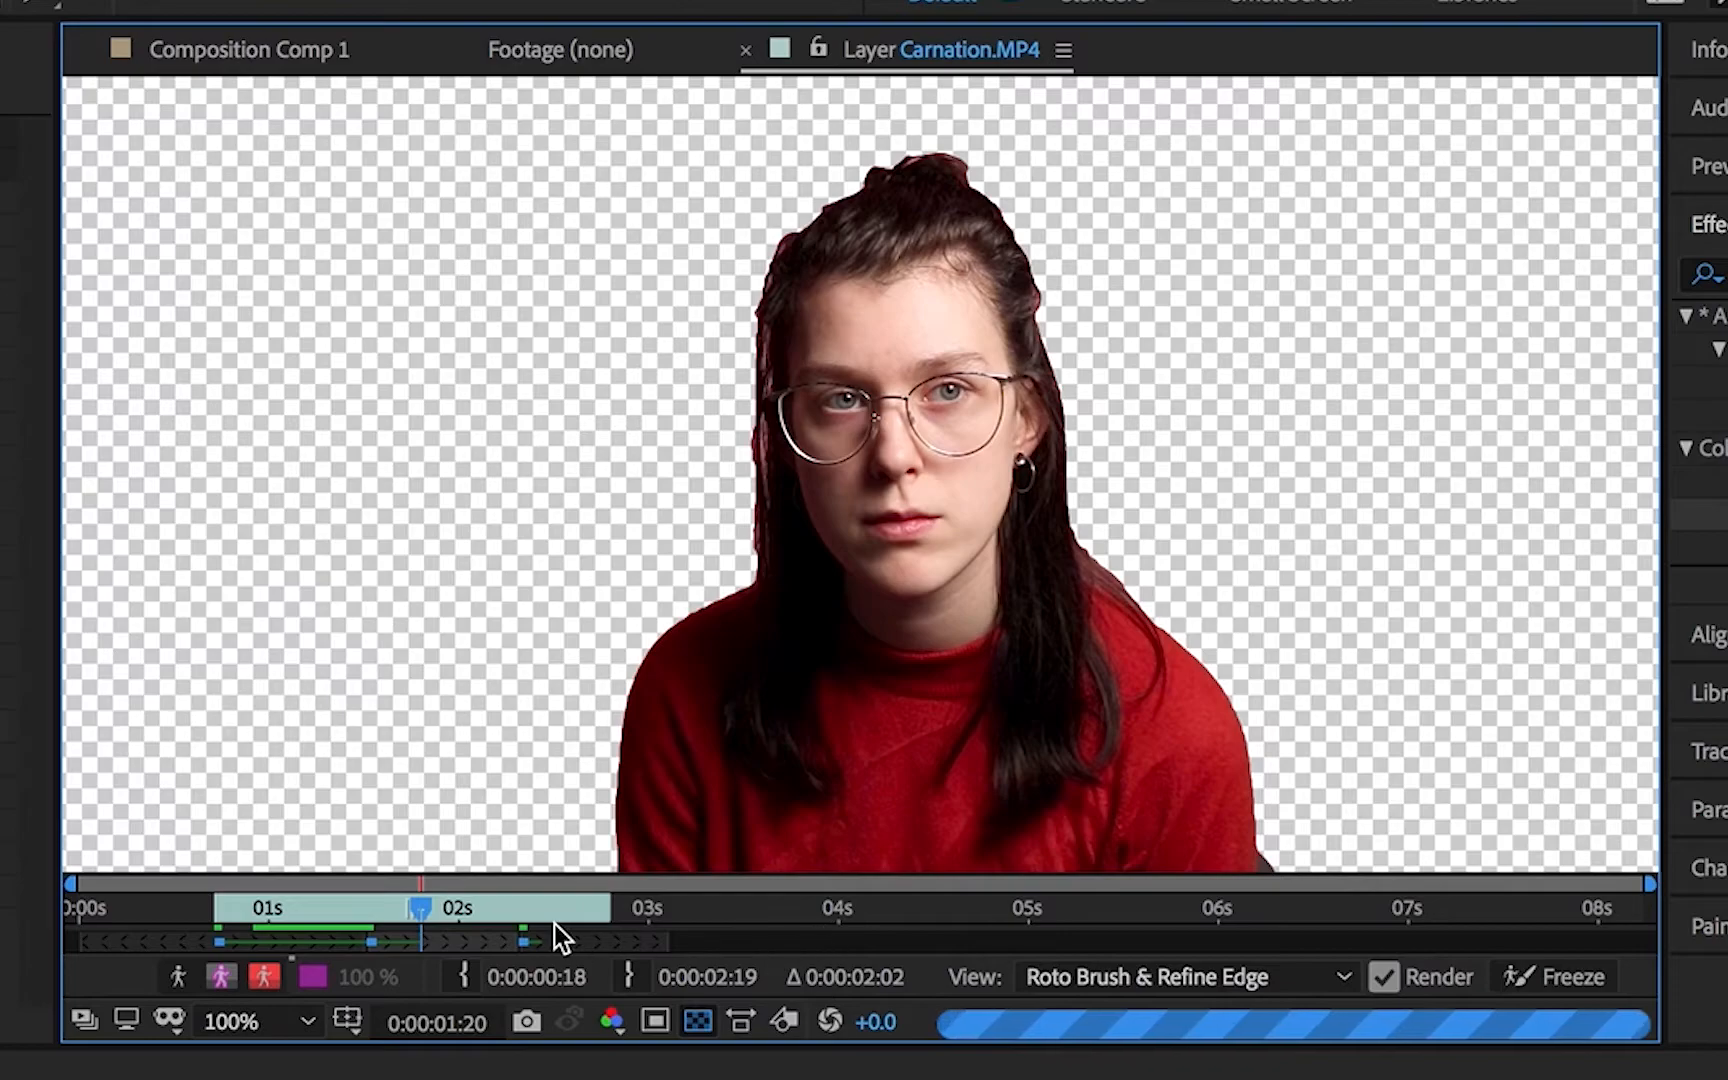
drag(418, 914, 481, 880)
Paint Refine Edge strokes along the hair outline around the head down to both shoulders at 0:00:00:18, and display the alpha
click(288, 1022)
click(300, 814)
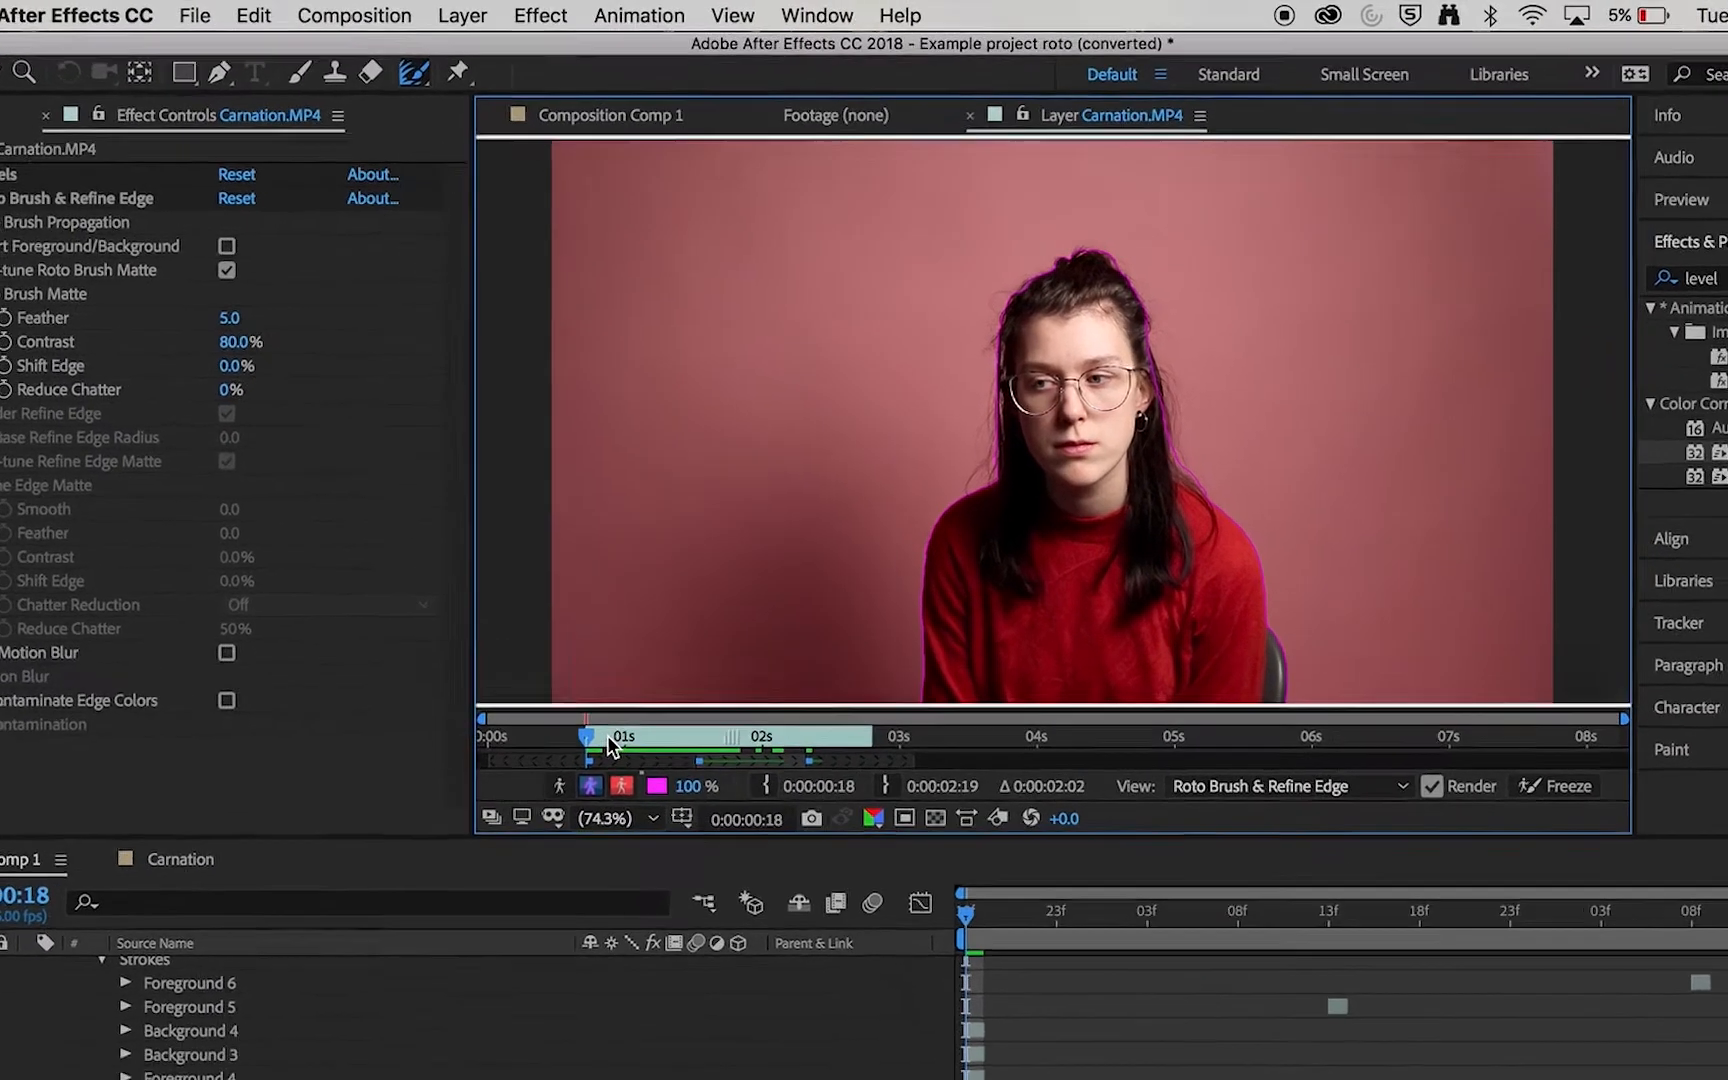
click(414, 71)
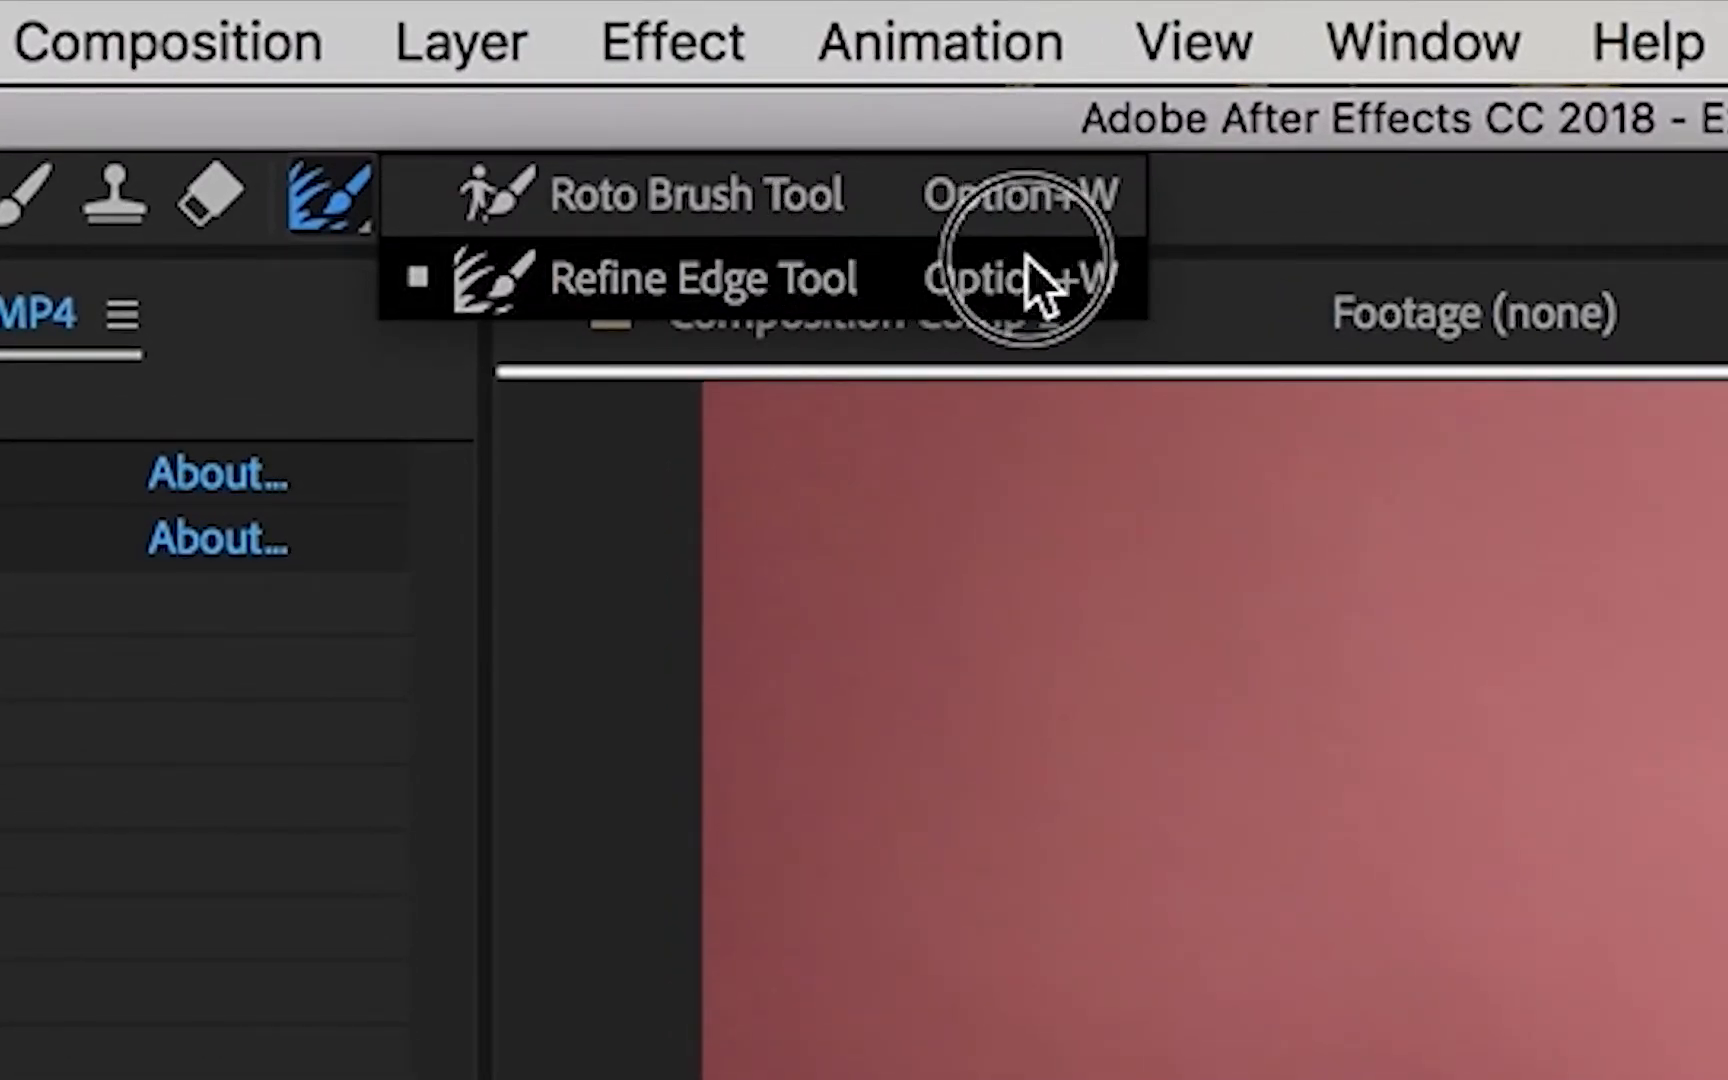
click(1092, 284)
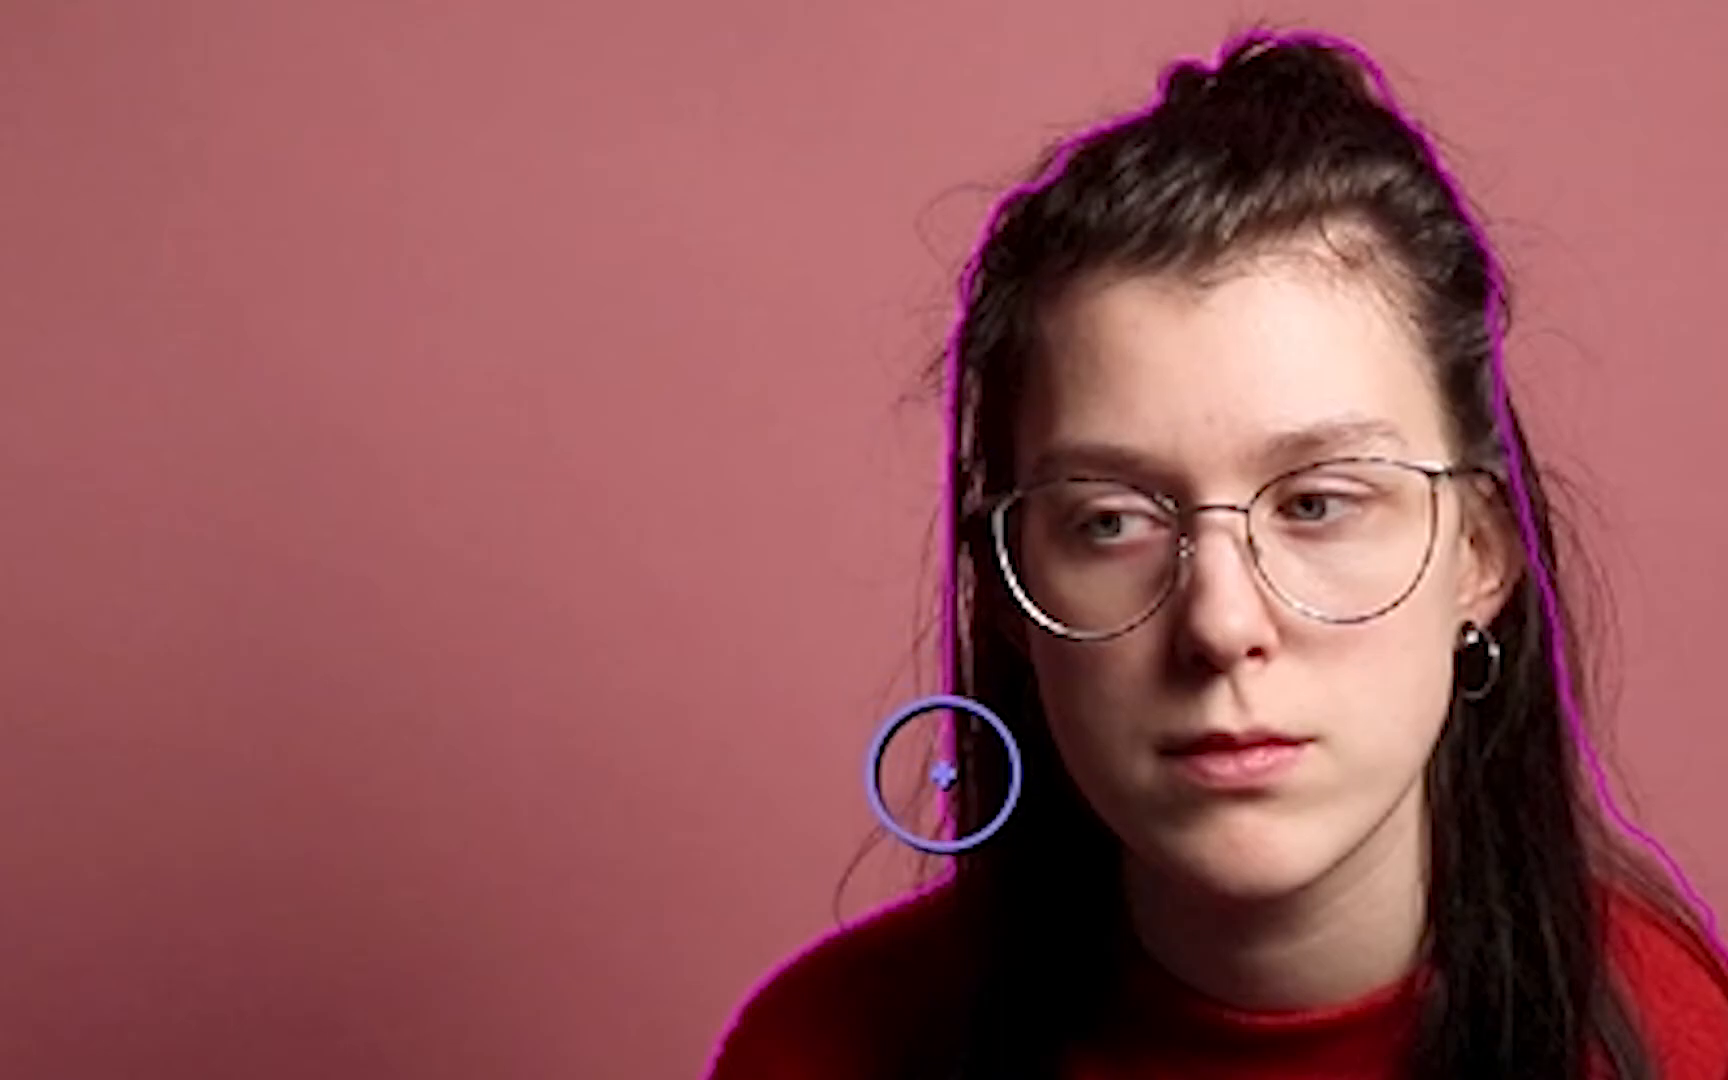
mouse_move(948, 872)
mouse_down()
mouse_move(943, 466)
mouse_move(968, 237)
mouse_up()
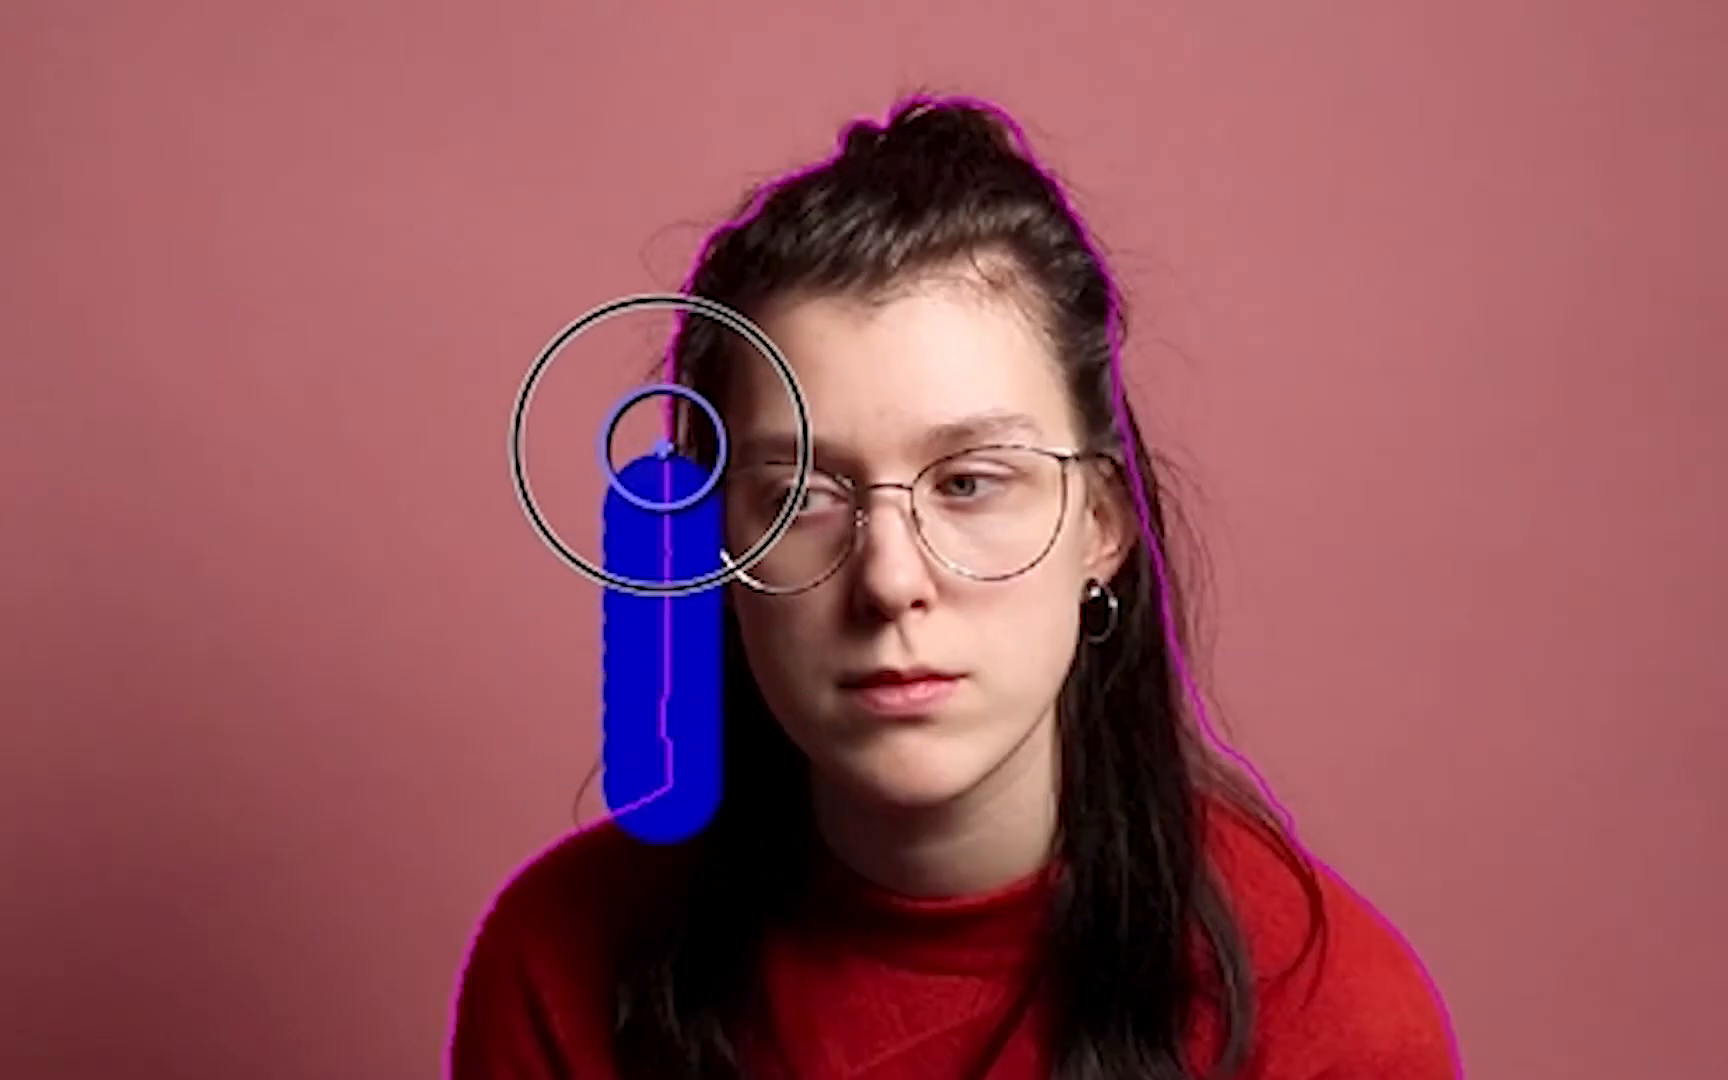
mouse_move(683, 265)
mouse_down()
mouse_move(791, 154)
mouse_move(895, 93)
mouse_move(962, 77)
mouse_move(1046, 145)
mouse_move(1114, 280)
mouse_move(1172, 476)
mouse_move(1230, 781)
mouse_up()
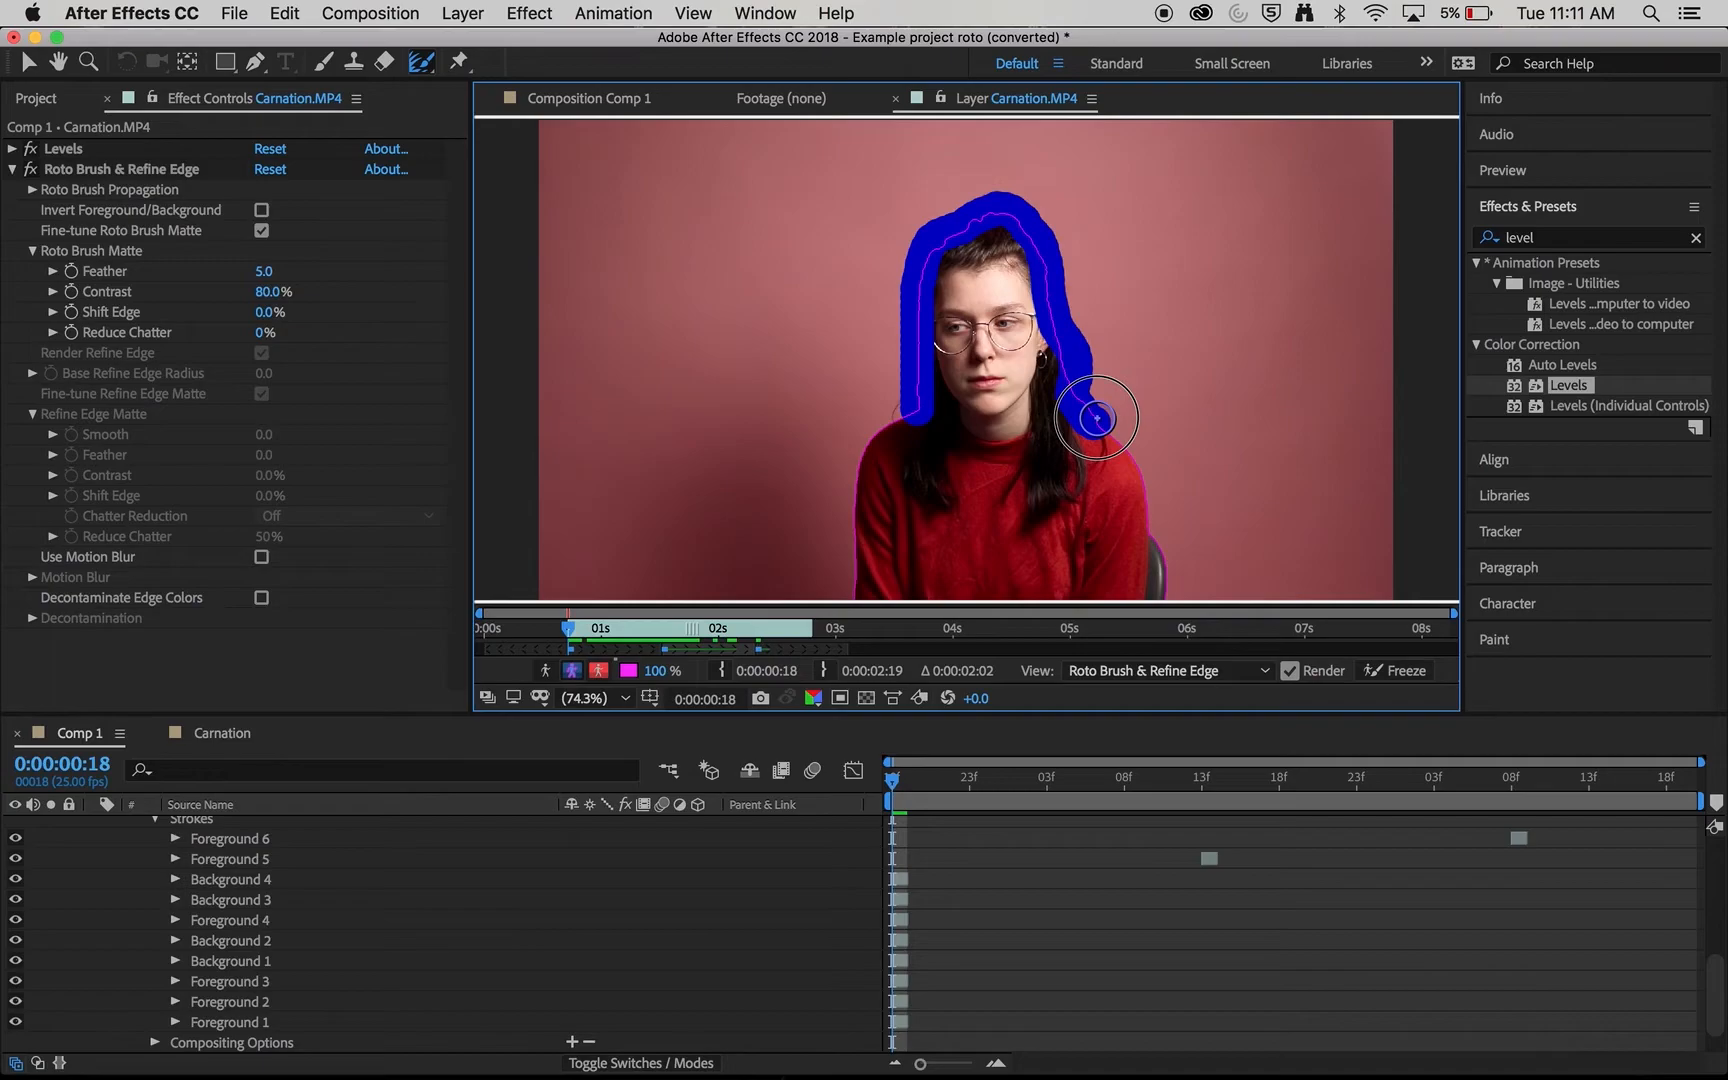
click(1097, 418)
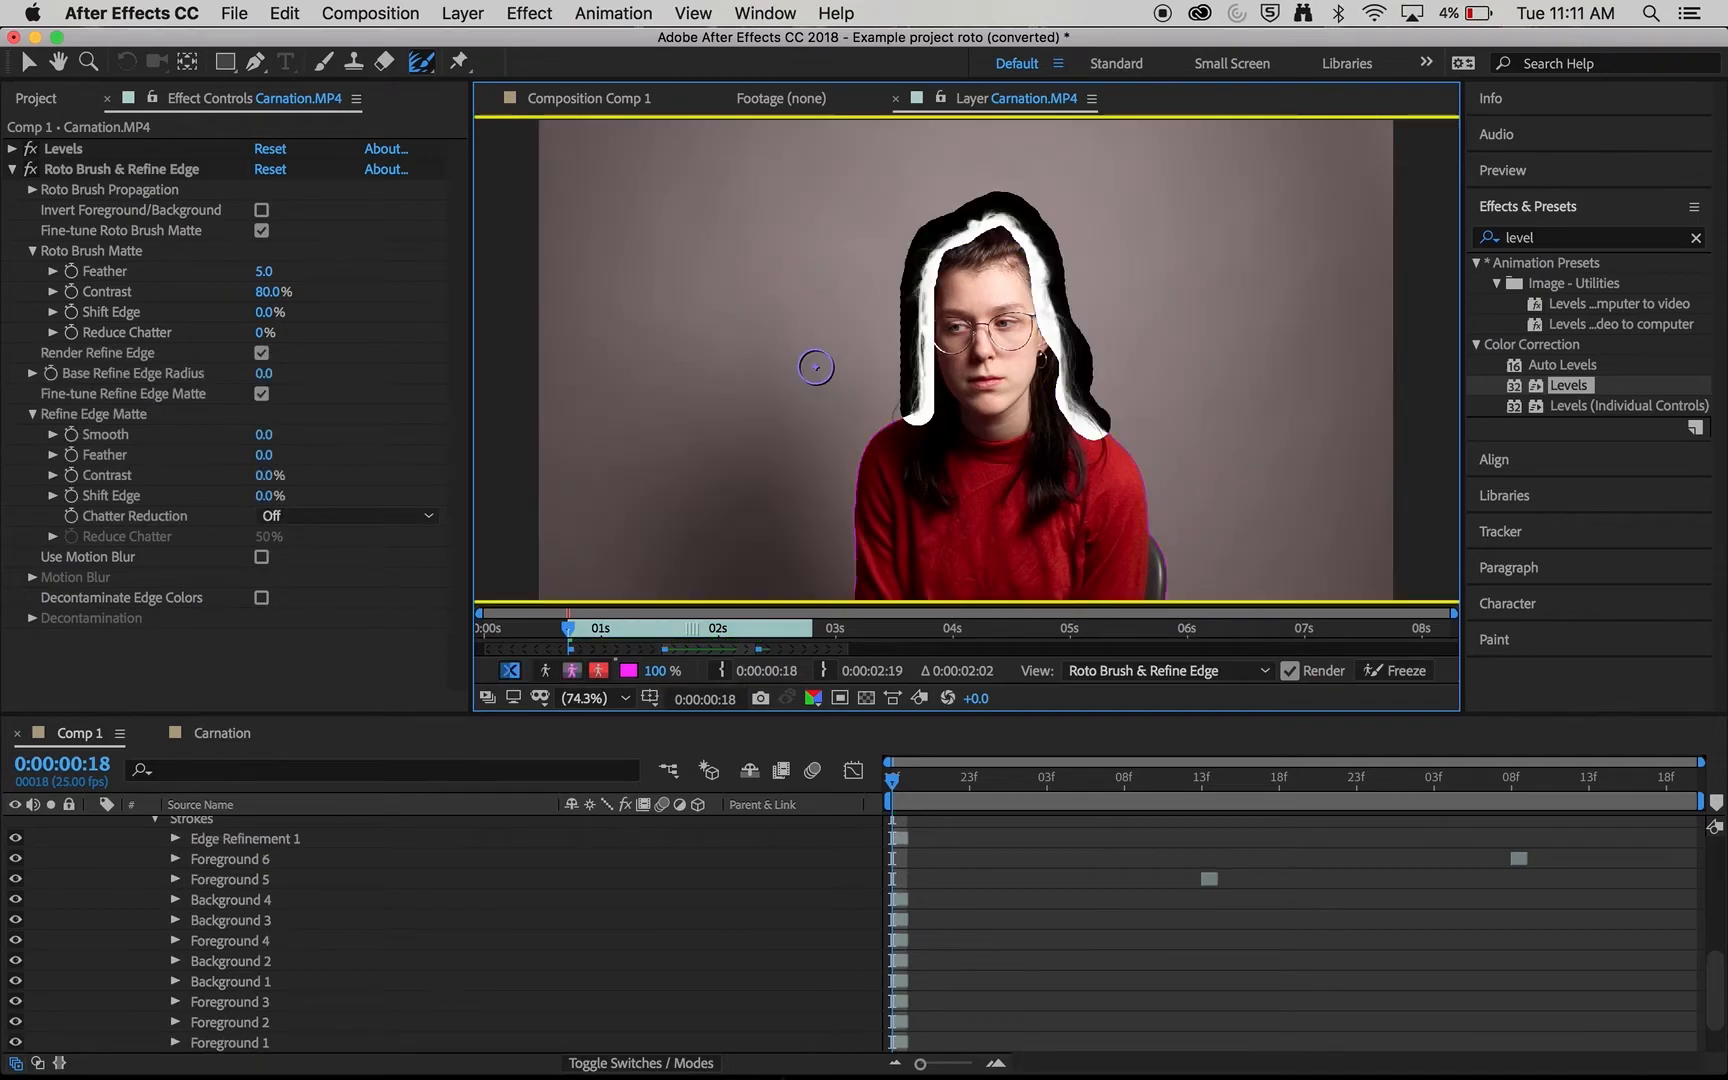
mouse_move(903, 407)
mouse_down()
mouse_move(908, 392)
mouse_move(900, 418)
mouse_up()
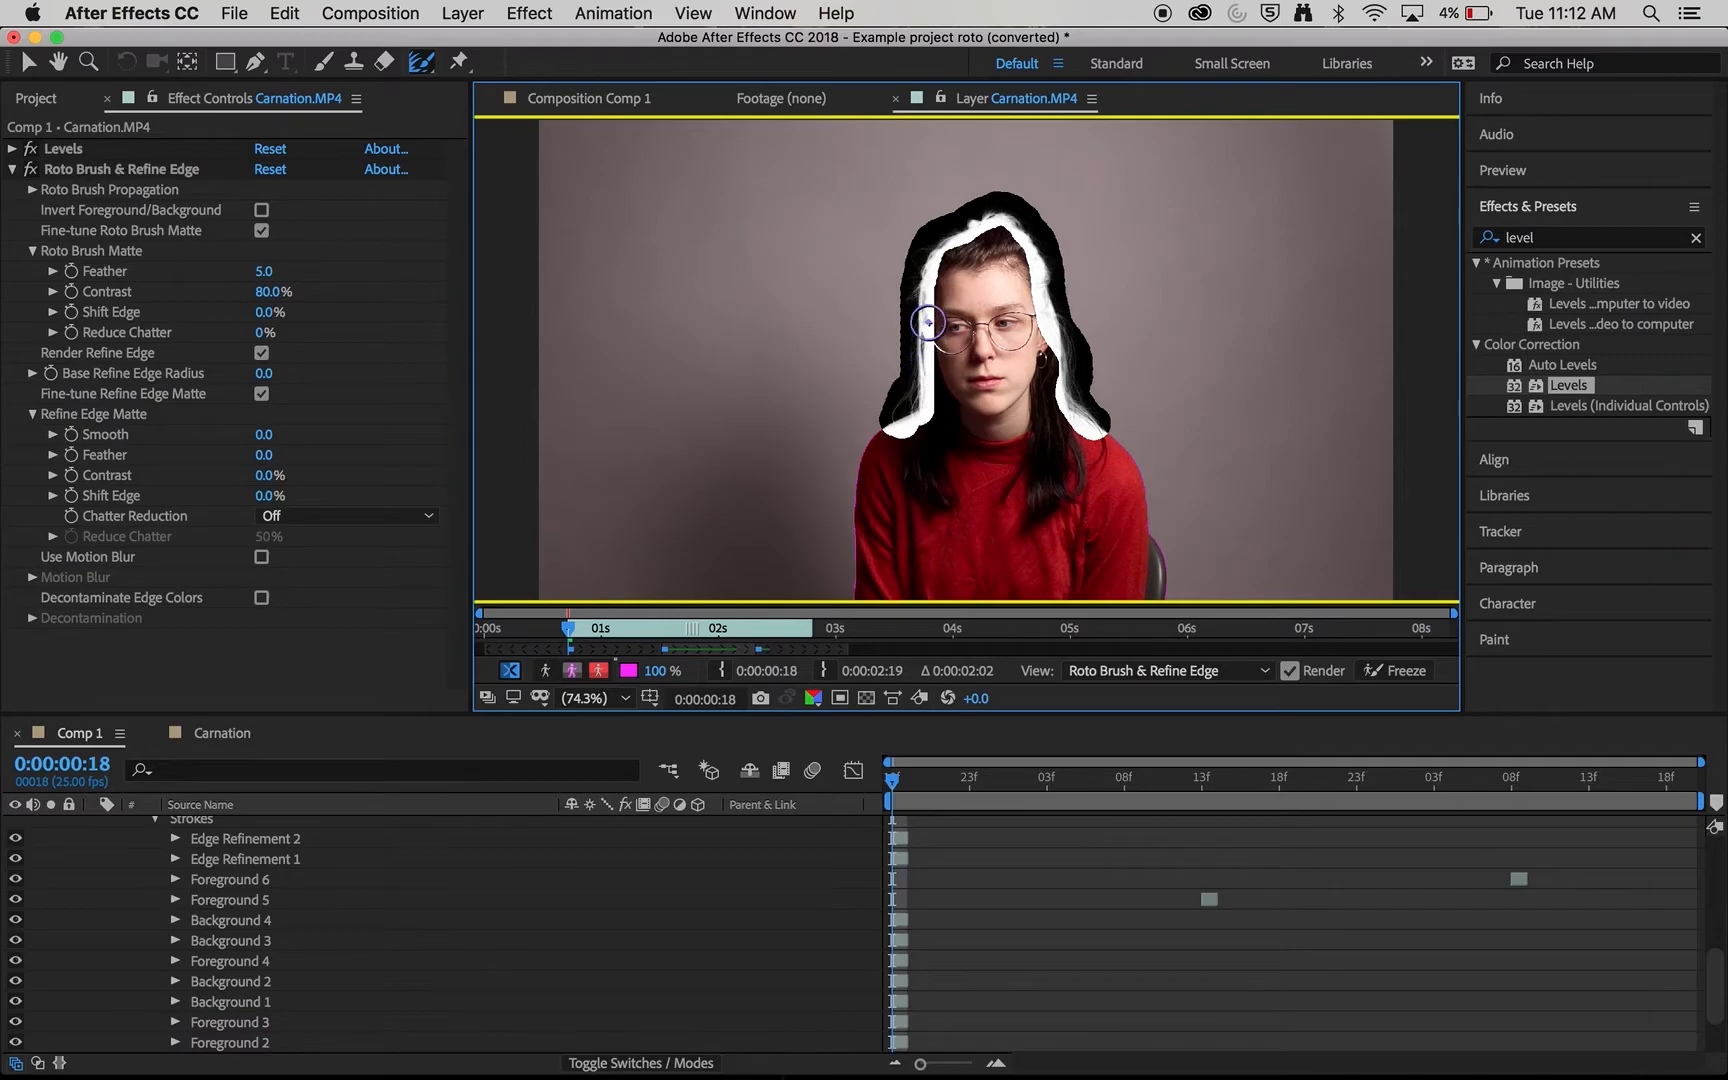
click(545, 670)
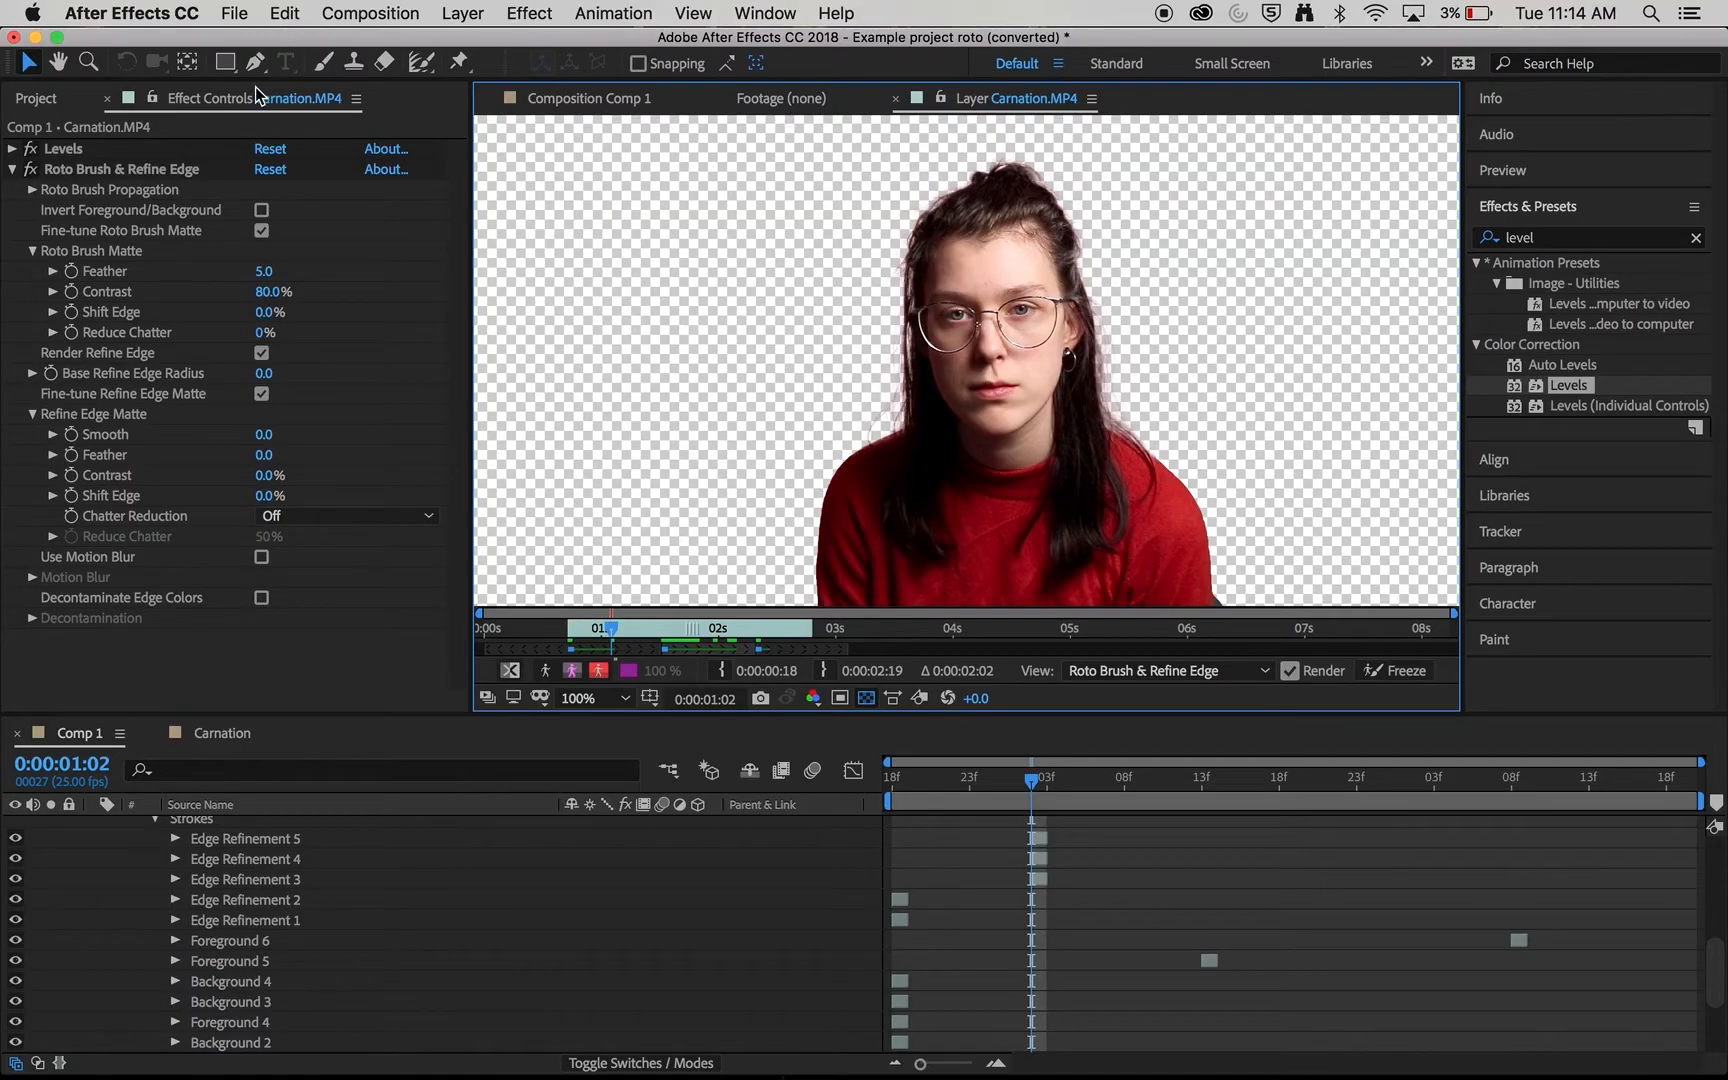
Set the Refine Edge Matte Feather to 1.5 in the Roto Brush & Refine Edge effect
click(256, 98)
click(229, 100)
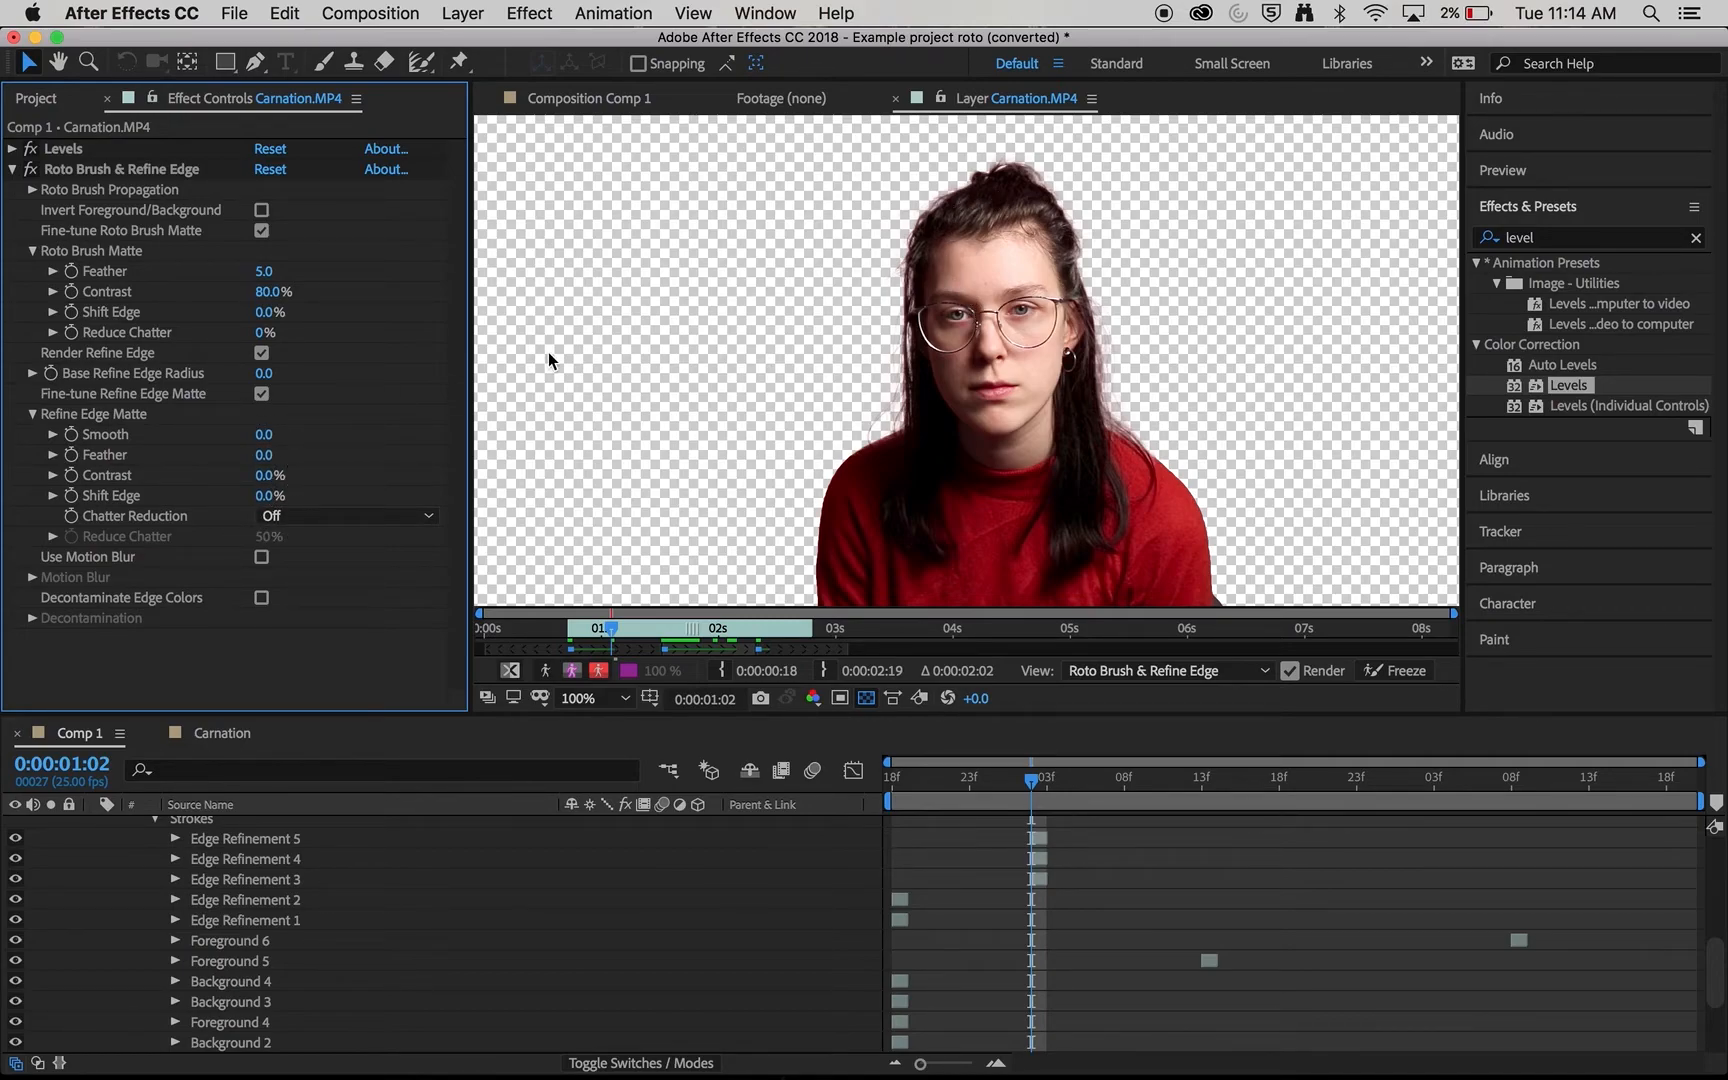
click(270, 456)
drag(270, 456, 312, 452)
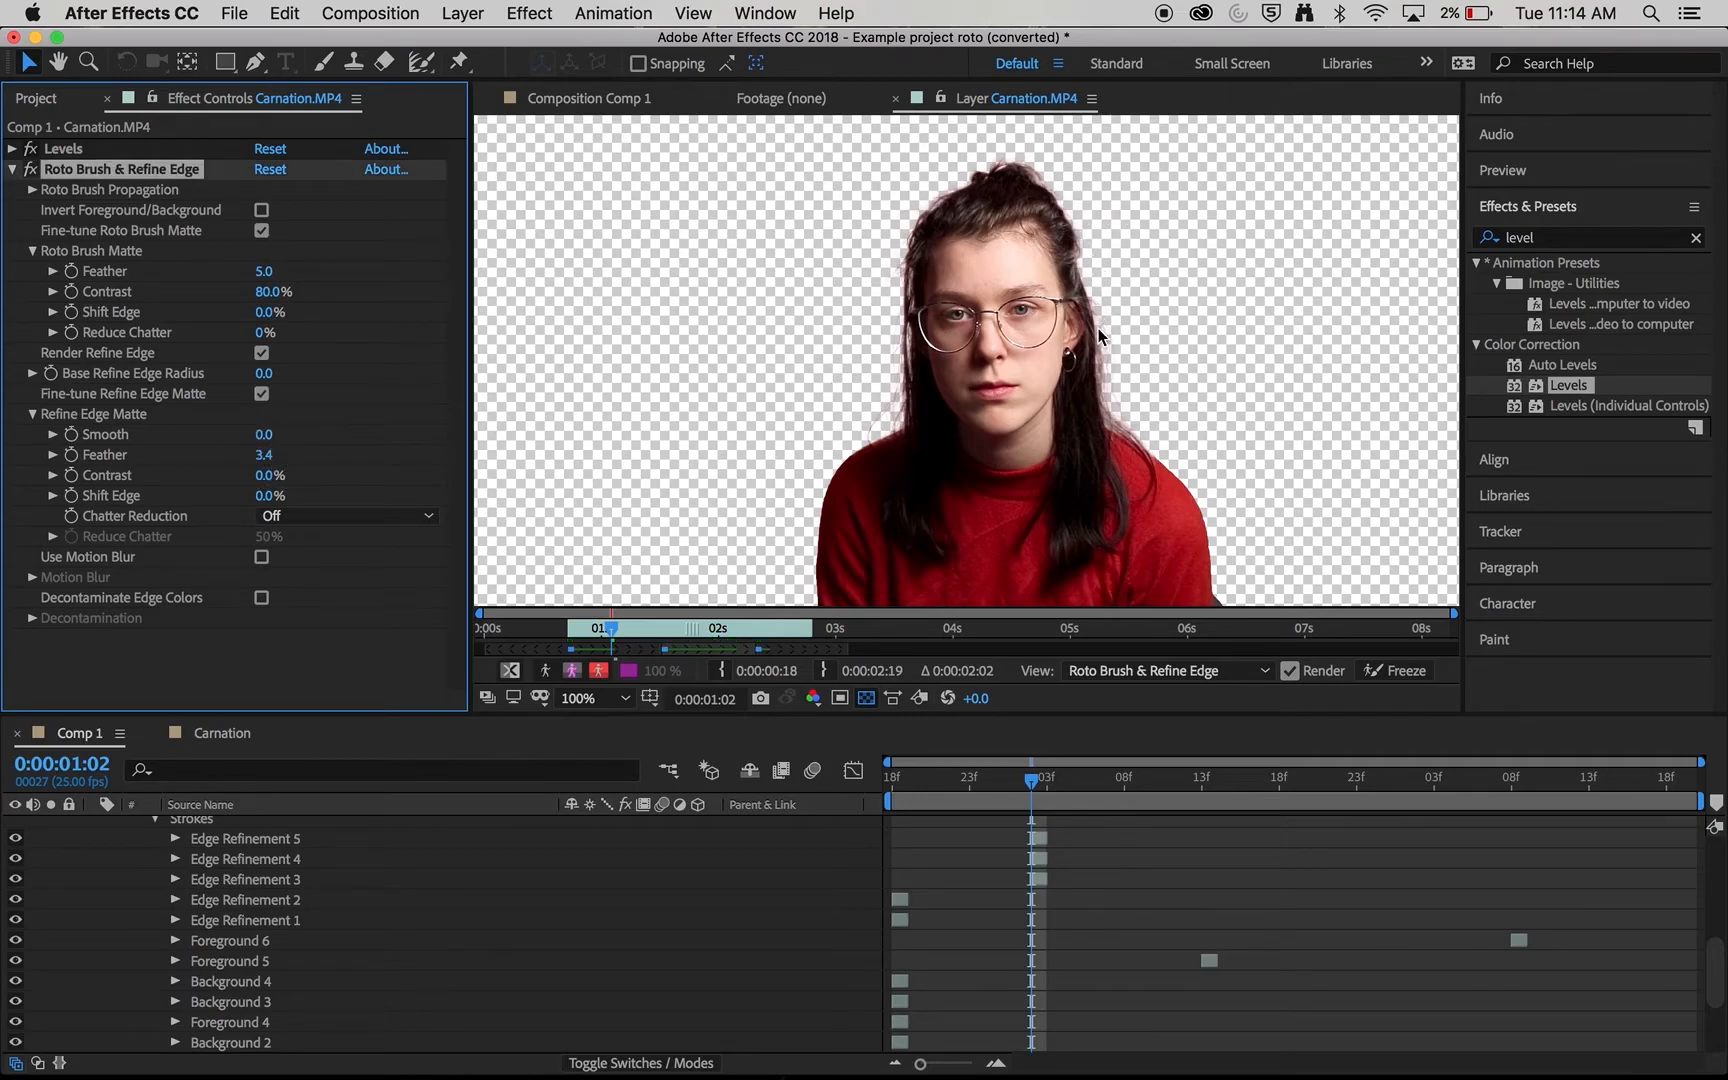
drag(266, 457, 256, 460)
Set the Roto Brush Matte Feather to 3.8 and the Refine Edge Matte Contrast to 5%
drag(272, 269, 258, 270)
drag(268, 476, 381, 459)
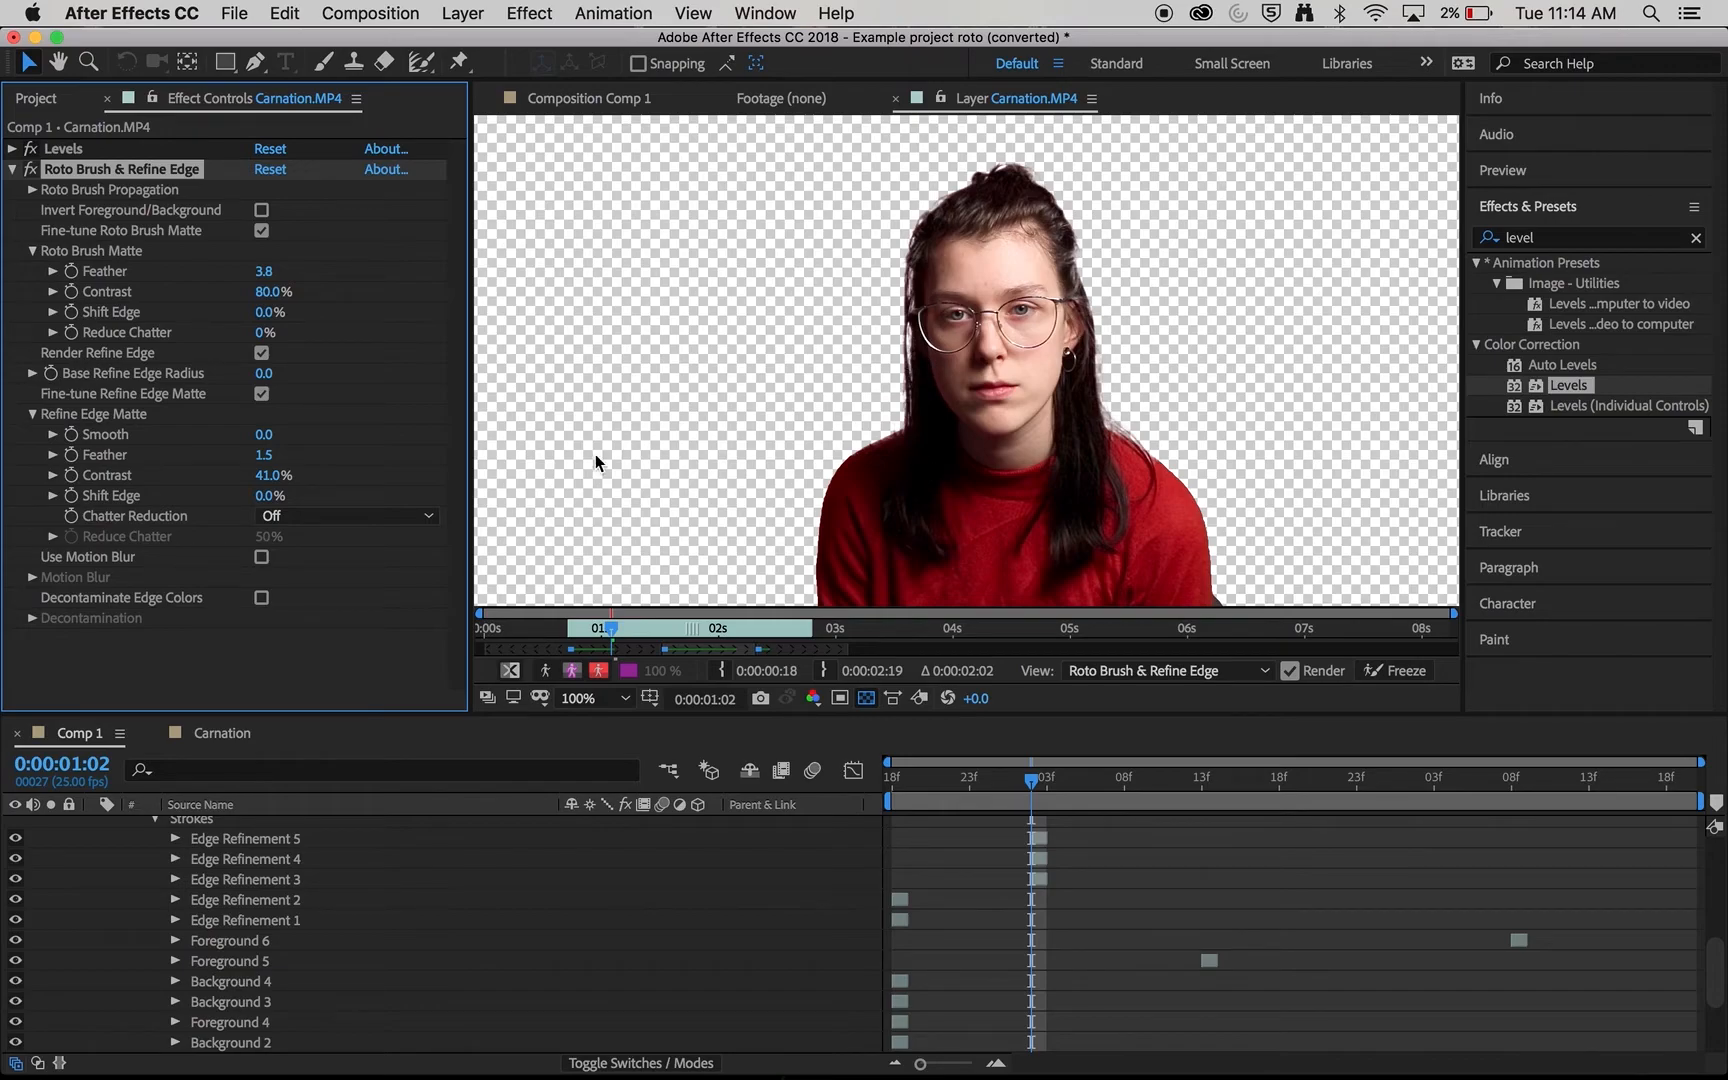
drag(265, 476, 216, 484)
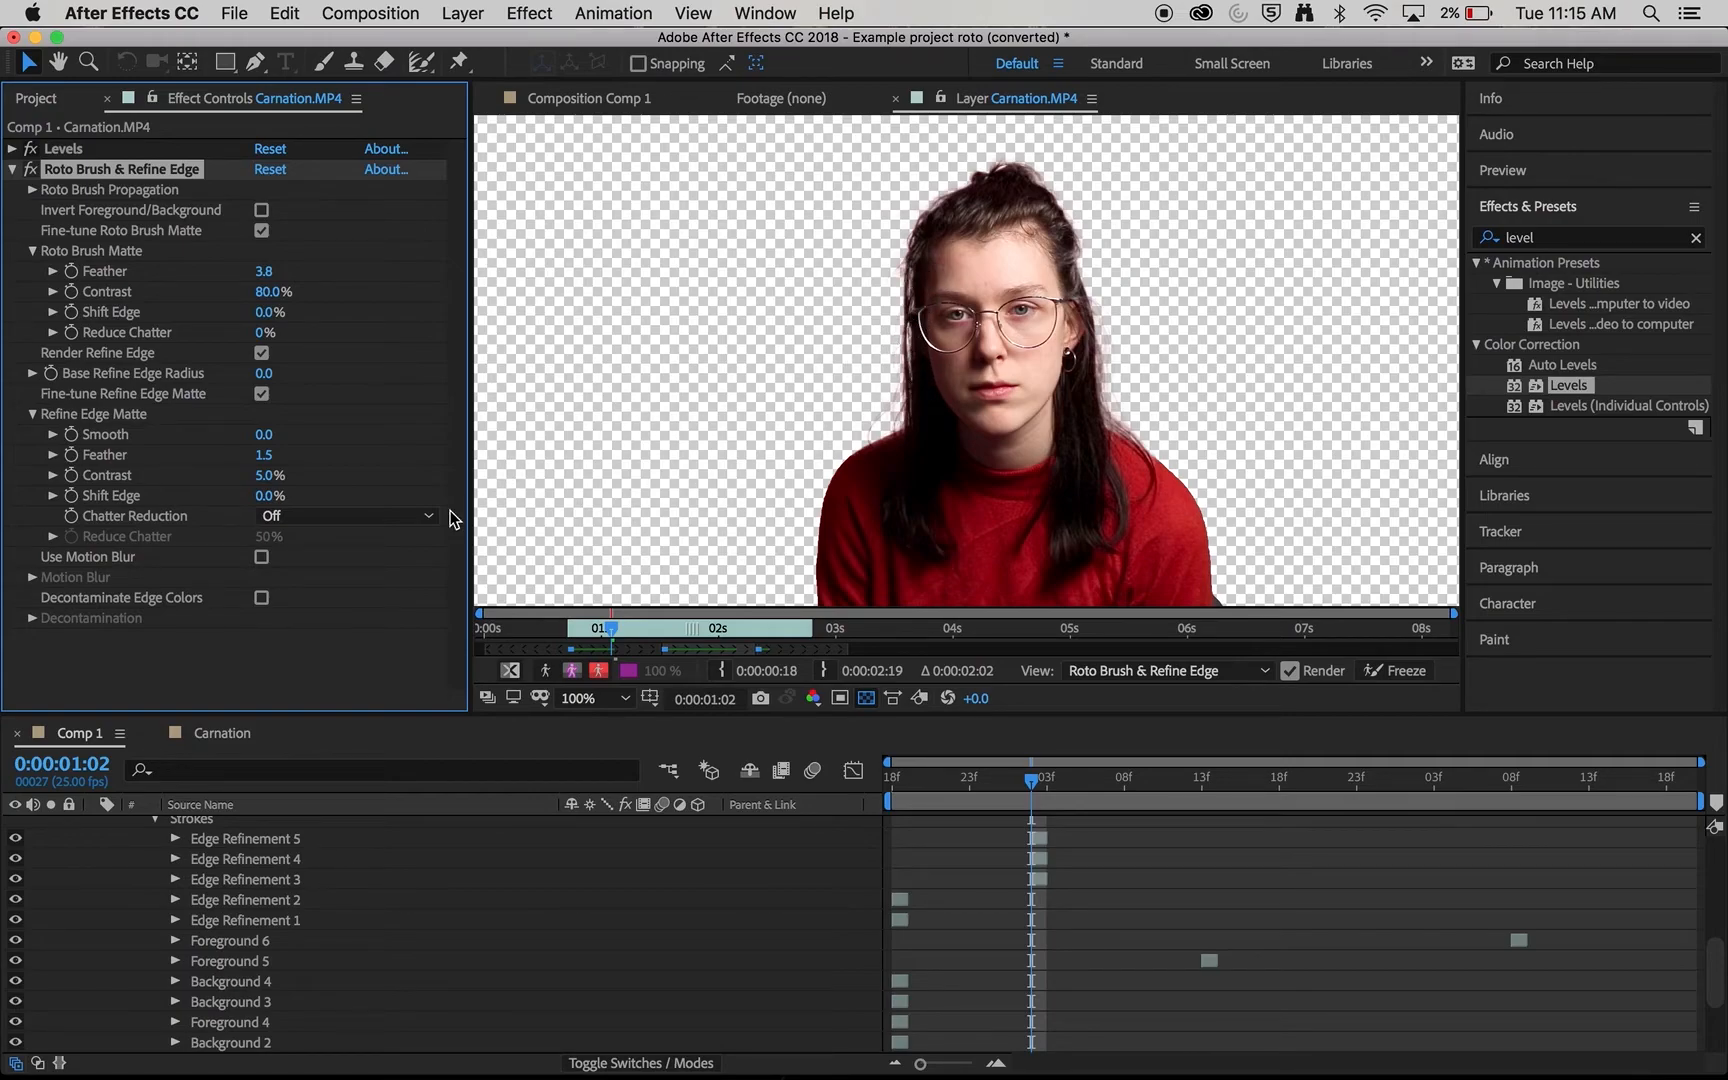
Compare the hair edges with and without Decontaminate Edge Colors, leave the option enabled, and show the cutout in Comp 1
click(261, 597)
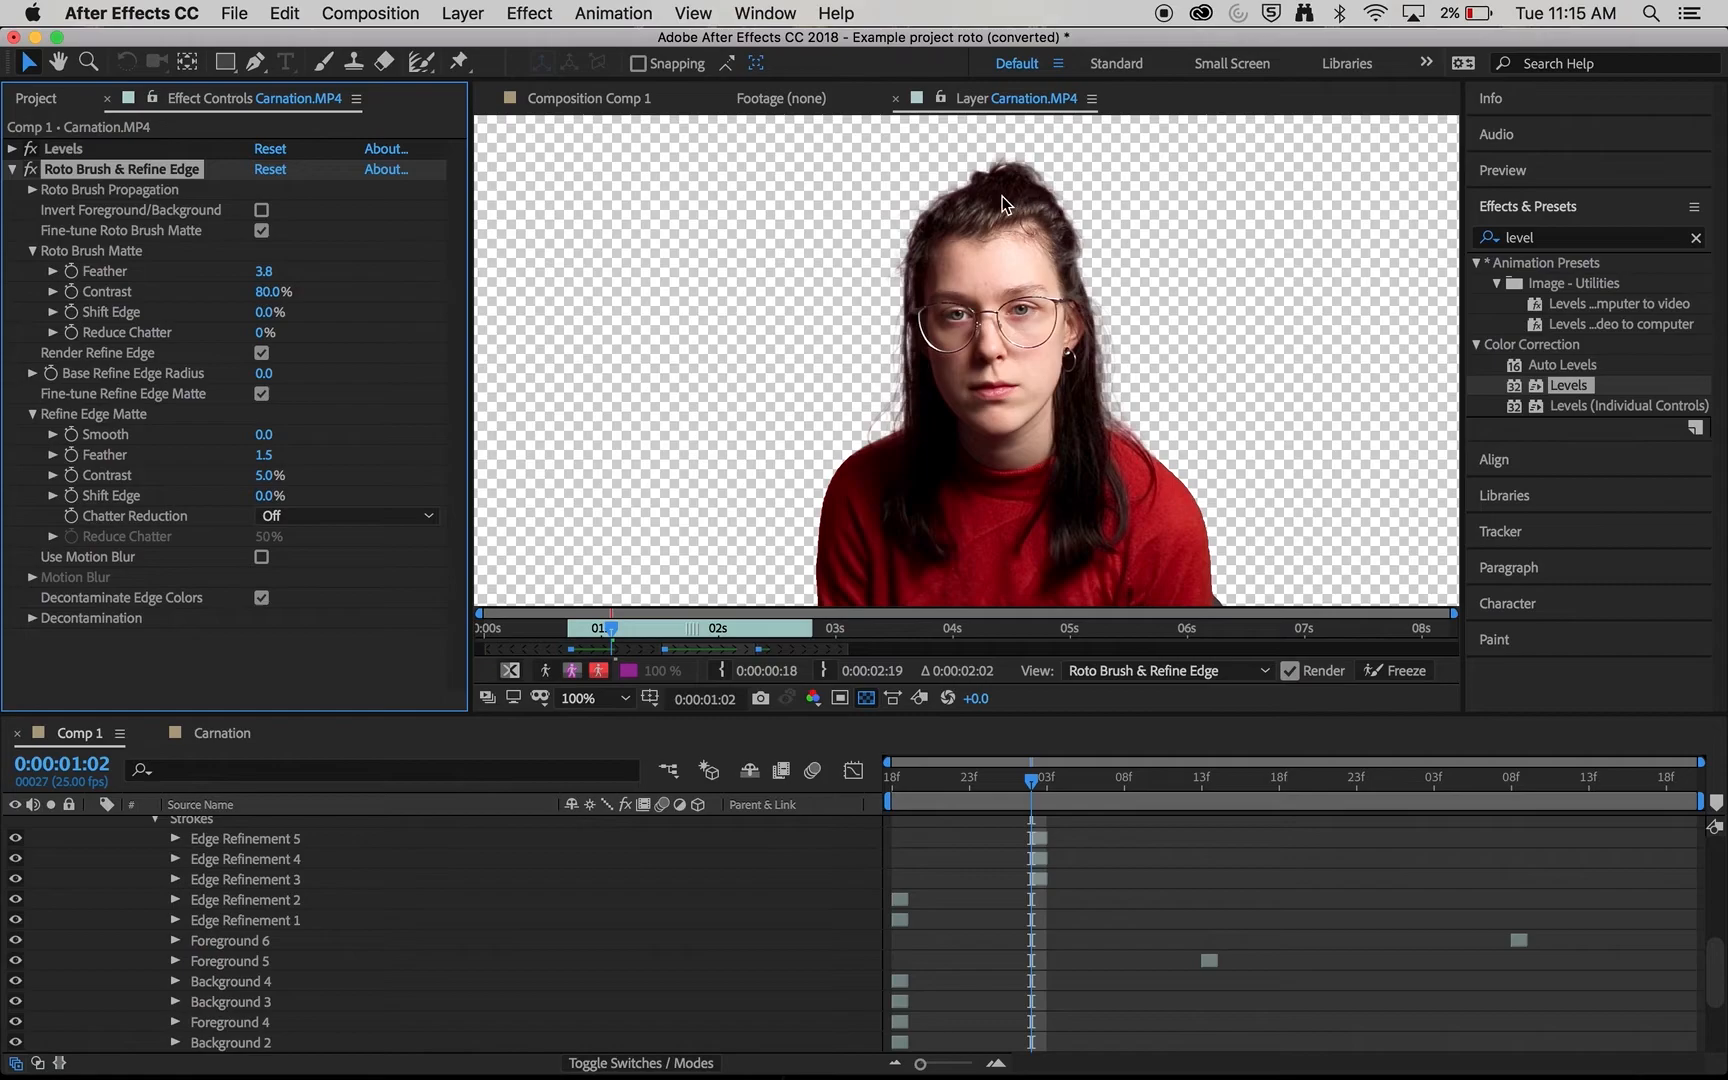
click(262, 598)
click(262, 598)
click(262, 599)
click(262, 599)
scroll(375, 850, up, 10)
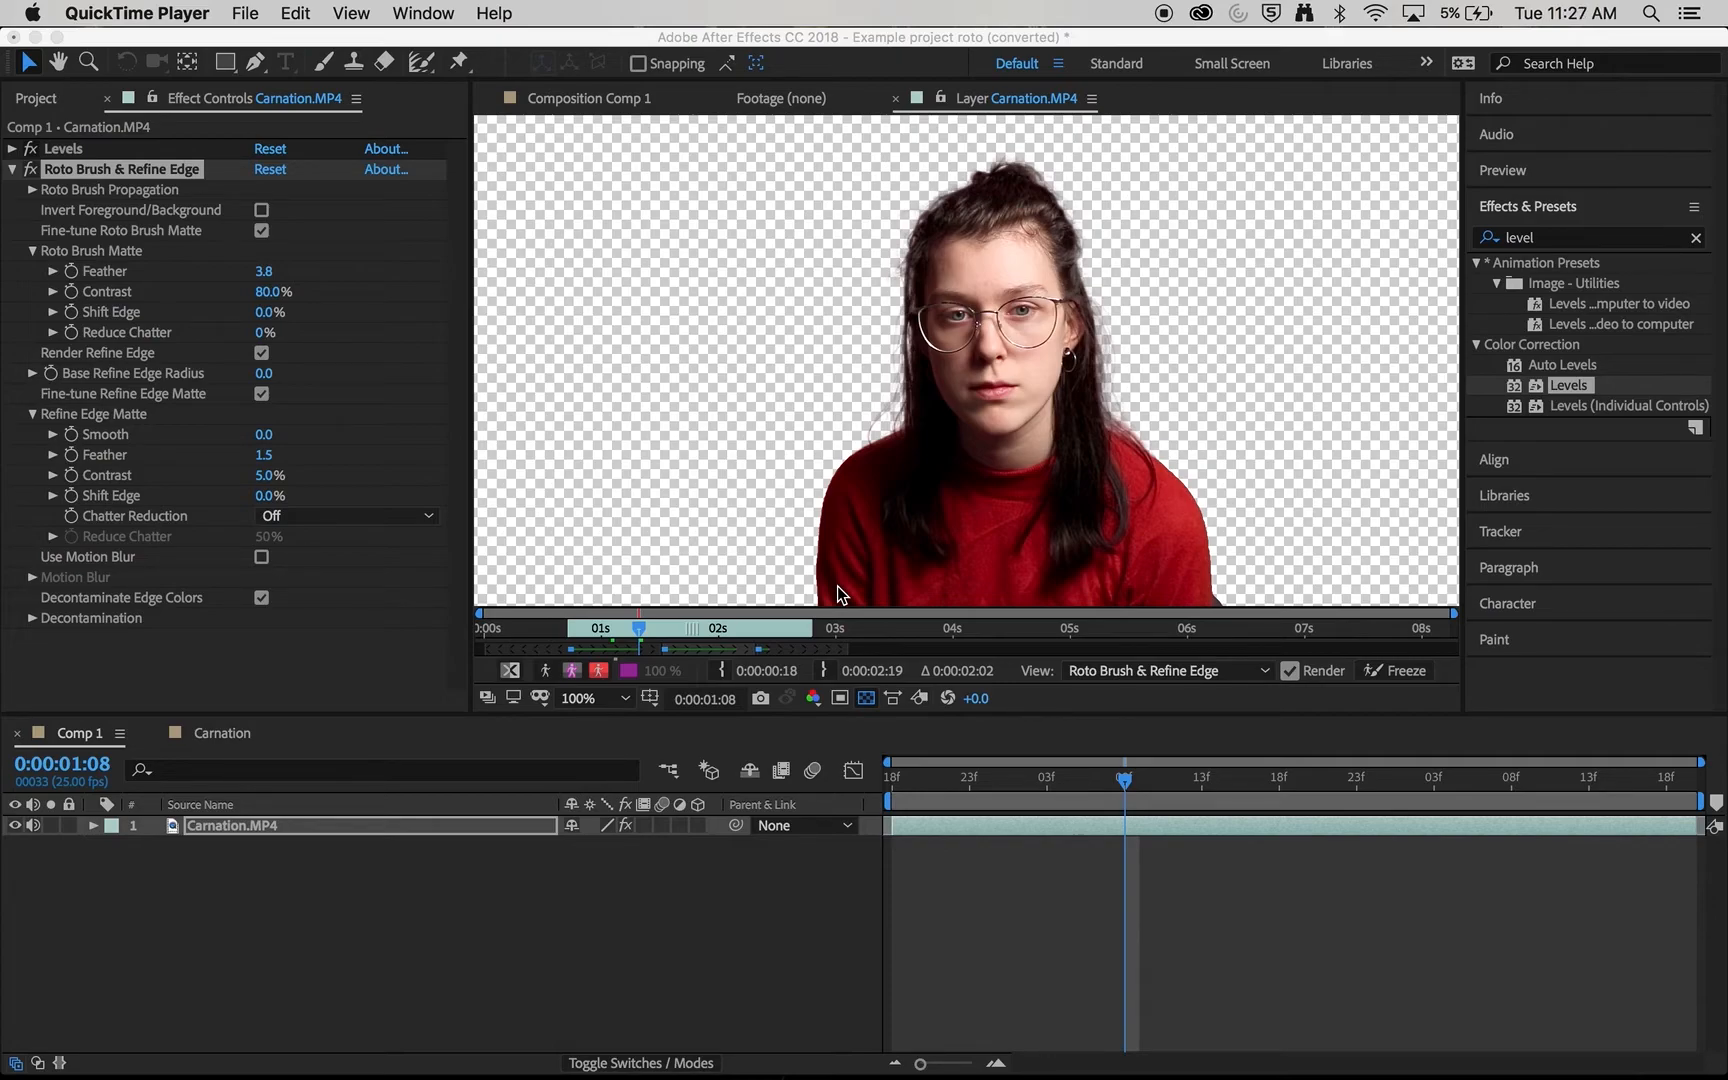
click(588, 95)
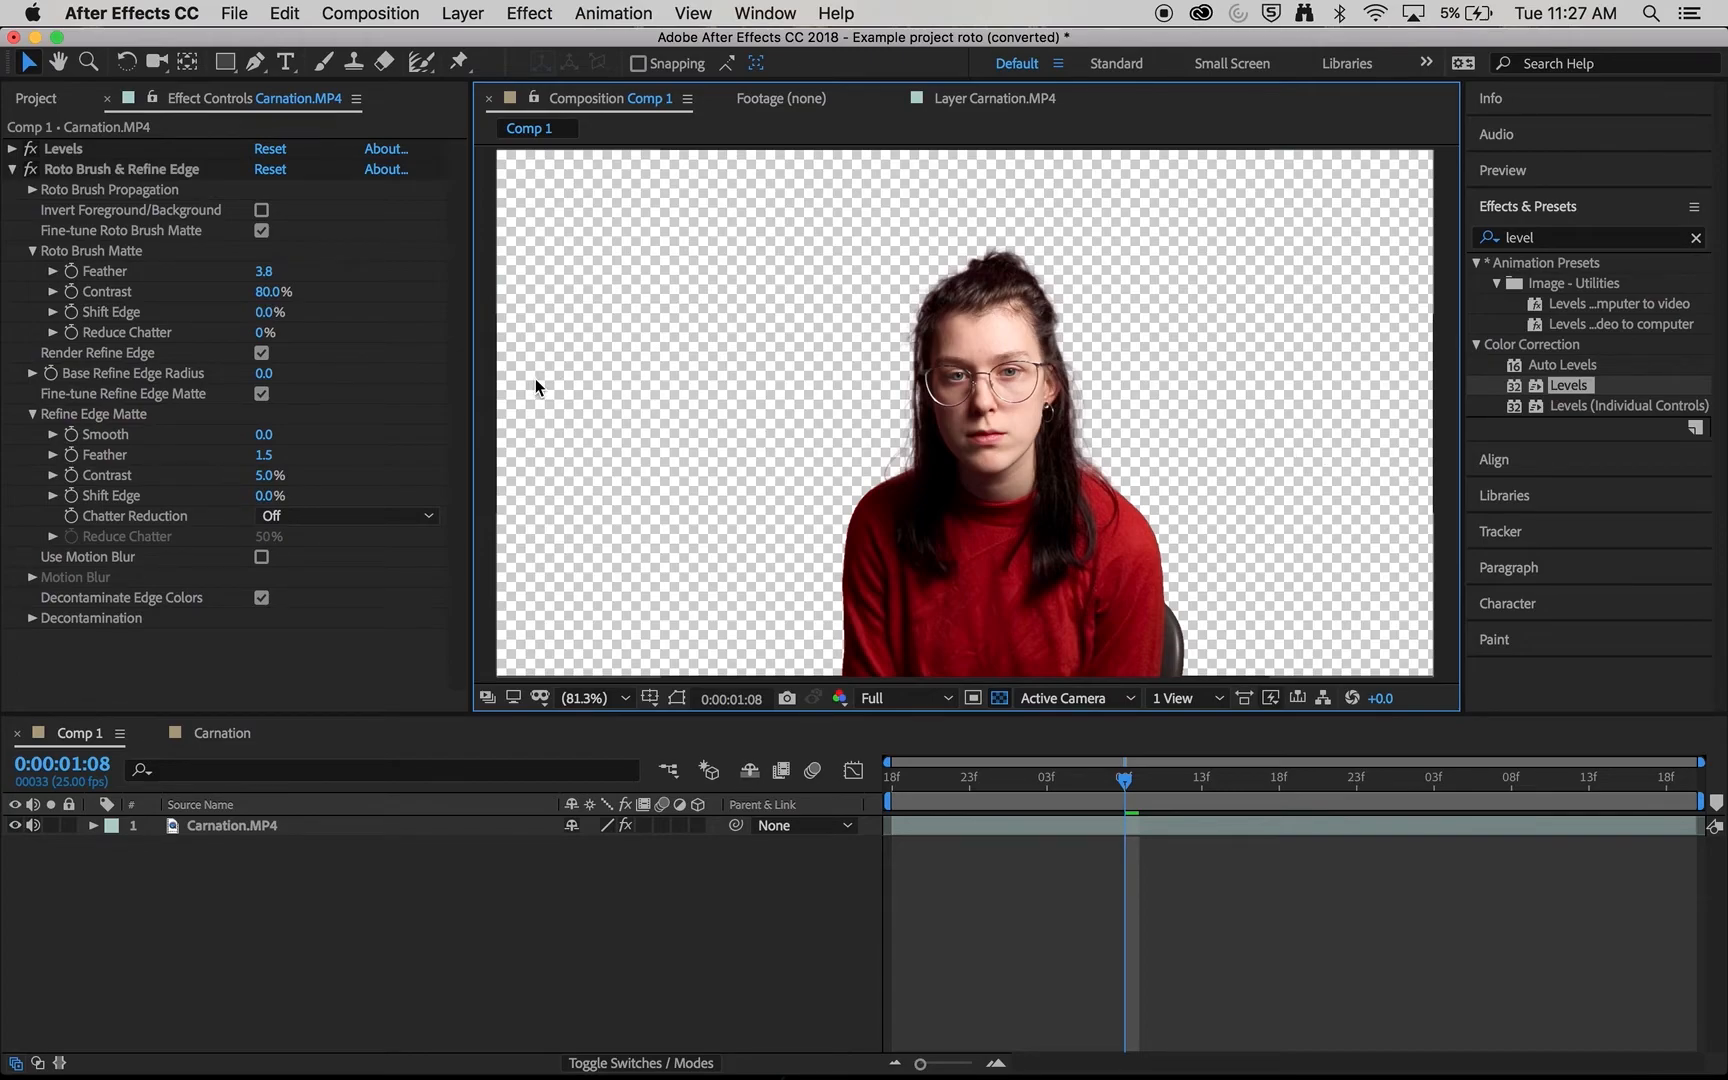
Add a wide paragraph text box across the woman's face and shoulders in Comp 1 with the text "Rotobrush"
click(286, 62)
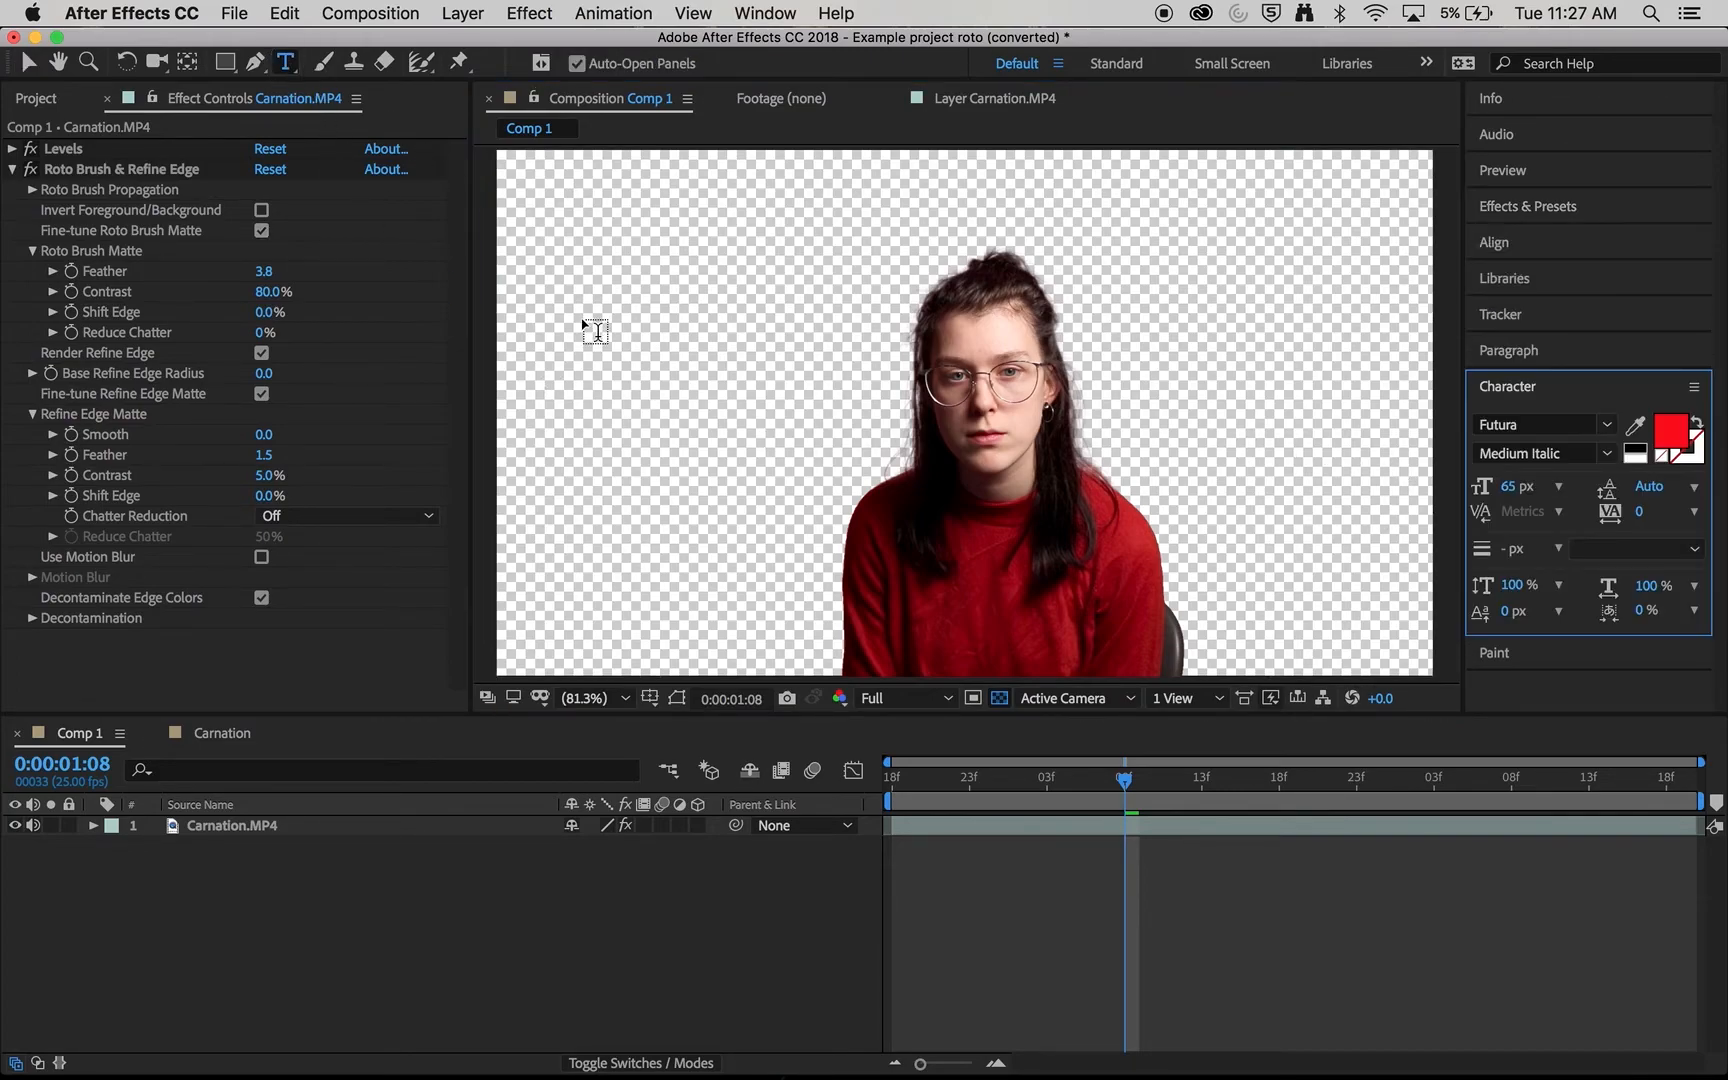
drag(580, 320, 1407, 522)
text(Rotobrush)
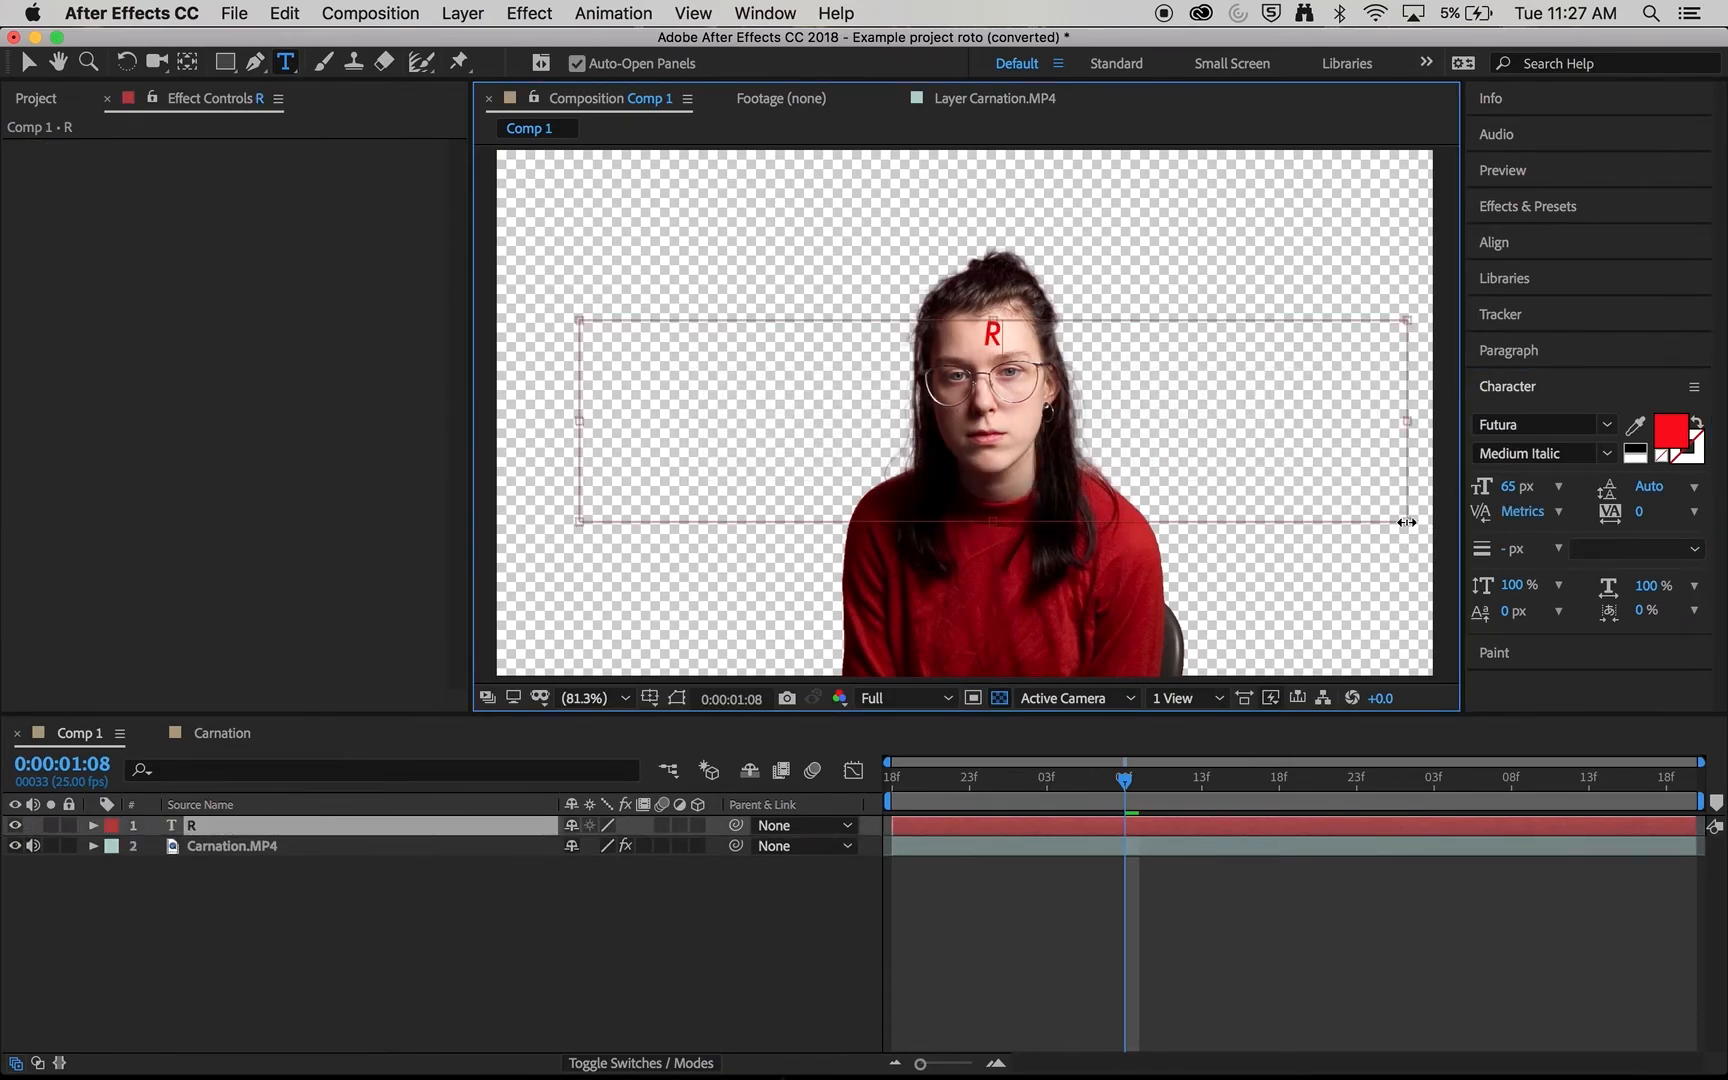
Give the whole Rotobrush text a white fill and a font size of 271 px
key(ctrl+a)
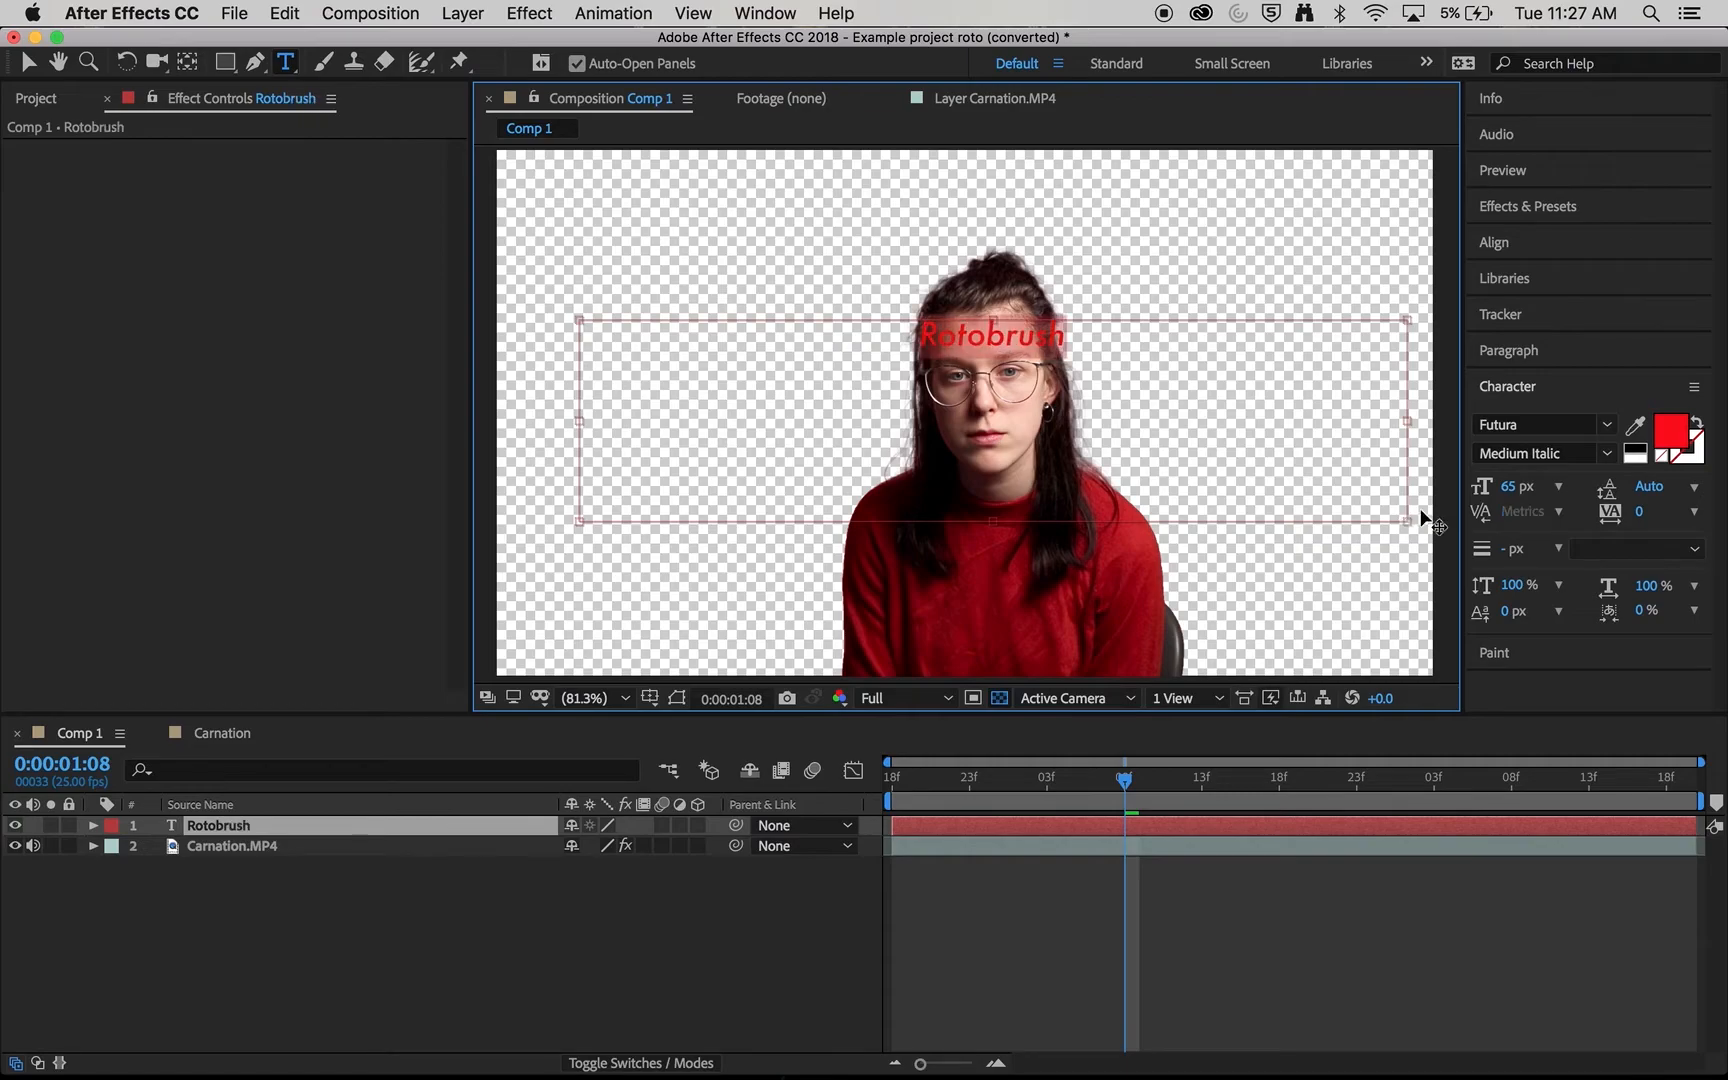
click(1670, 430)
click(24, 186)
click(548, 190)
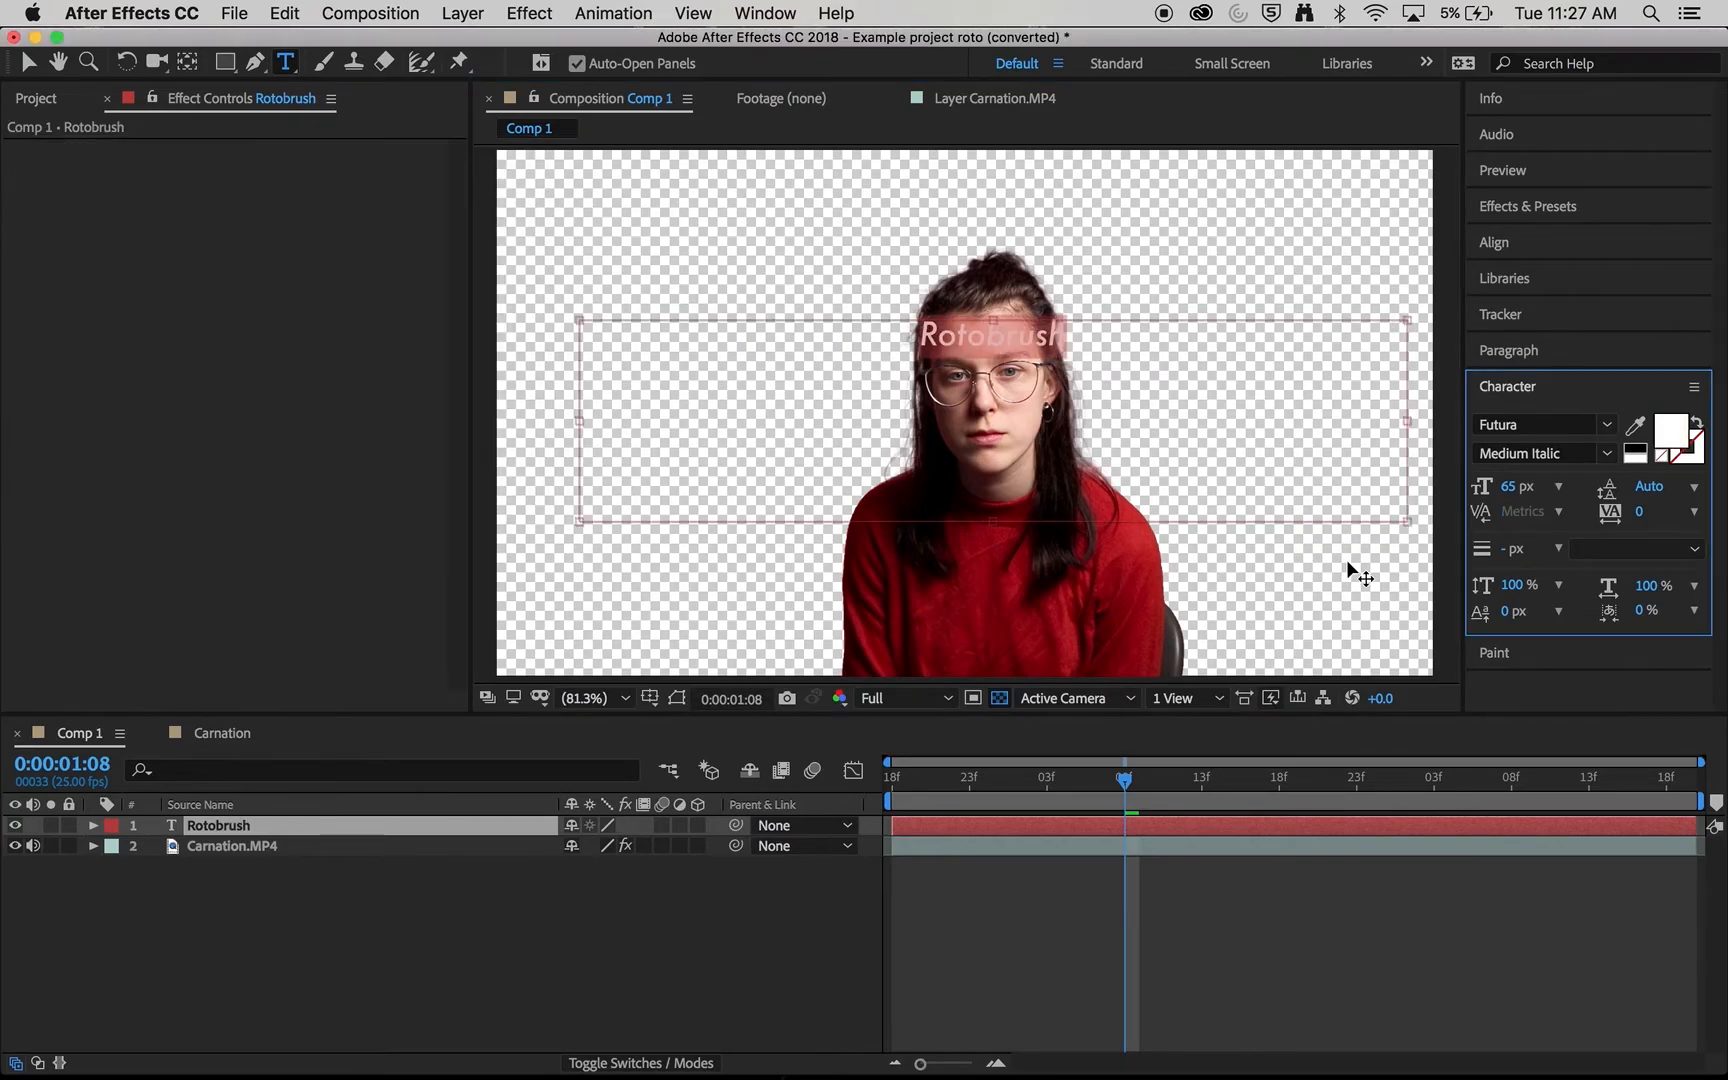
drag(1515, 487, 1722, 470)
Move the Rotobrush text layer beneath Carnation.MP4 so the text sits behind the woman
click(28, 63)
drag(182, 832, 185, 872)
click(1003, 697)
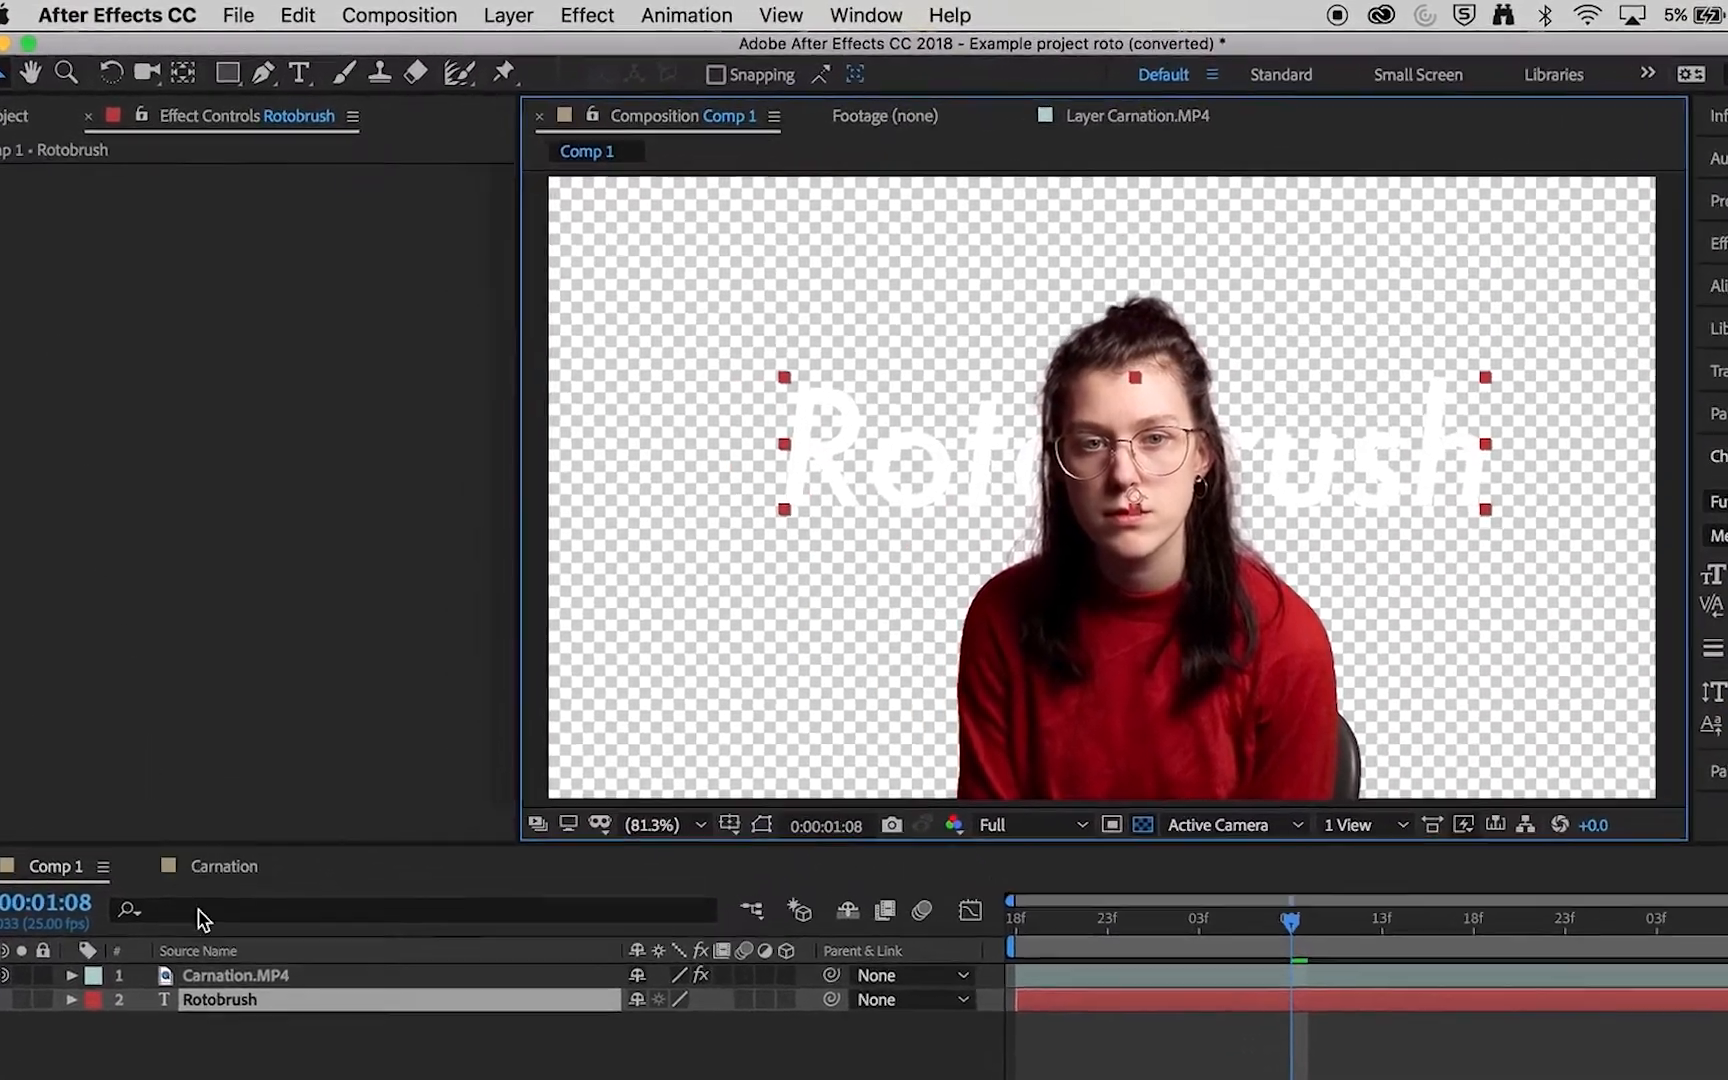
Duplicate the Carnation.MP4 layer and place one copy beneath the Rotobrush text layer
click(220, 970)
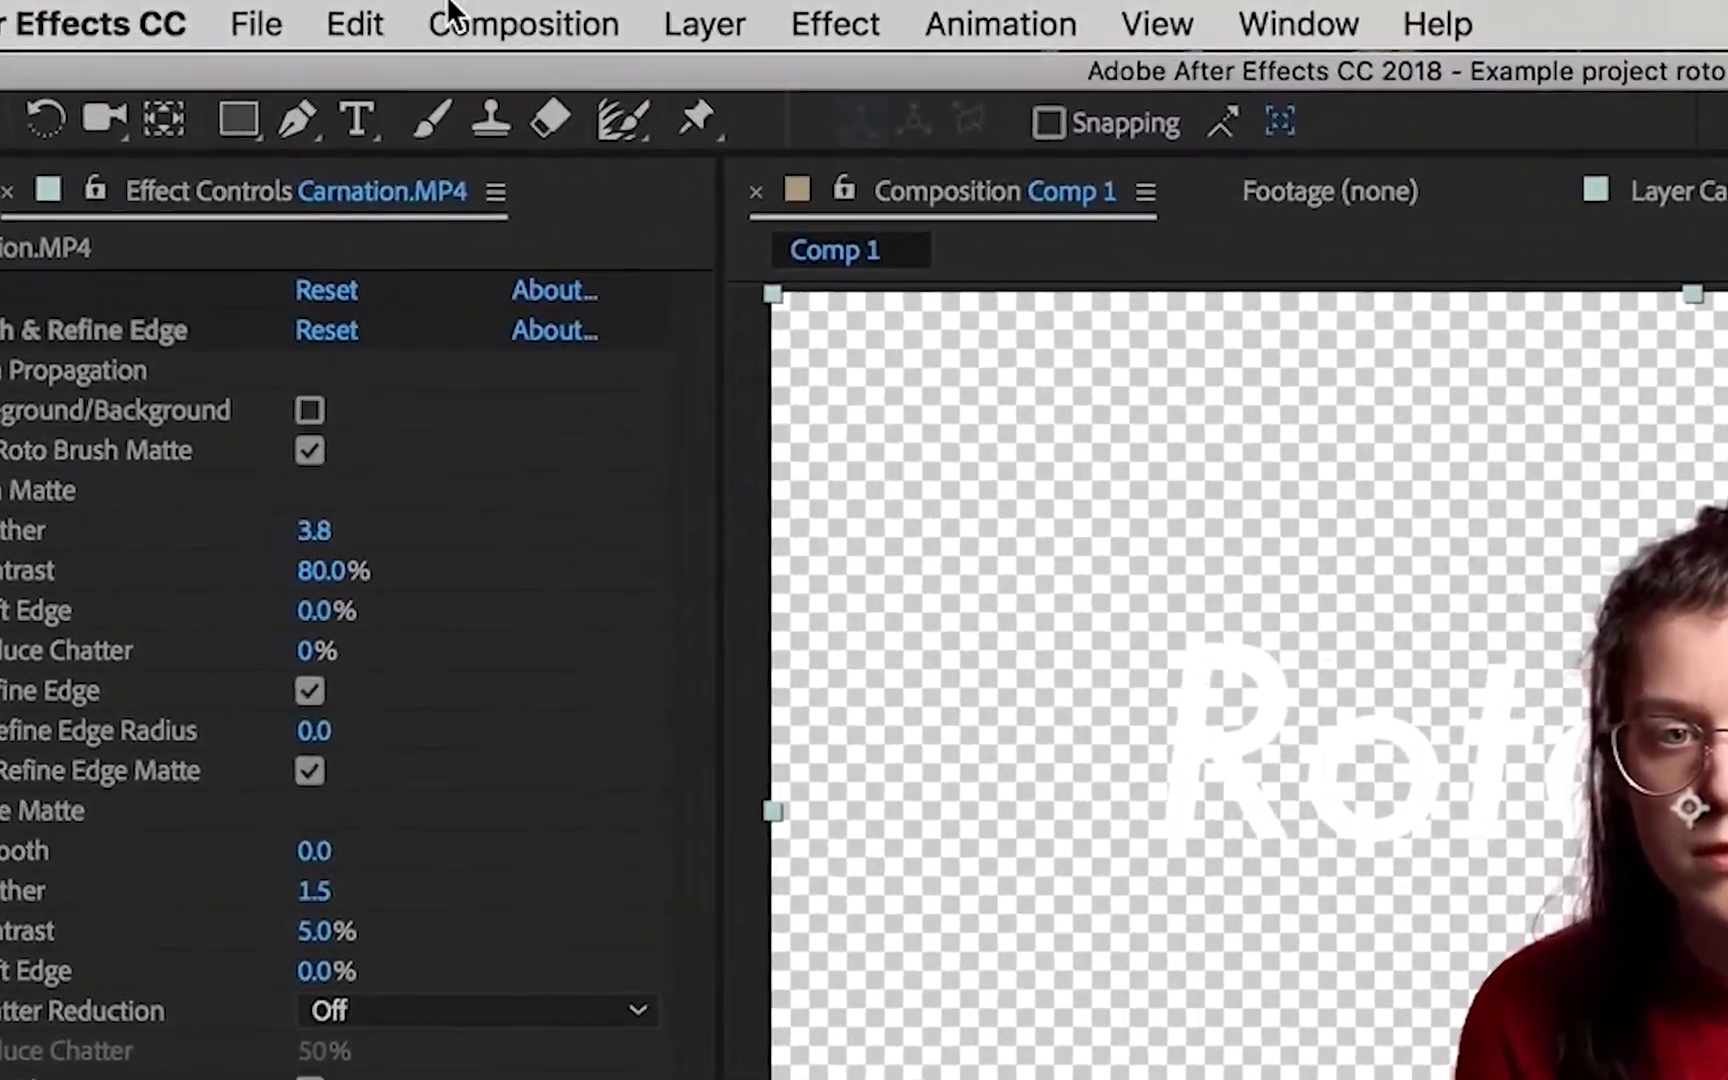
click(354, 22)
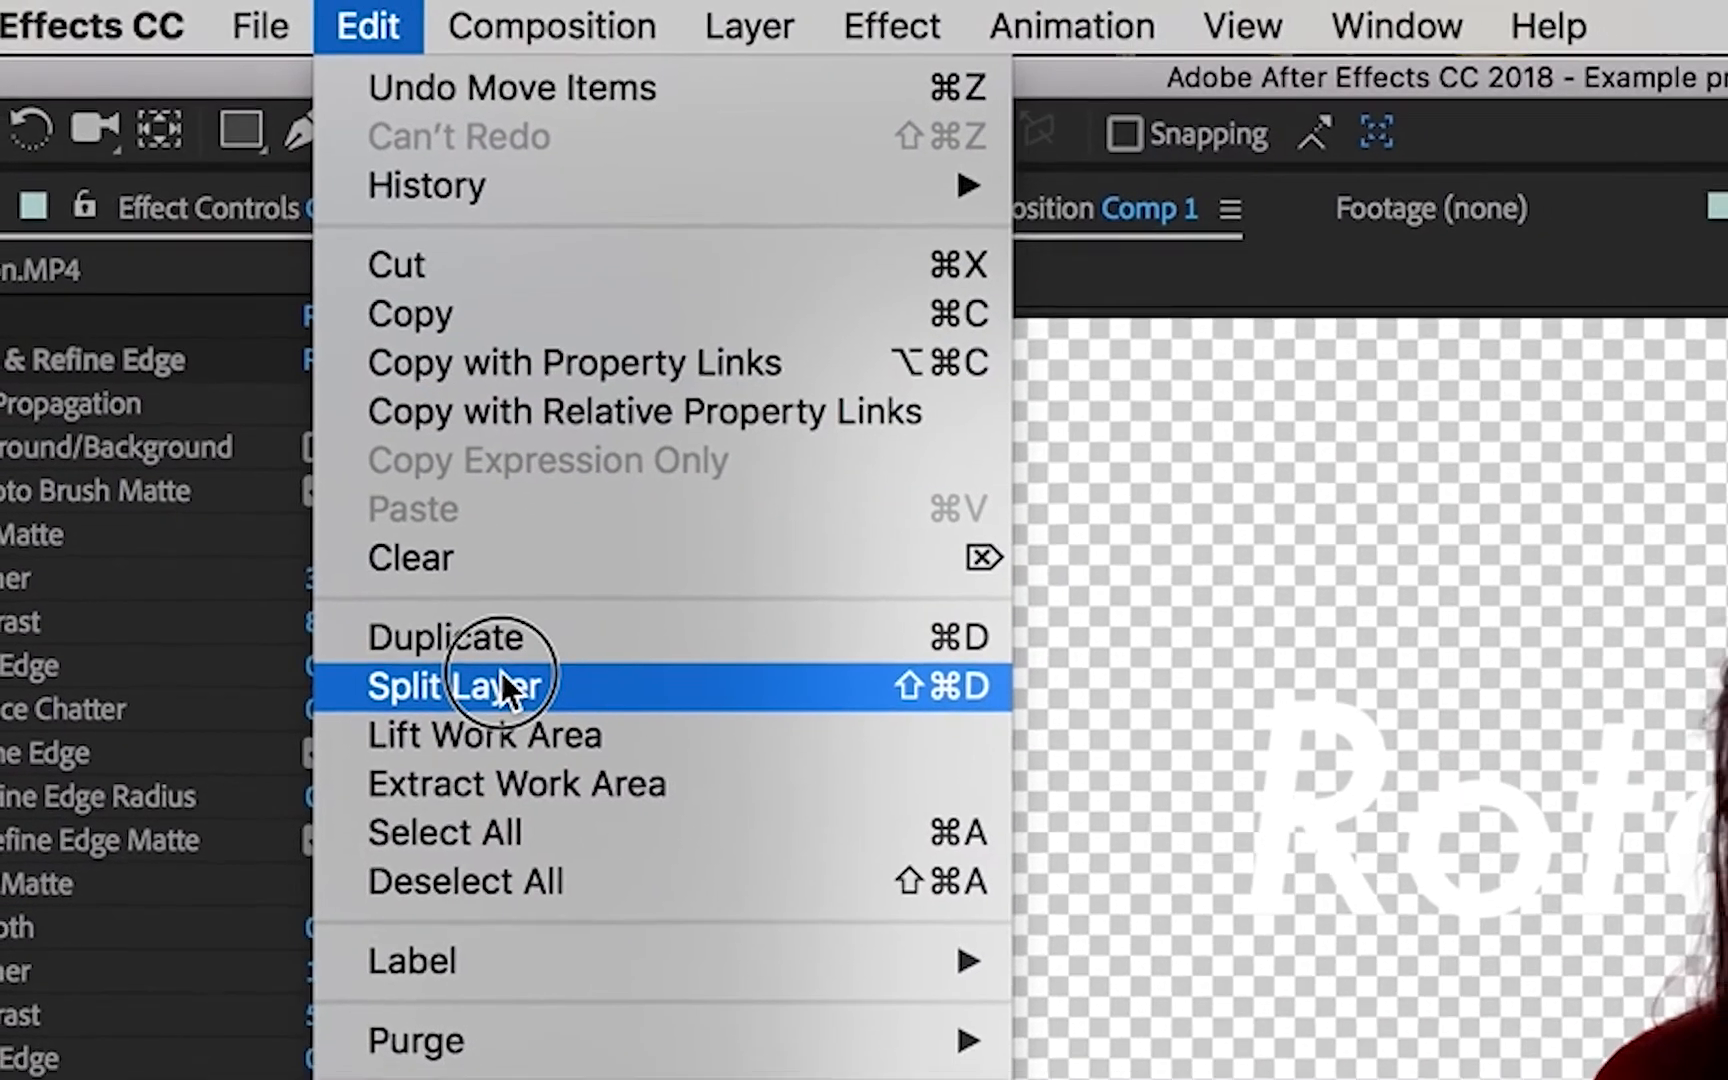
click(504, 641)
click(234, 845)
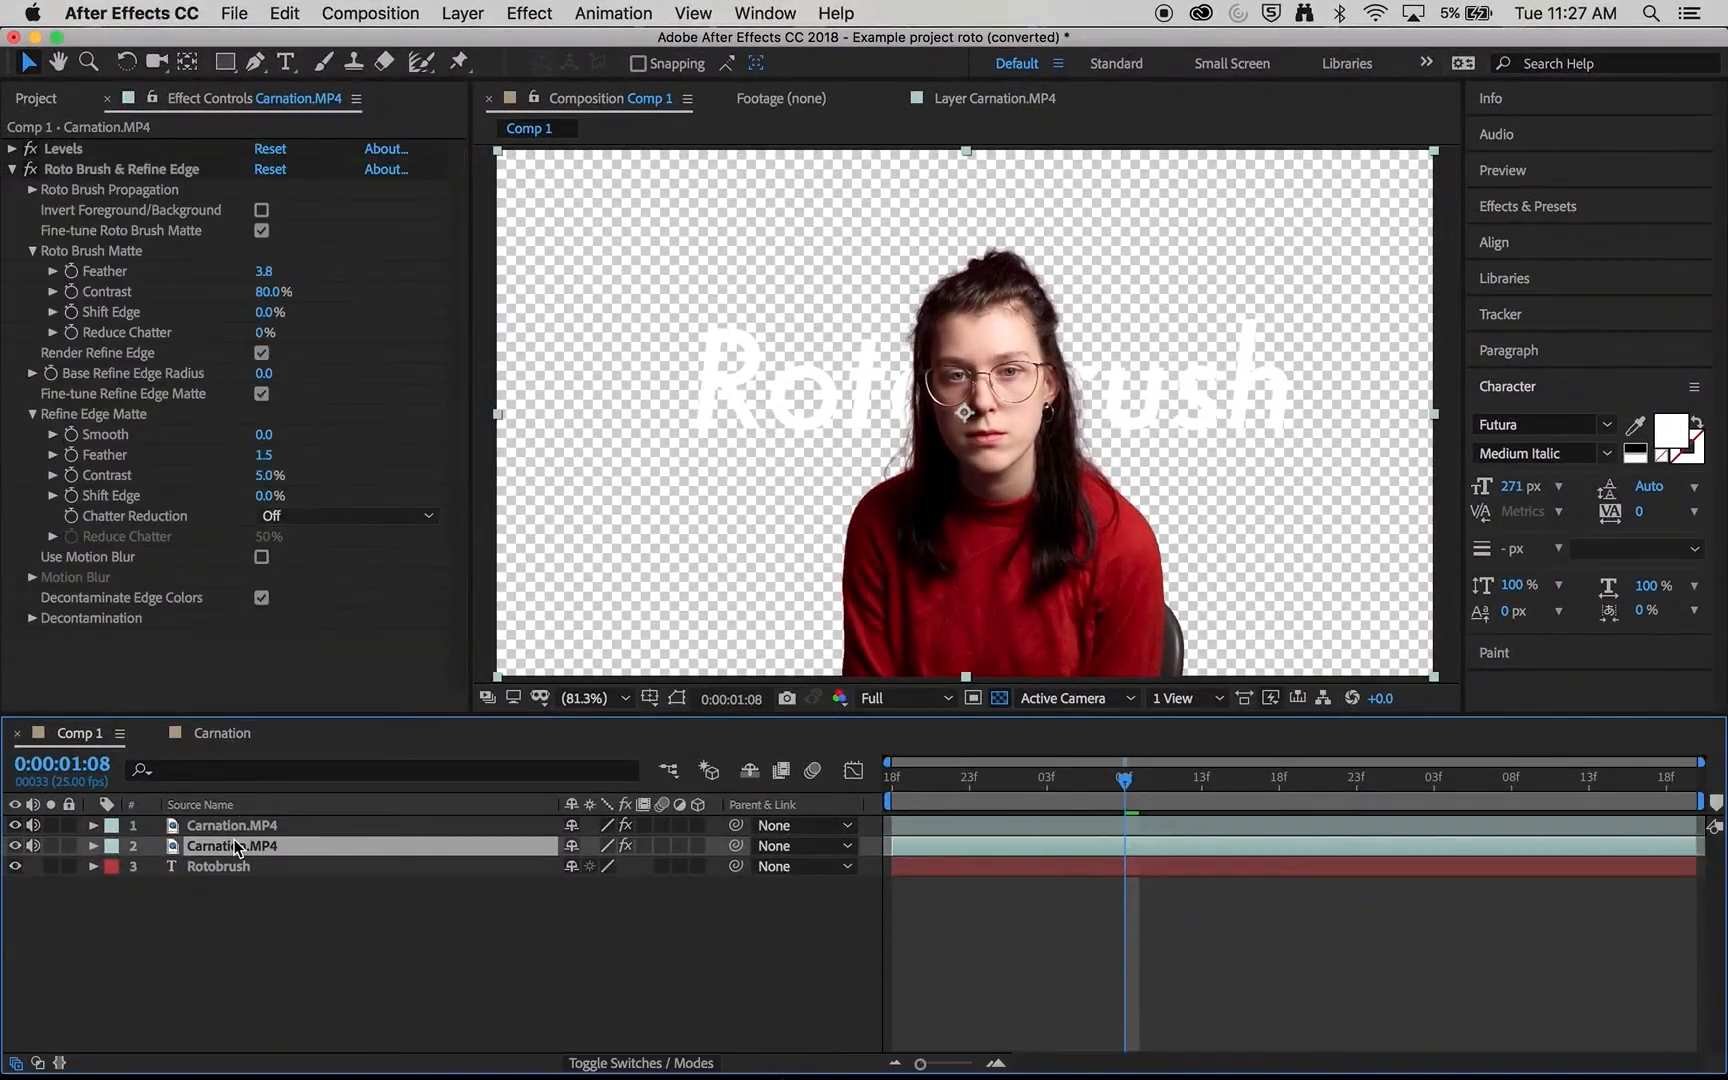
drag(234, 845, 215, 884)
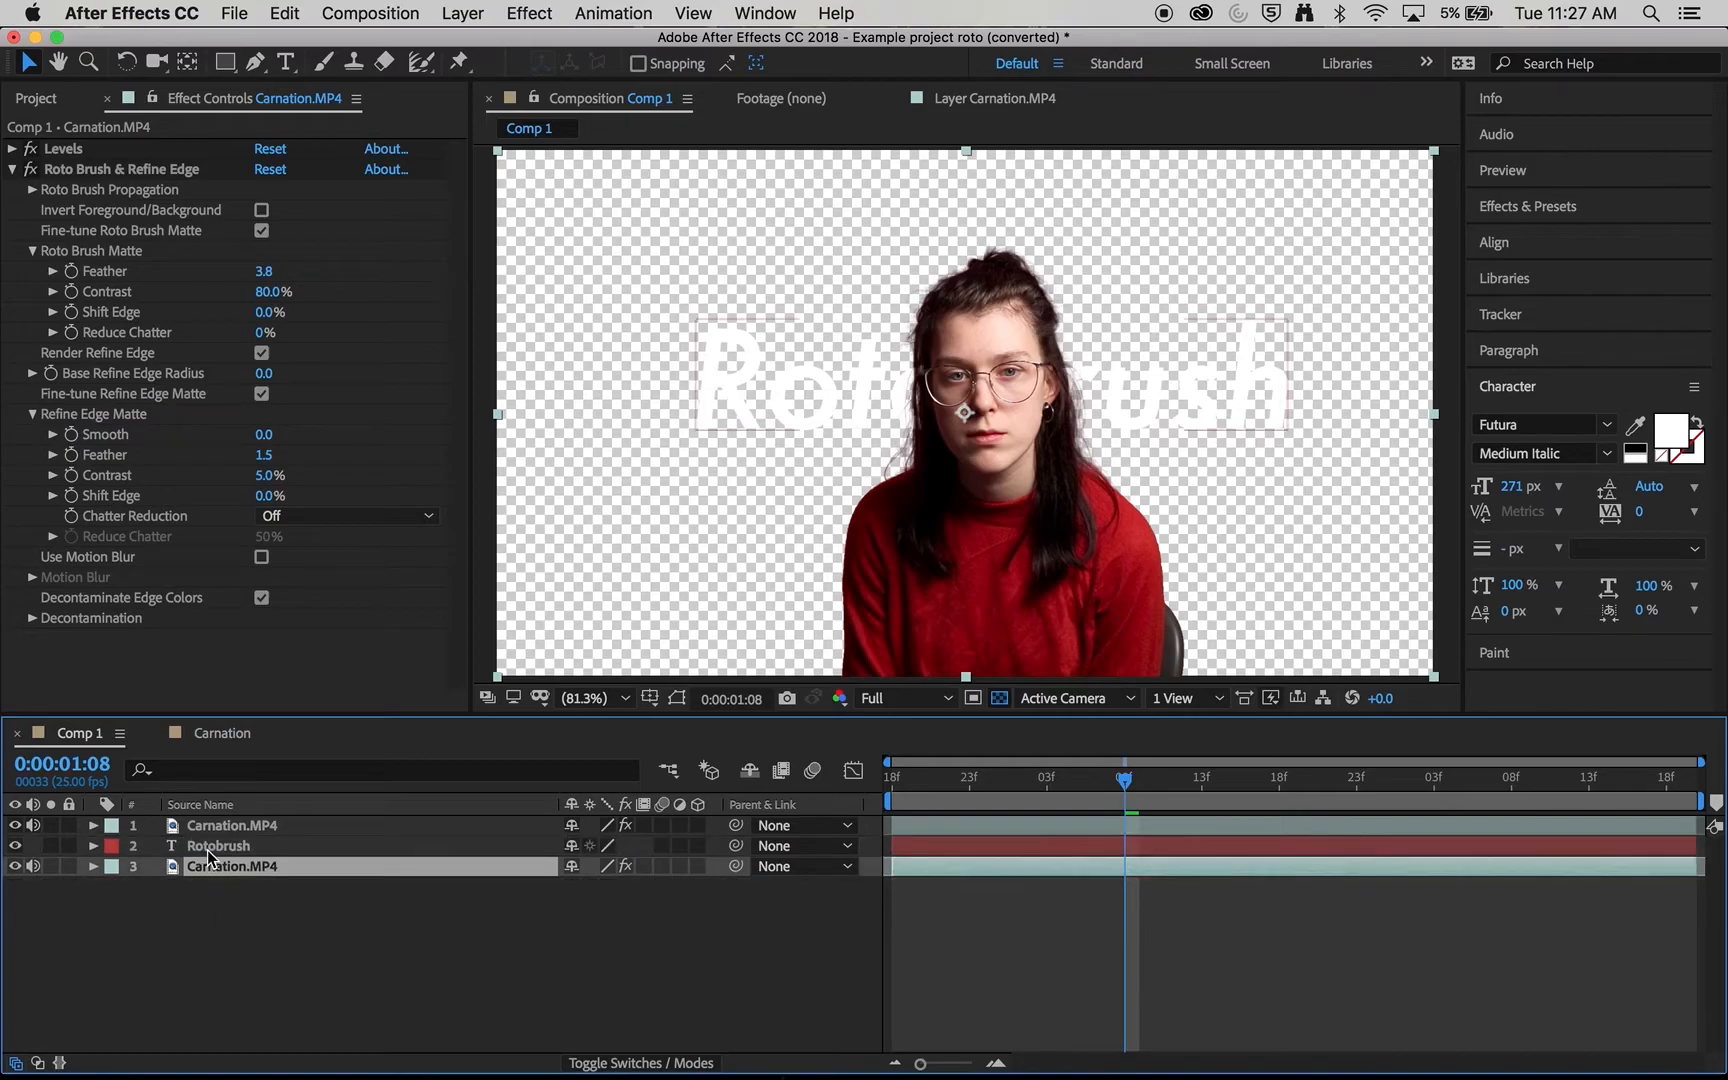
Delete the Roto Brush & Refine Edge effect from the Carnation.MP4 copy beneath the text, keeping its Levels effect
click(219, 872)
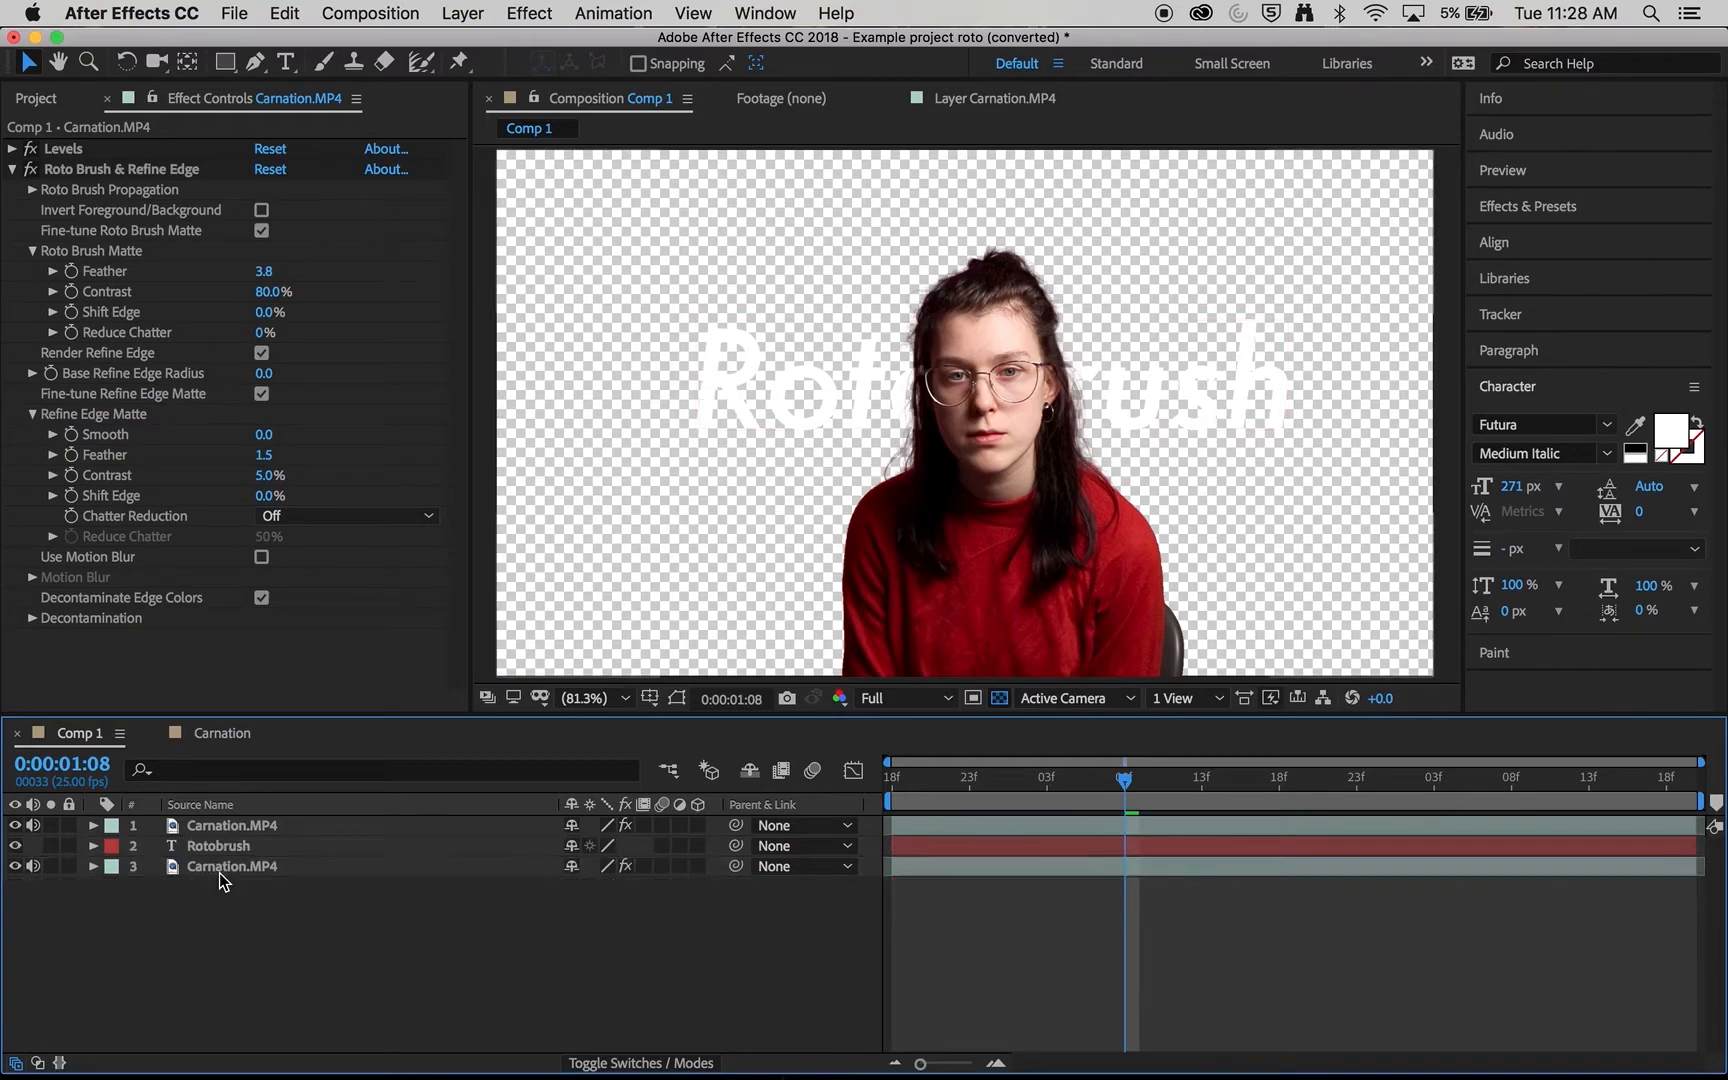
click(232, 867)
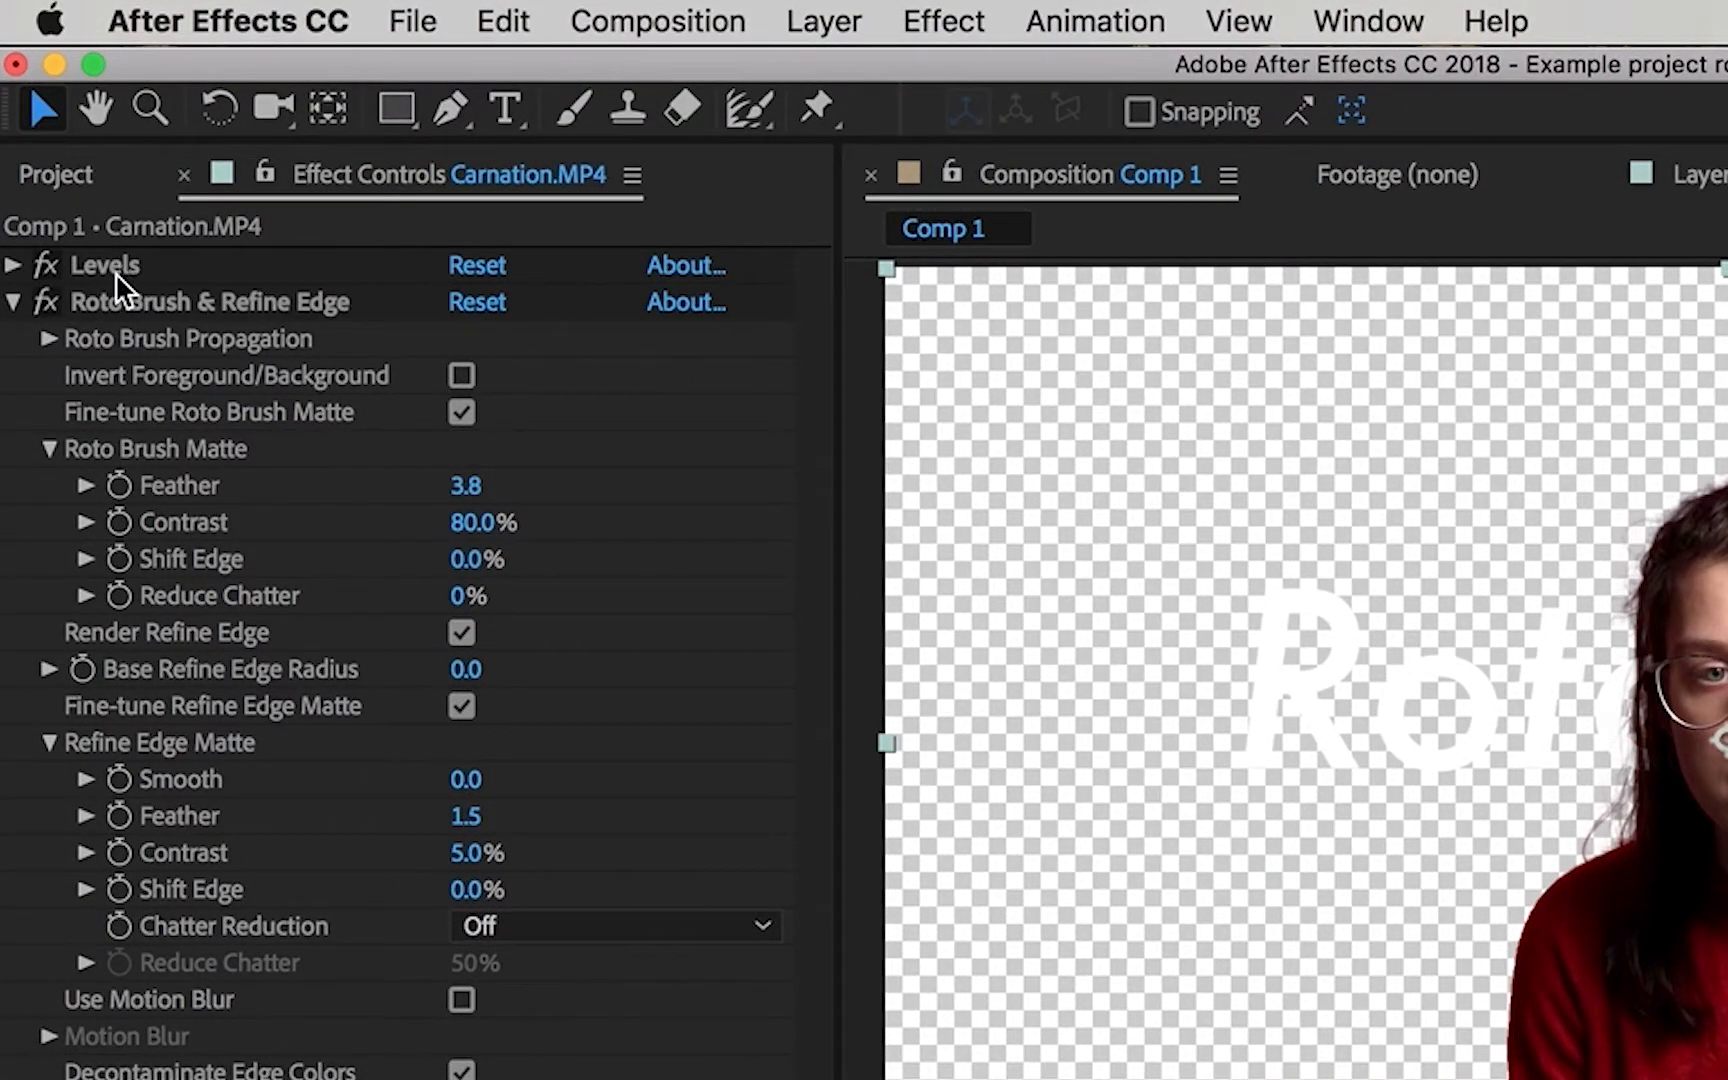
click(130, 304)
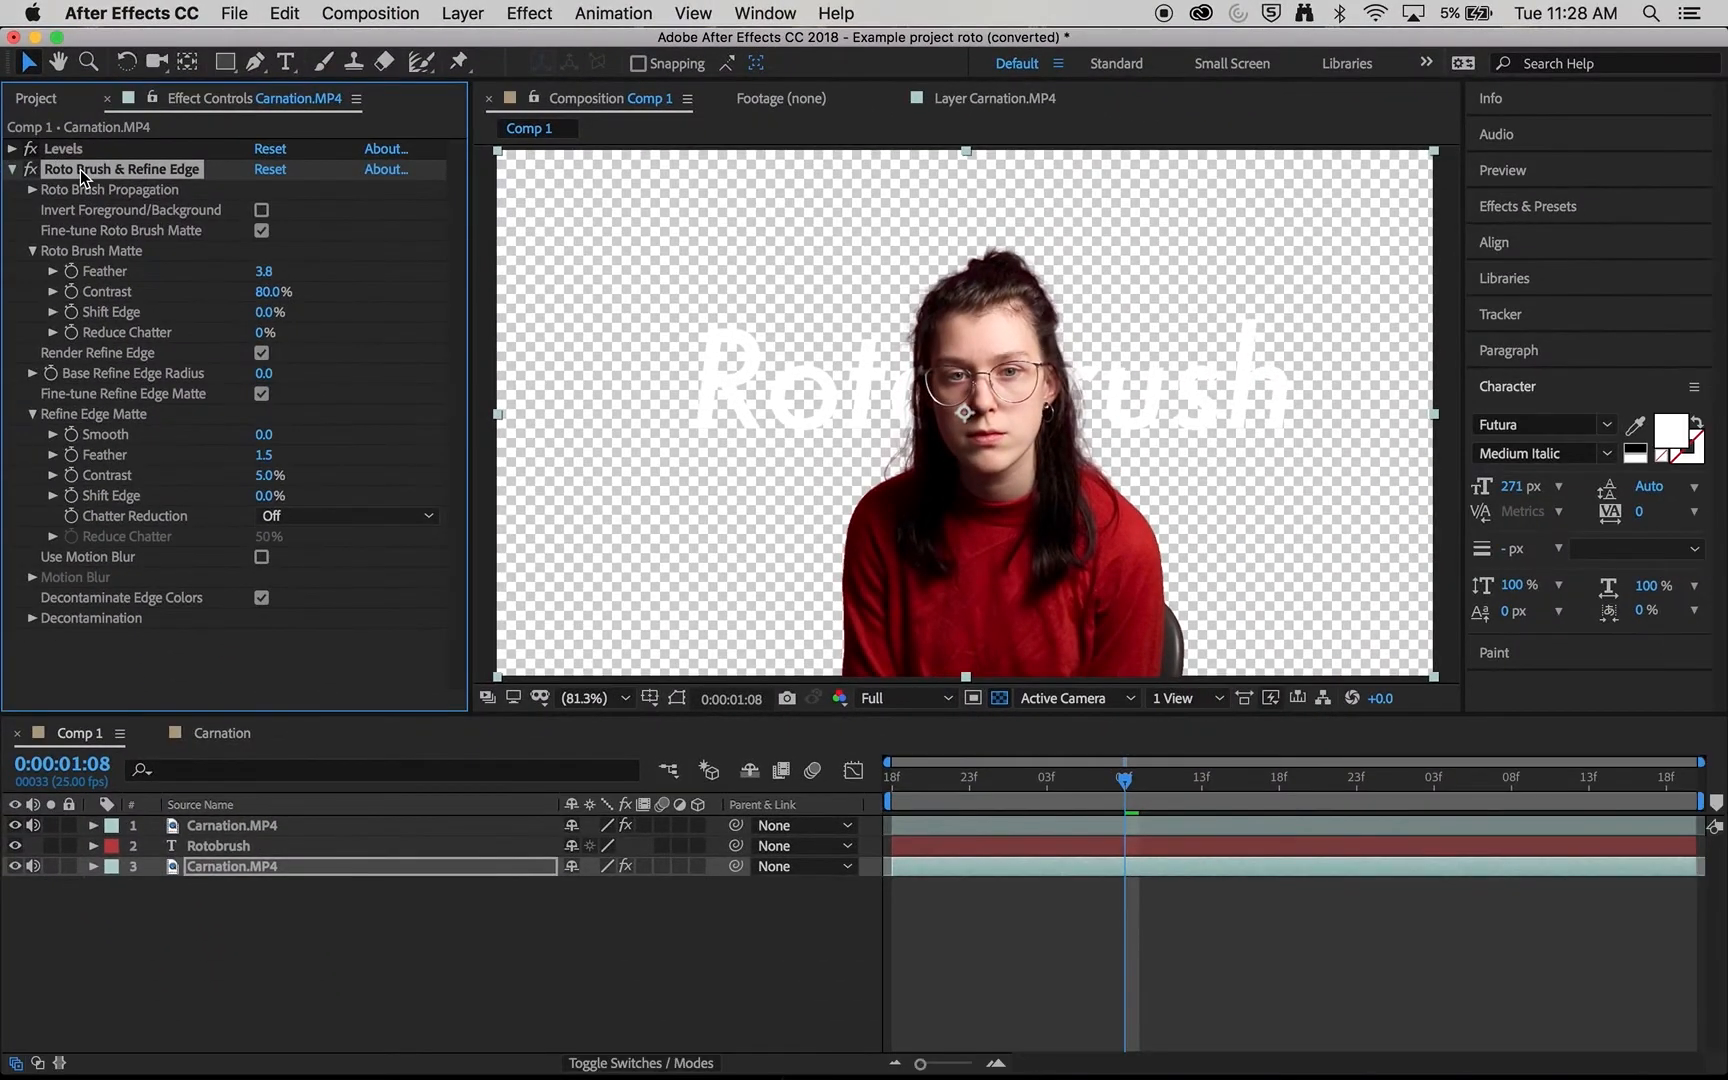
key(Delete)
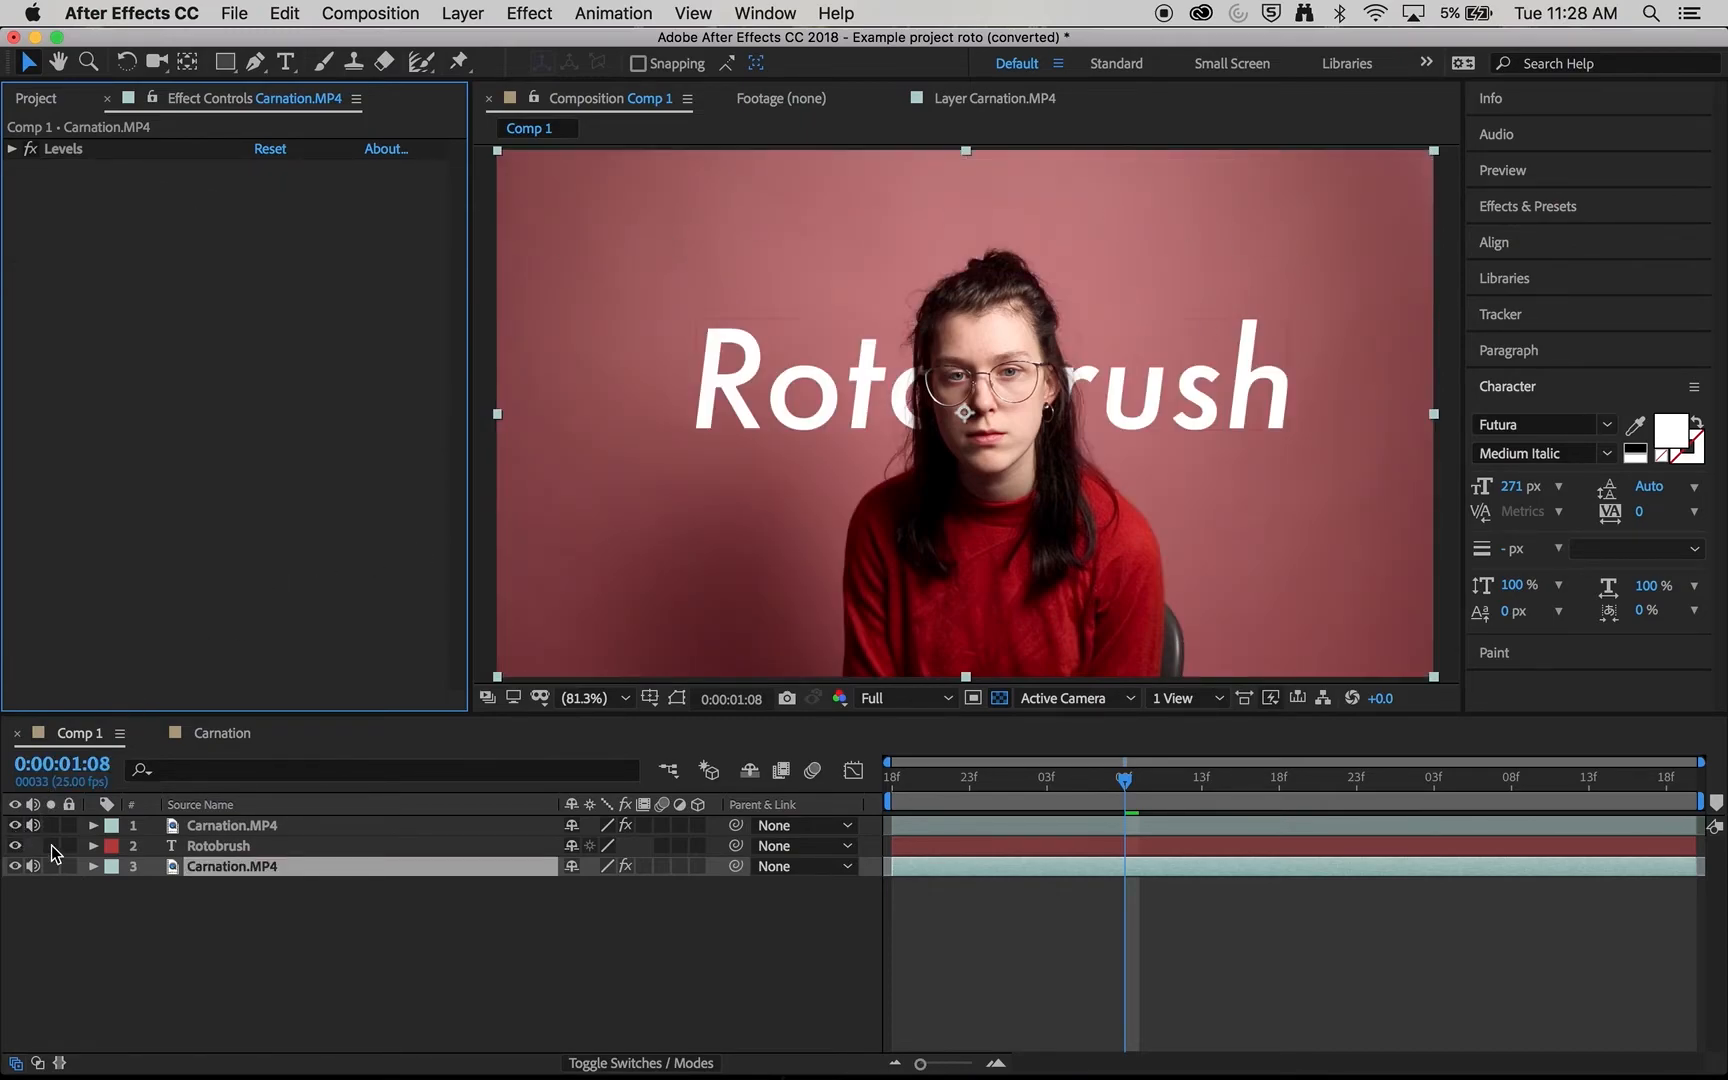
Keyframe the Rotobrush text's Scale at 100% at 0:00:00:18 and at a larger value at 0:00:01:24
click(212, 847)
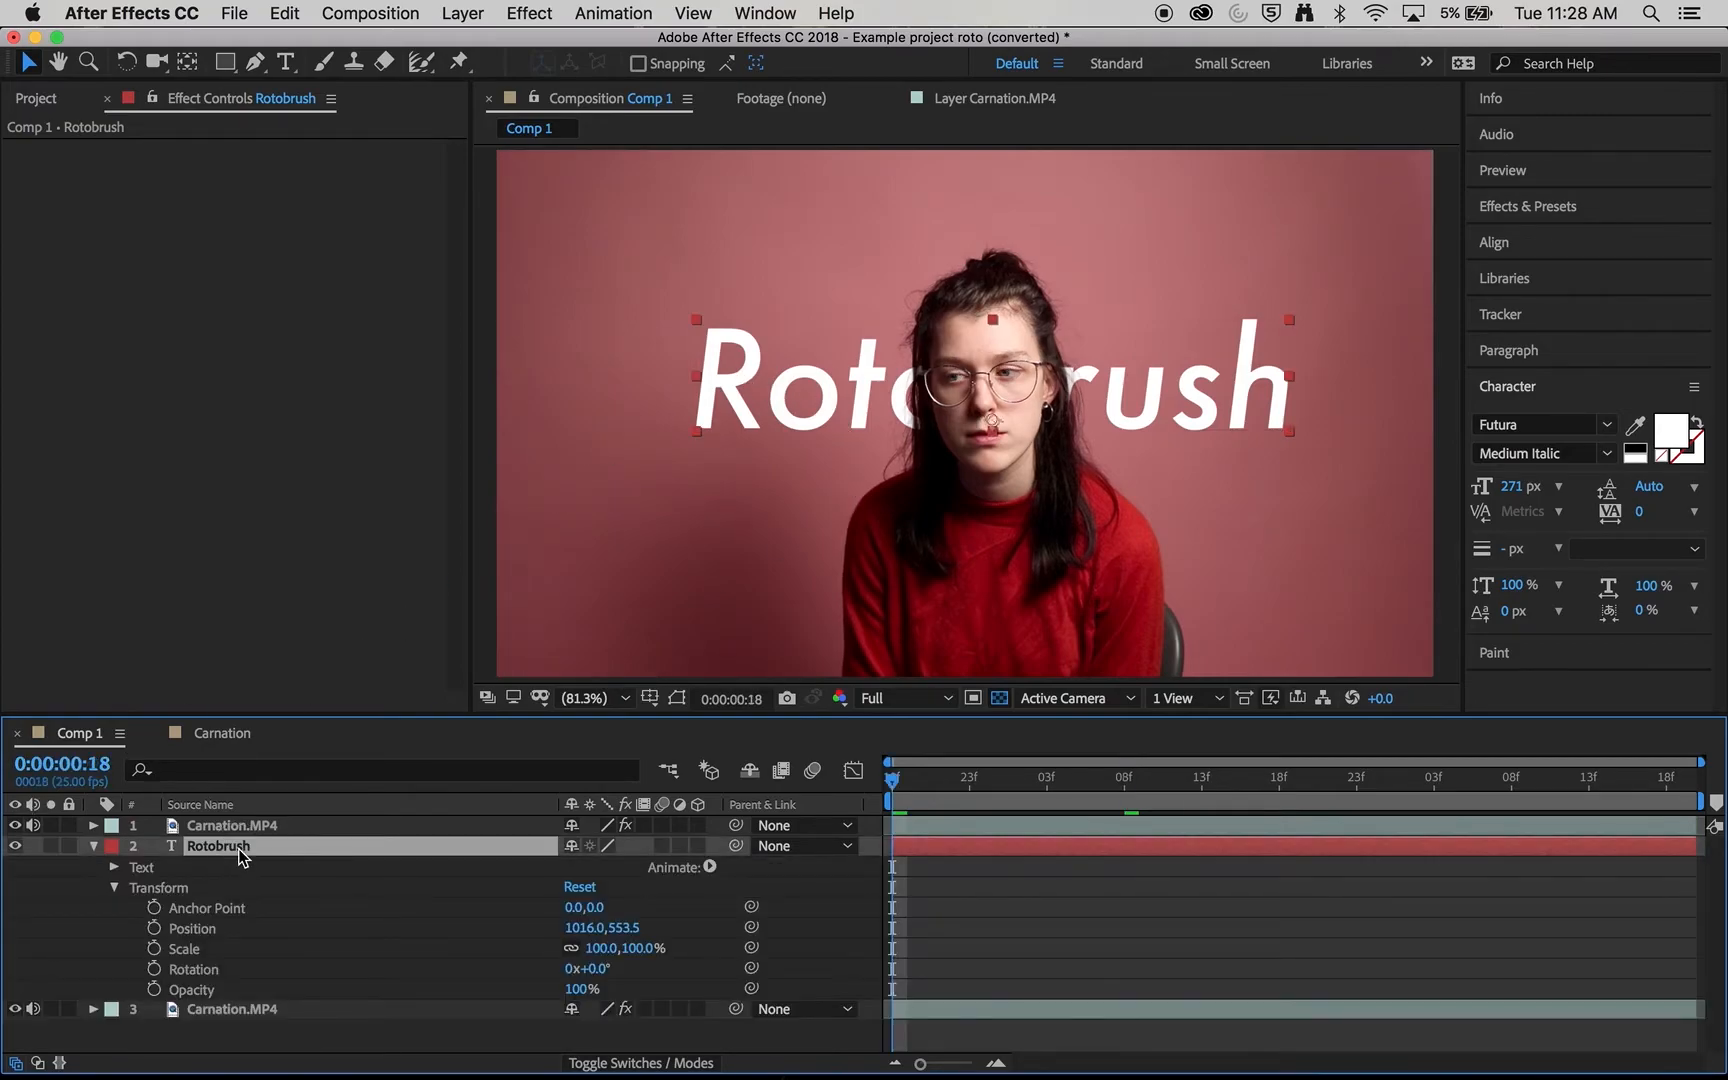
click(154, 949)
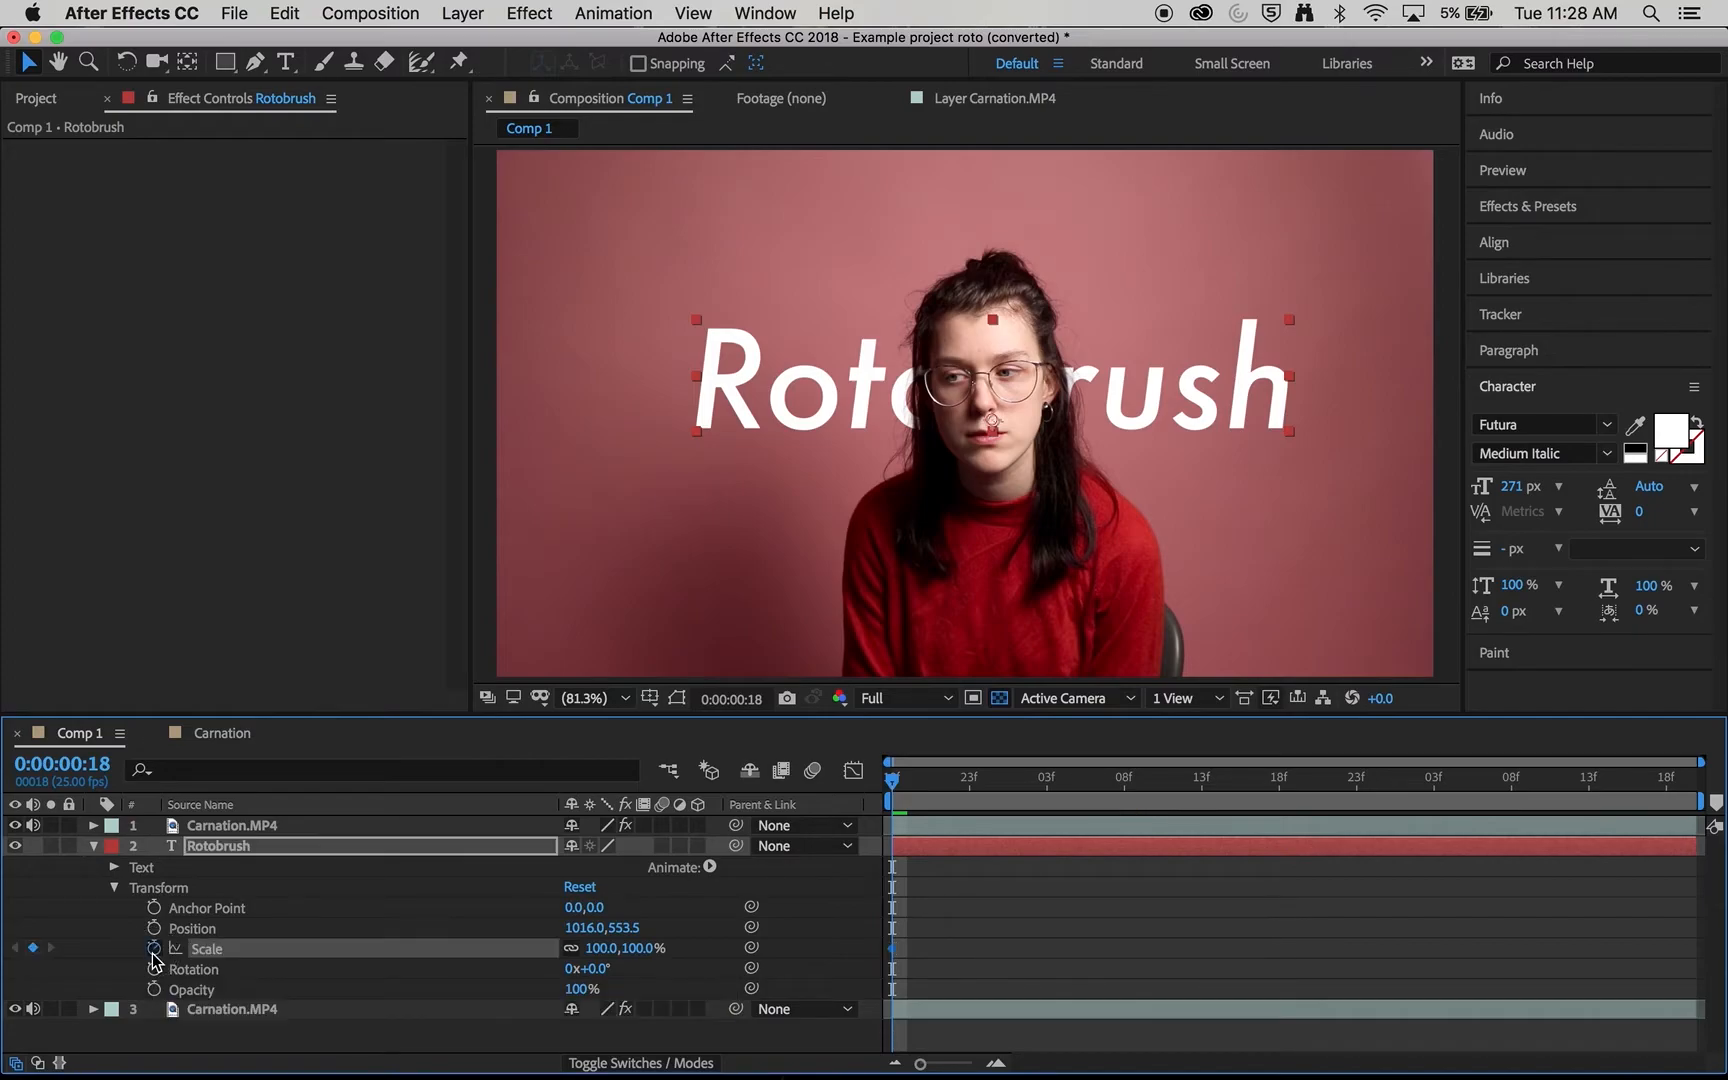
key(space)
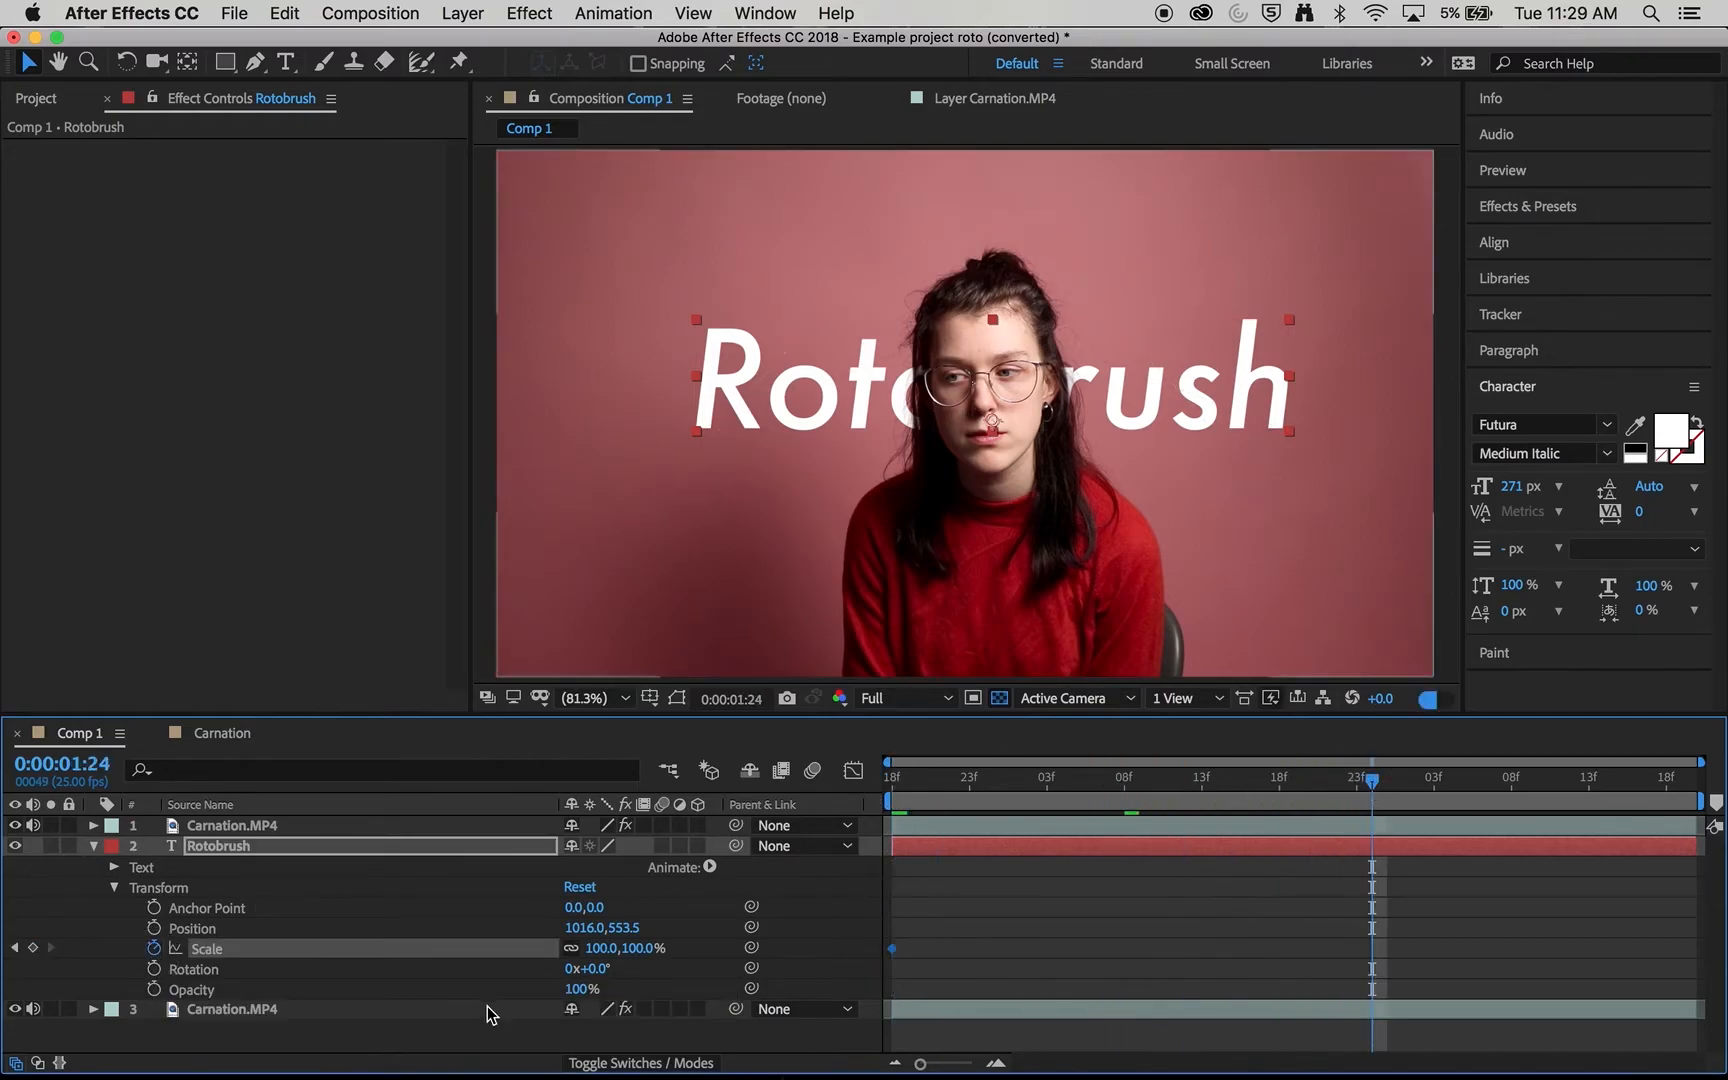
drag(628, 948, 688, 955)
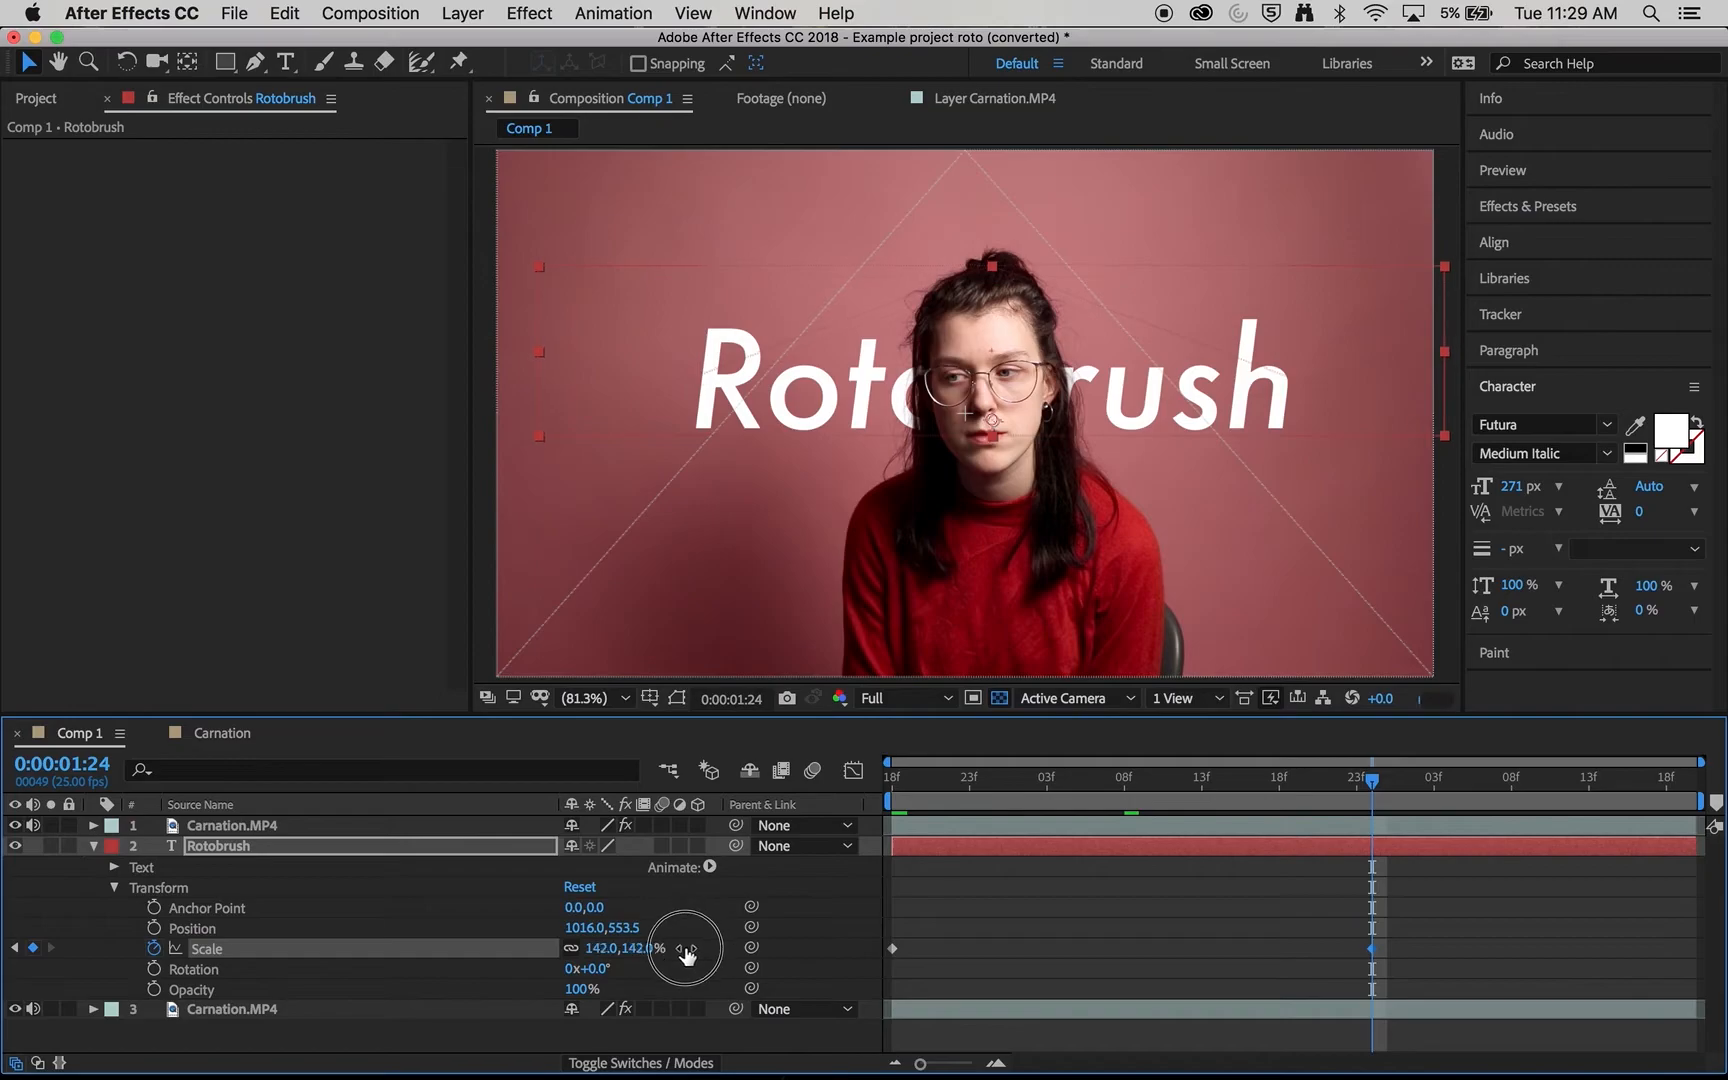
Set the preview resolution to Half and play the growing text behind the woman from 0:00:00:18
drag(1020, 800, 882, 800)
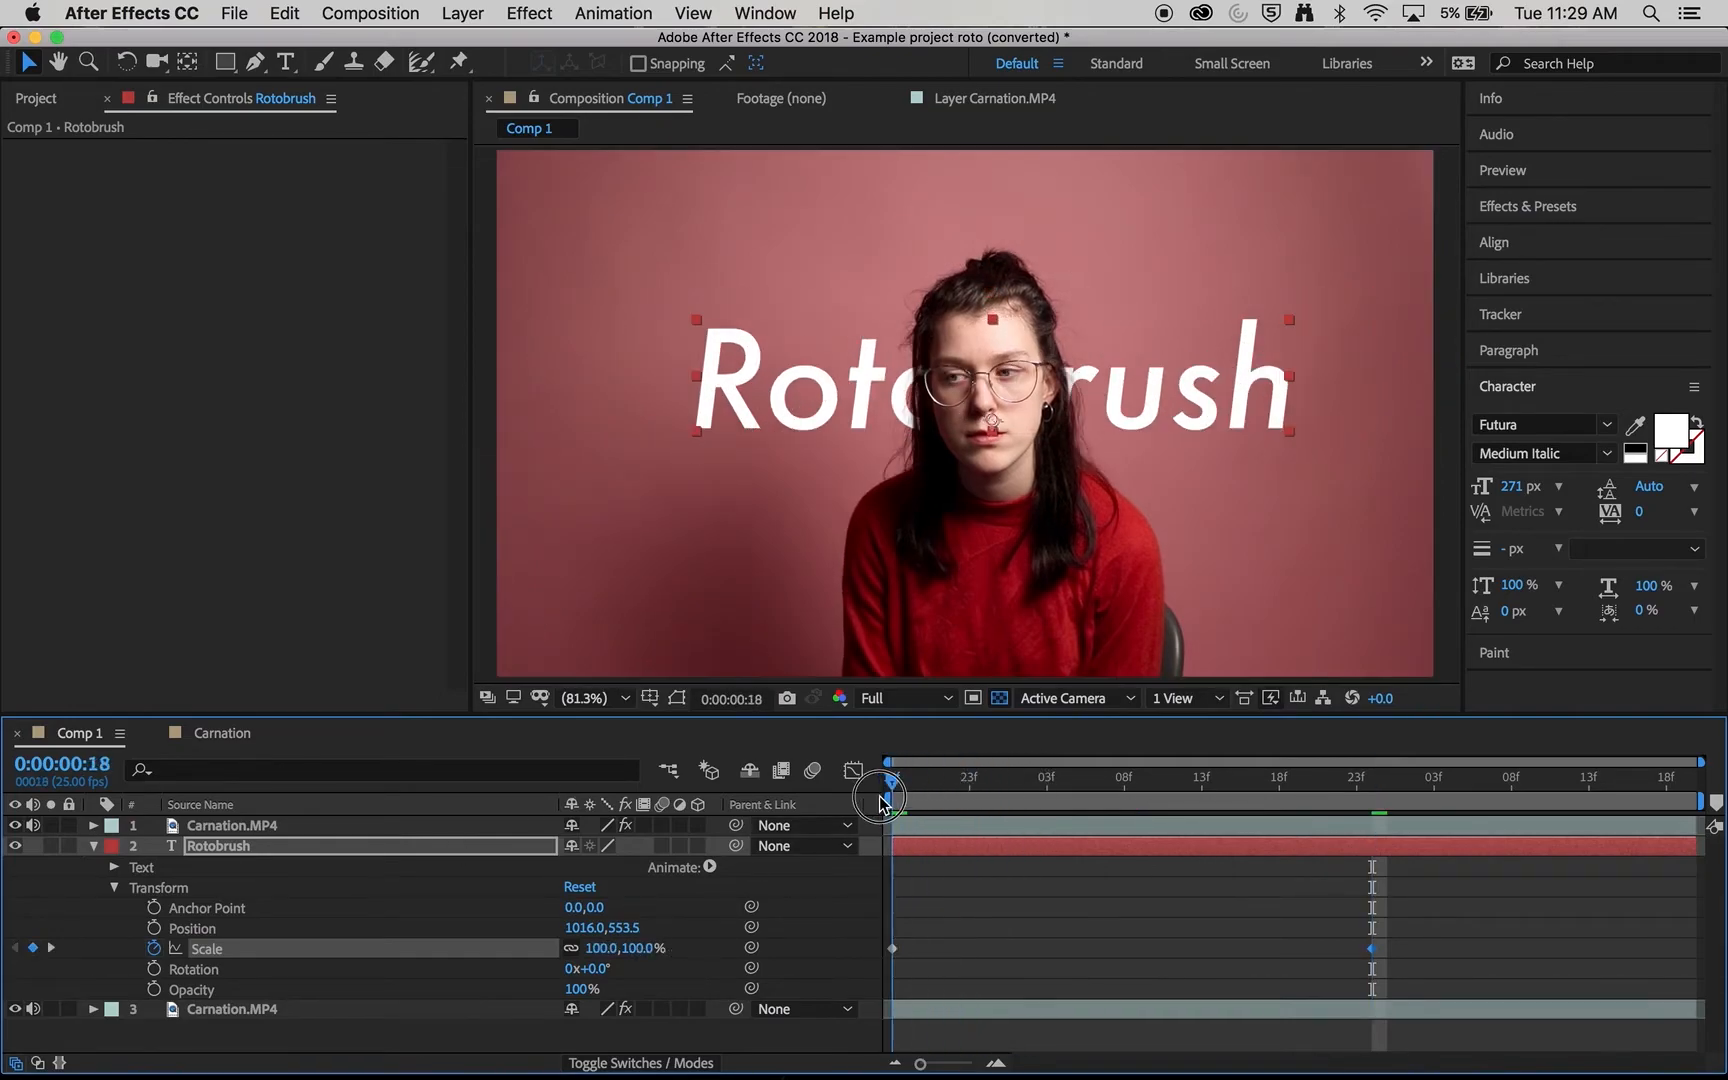
click(880, 698)
click(897, 769)
key(space)
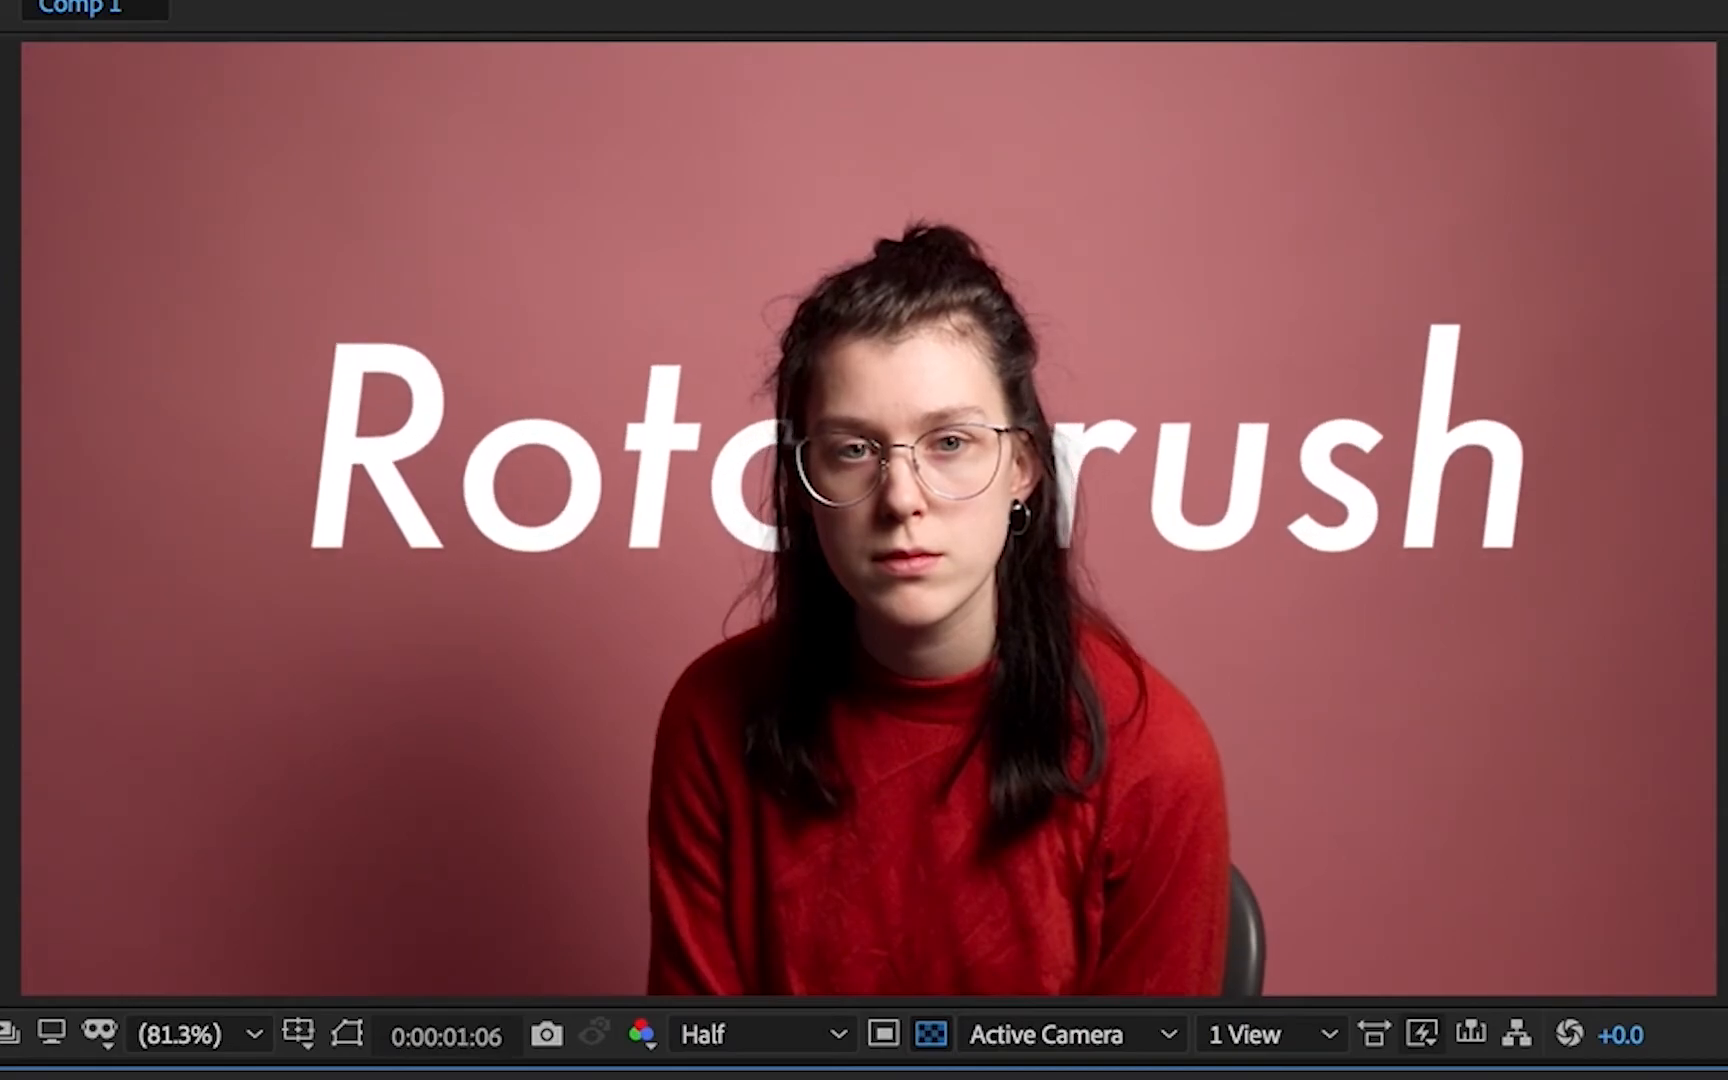
key(space)
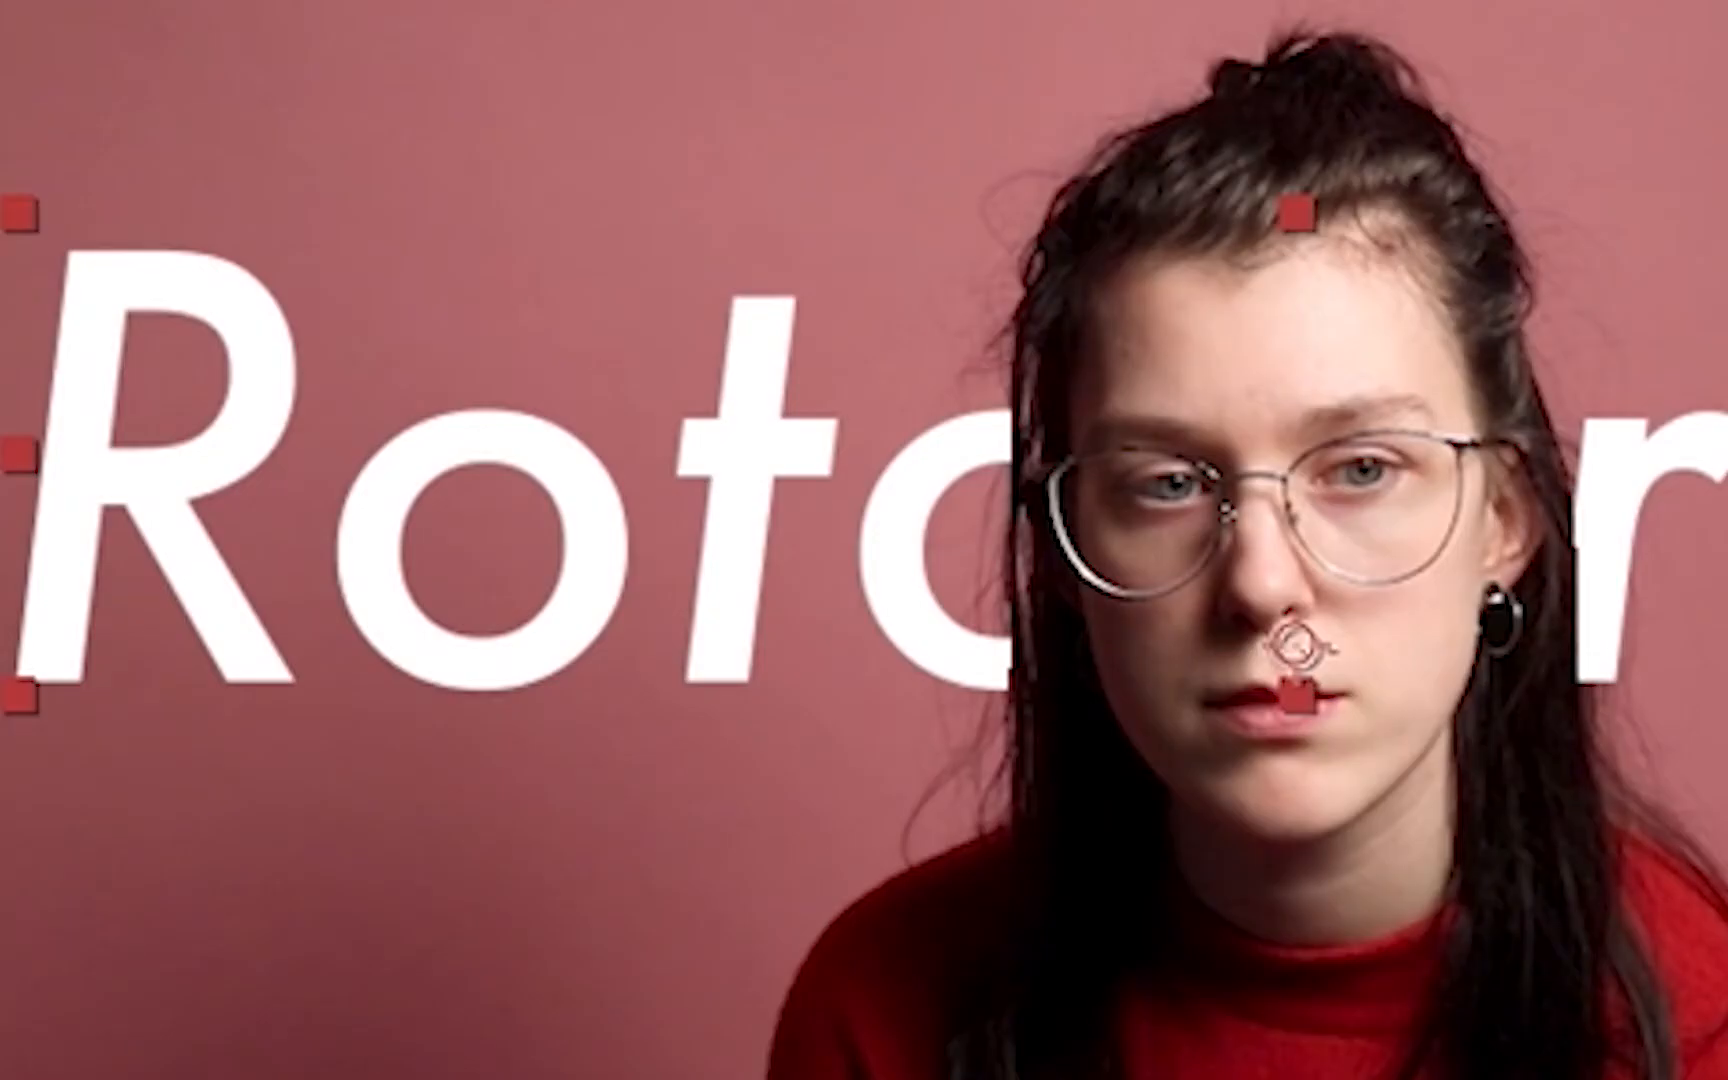
key(space)
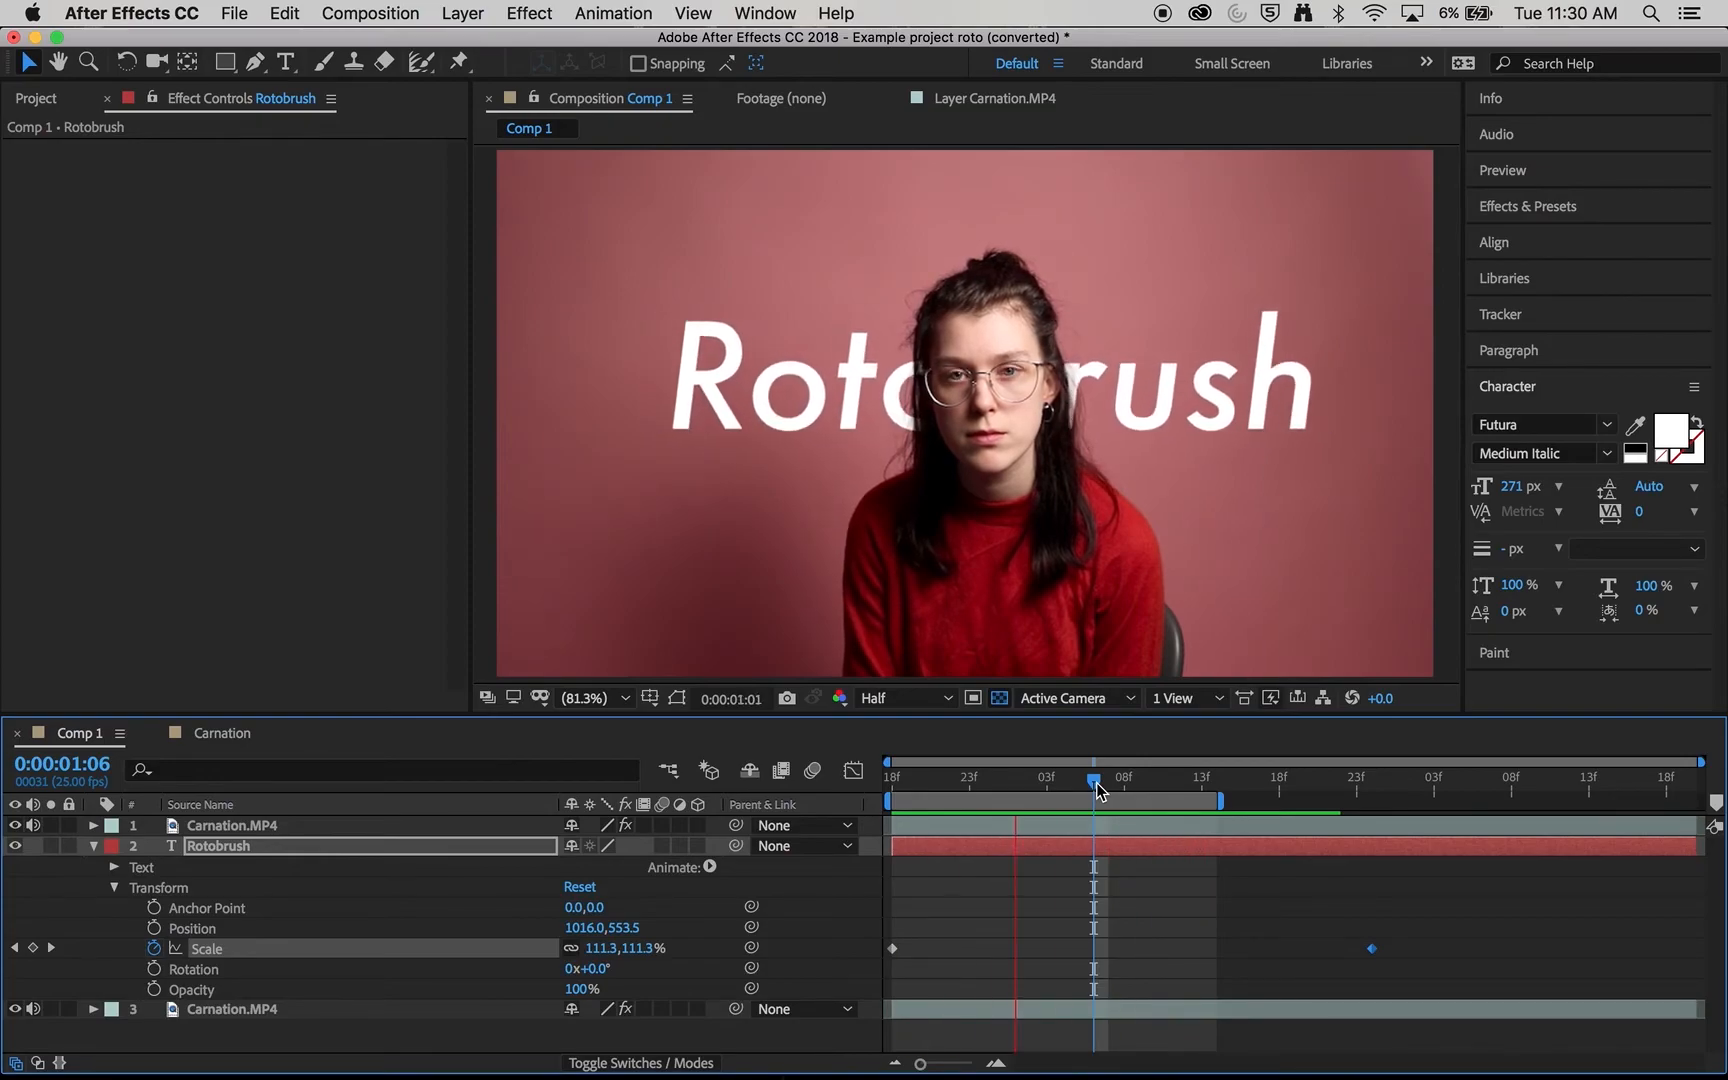
key(space)
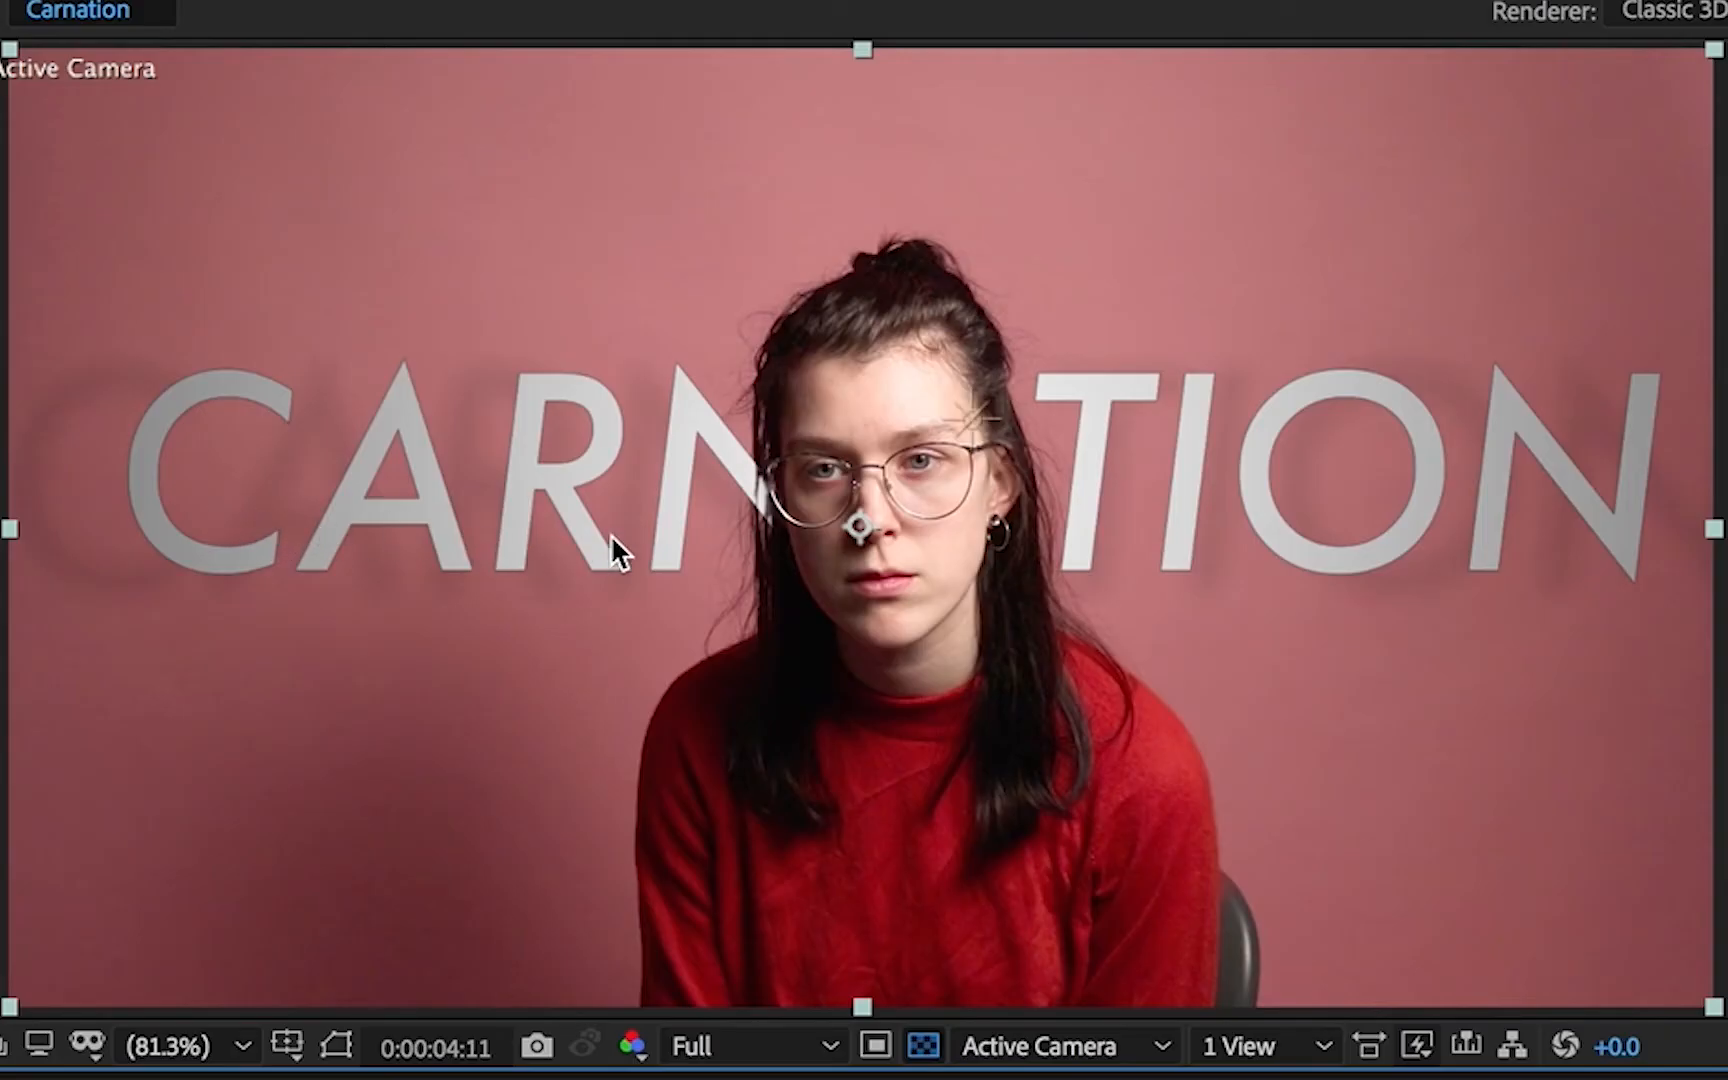
Examine the Medium Red Solid 1 material options in the Carnation composition and view the frame at 0:00:02:22
click(190, 1078)
click(190, 1078)
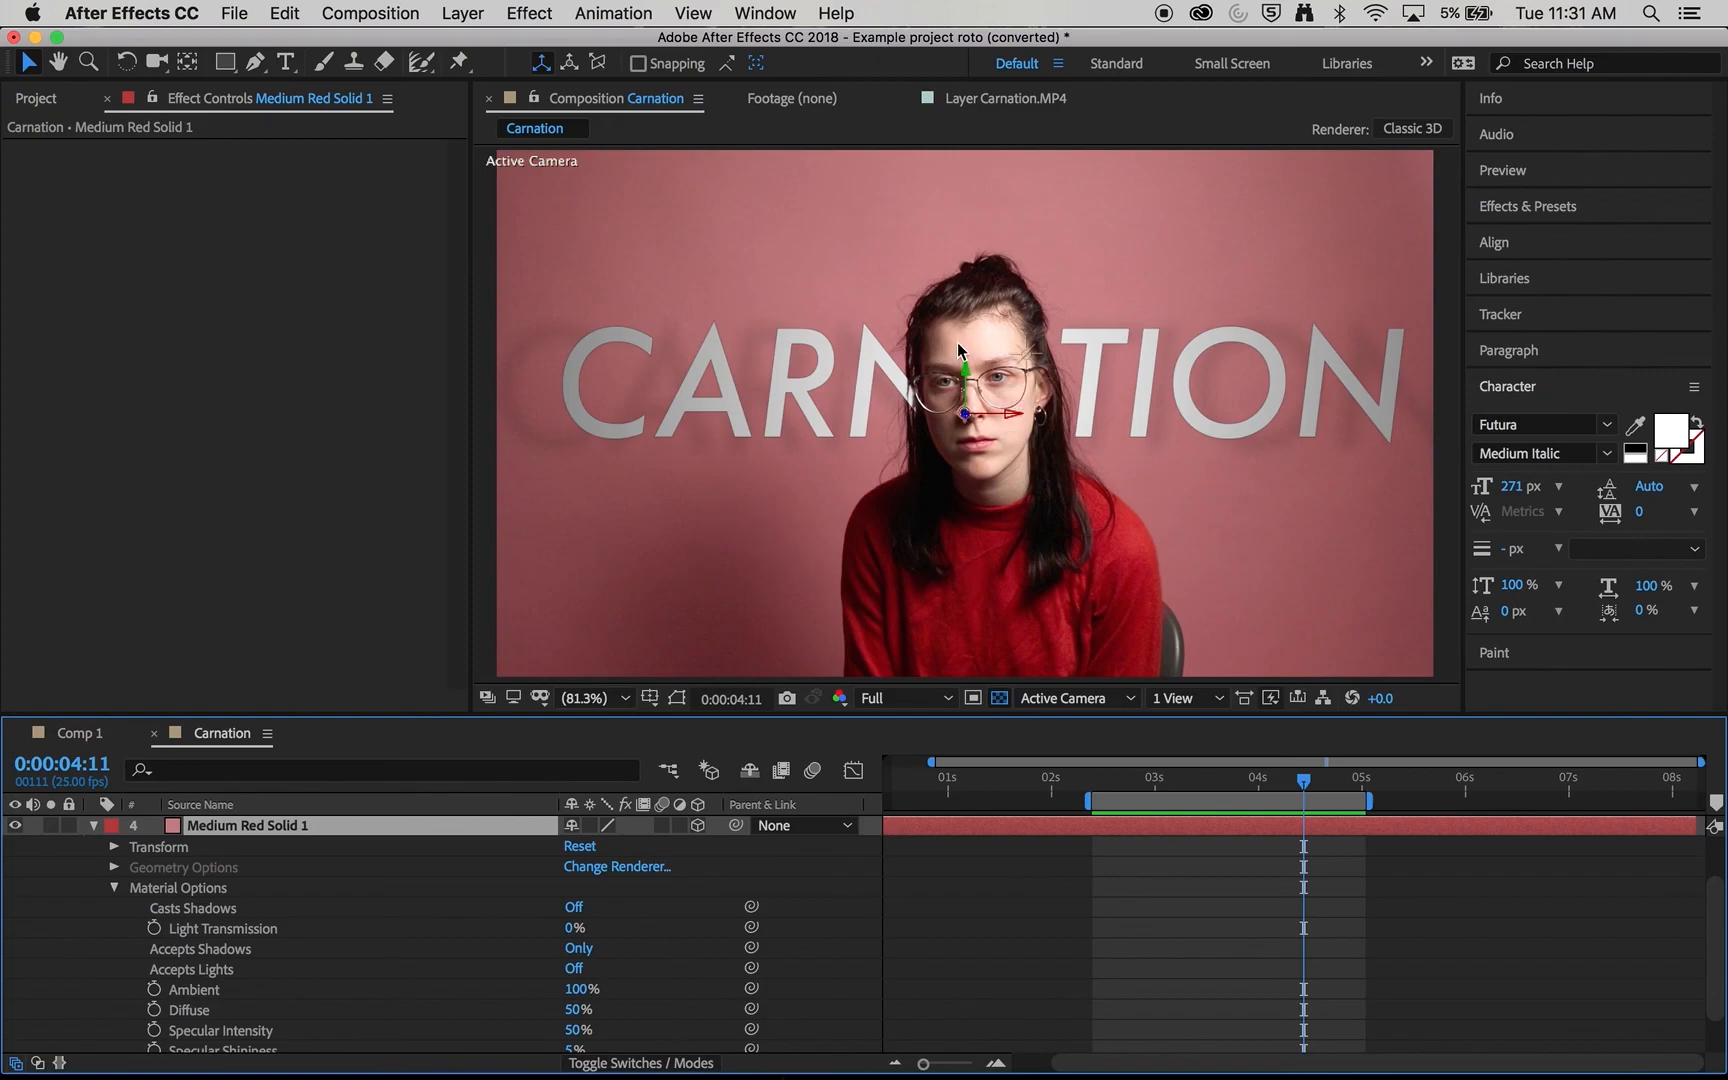
click(1143, 781)
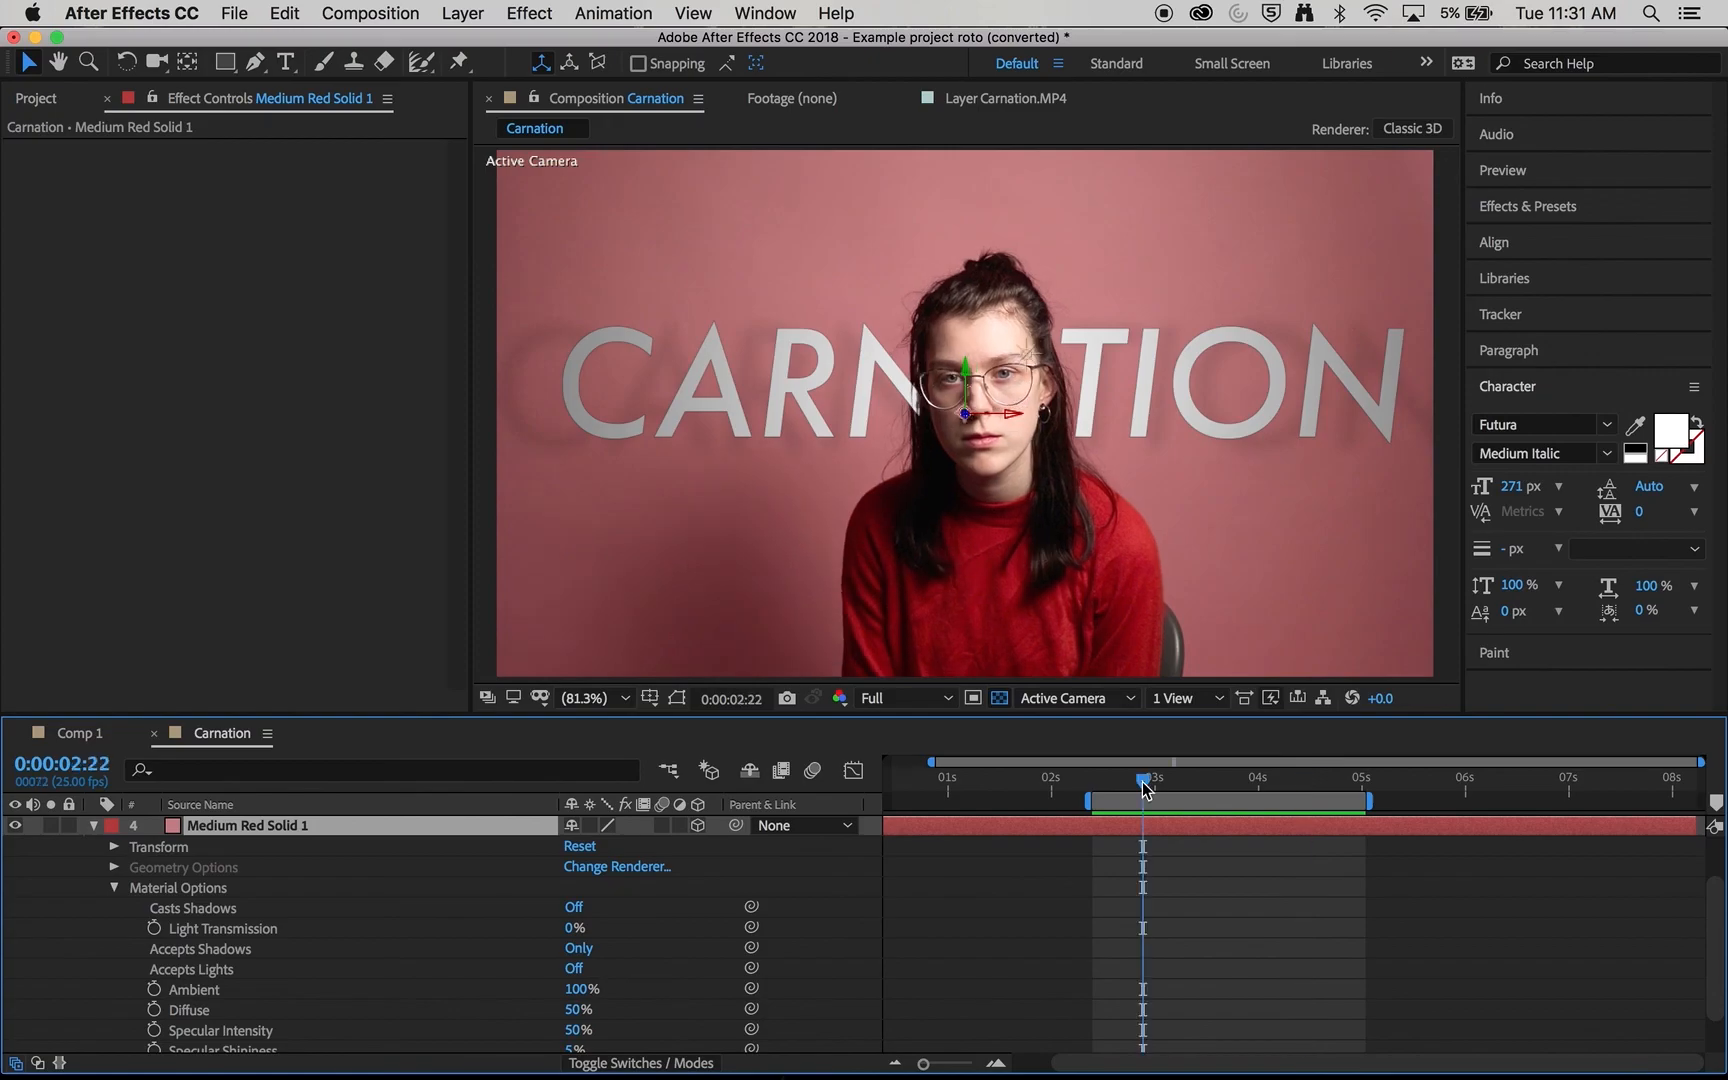